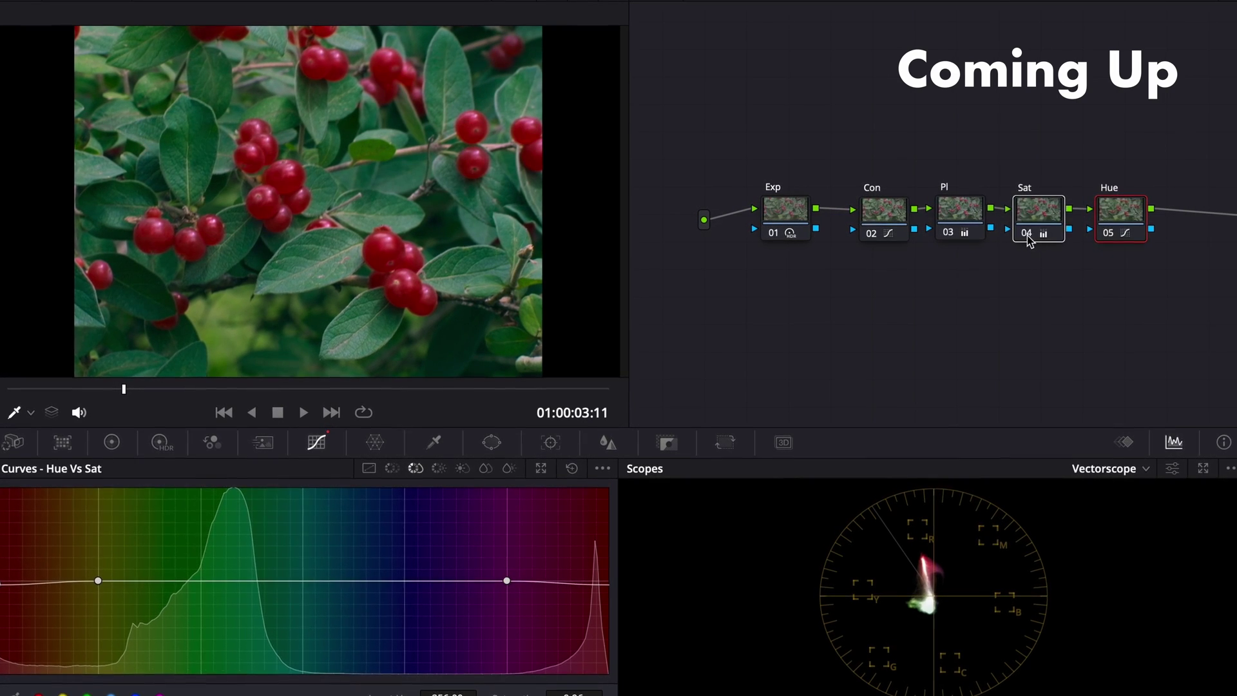
Step: Toggle the Sat node off and on with Ctrl+D to compare the graded look
{"action": "key", "text": "ctrl+d"}
{"action": "key", "text": "ctrl+d"}
{"action": "key", "text": "ctrl+d"}
{"action": "key", "text": "ctrl+d"}
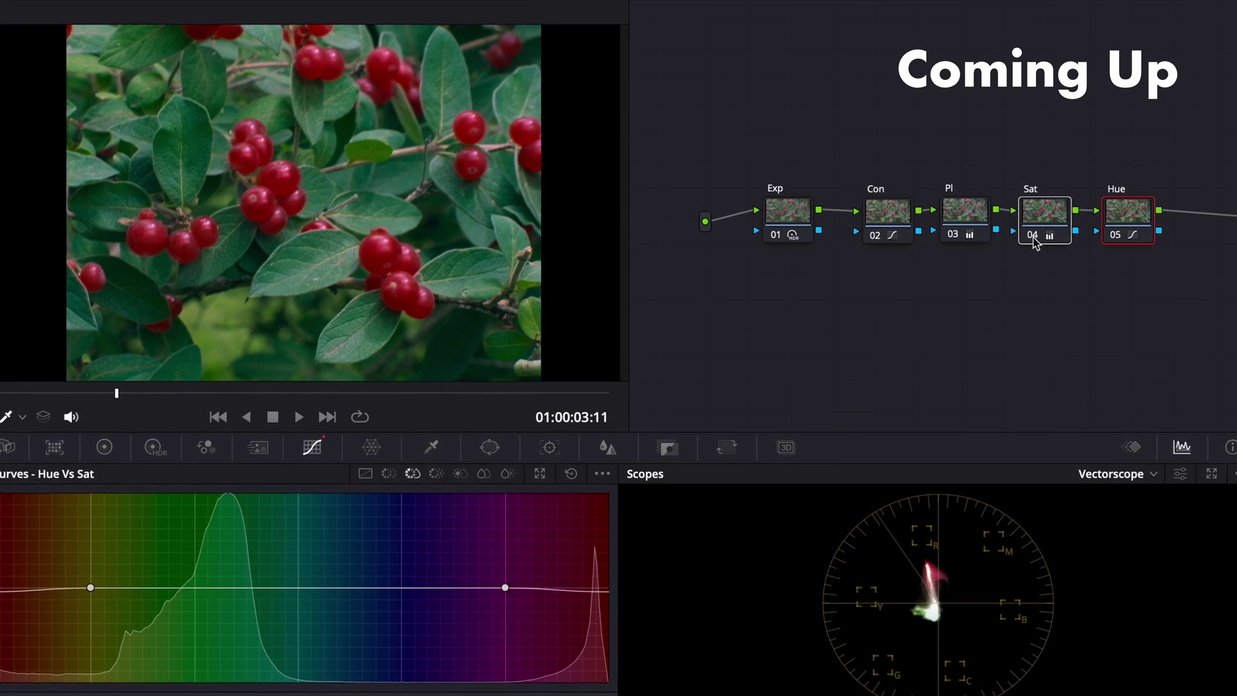
{"action": "key", "text": "ctrl+d"}
{"action": "key", "text": "ctrl+d"}
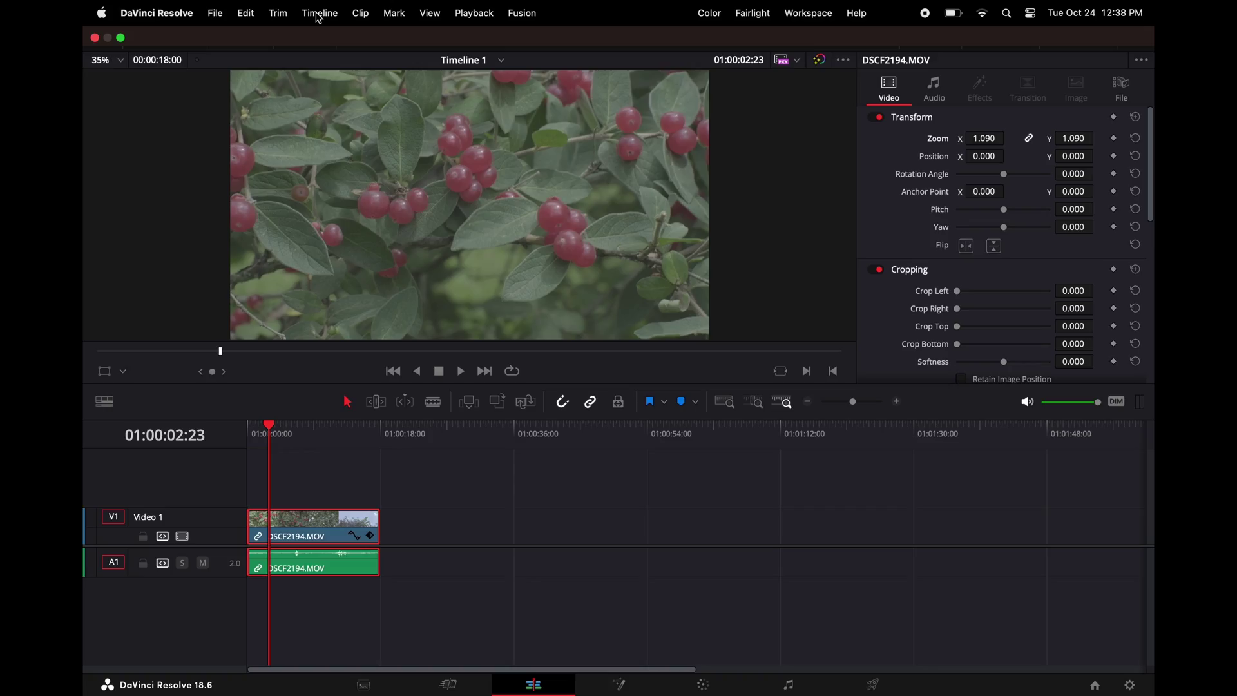
Step: Apply Timeline > Output Blanking > 1.33 so black bars frame the berry shot
{"action": "left_click", "coordinate": [320, 13]}
{"action": "mouse_move", "coordinate": [462, 668]}
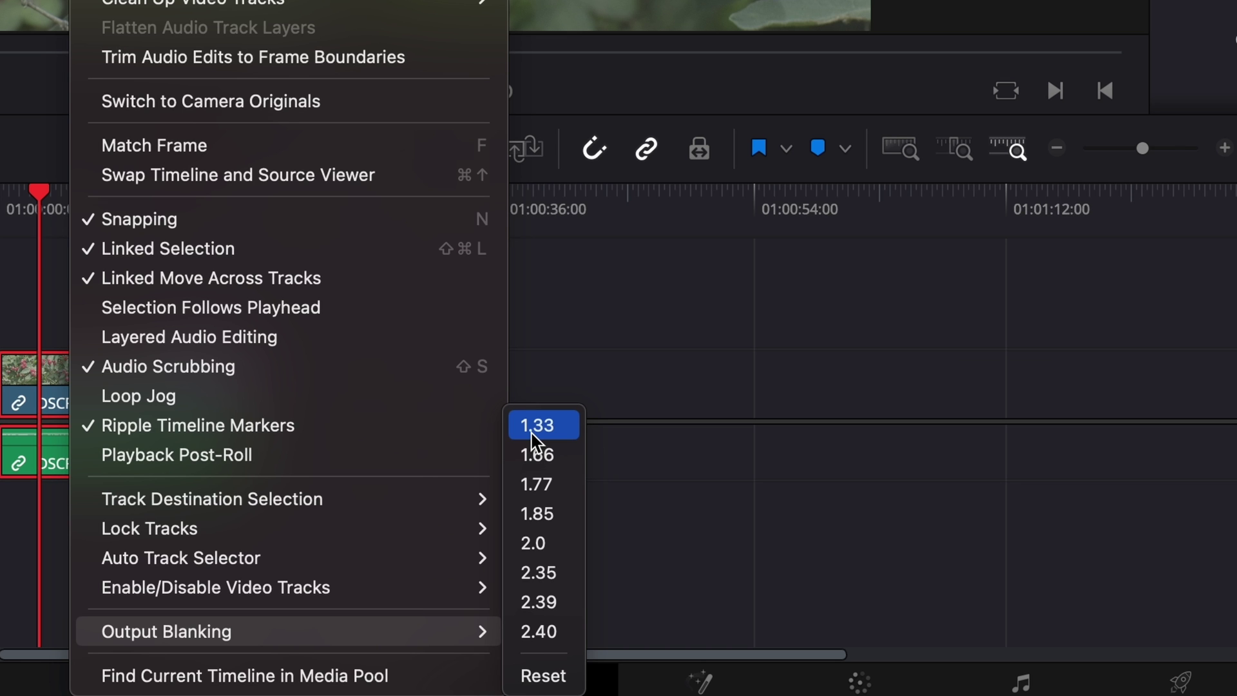
{"action": "left_click", "coordinate": [534, 426]}
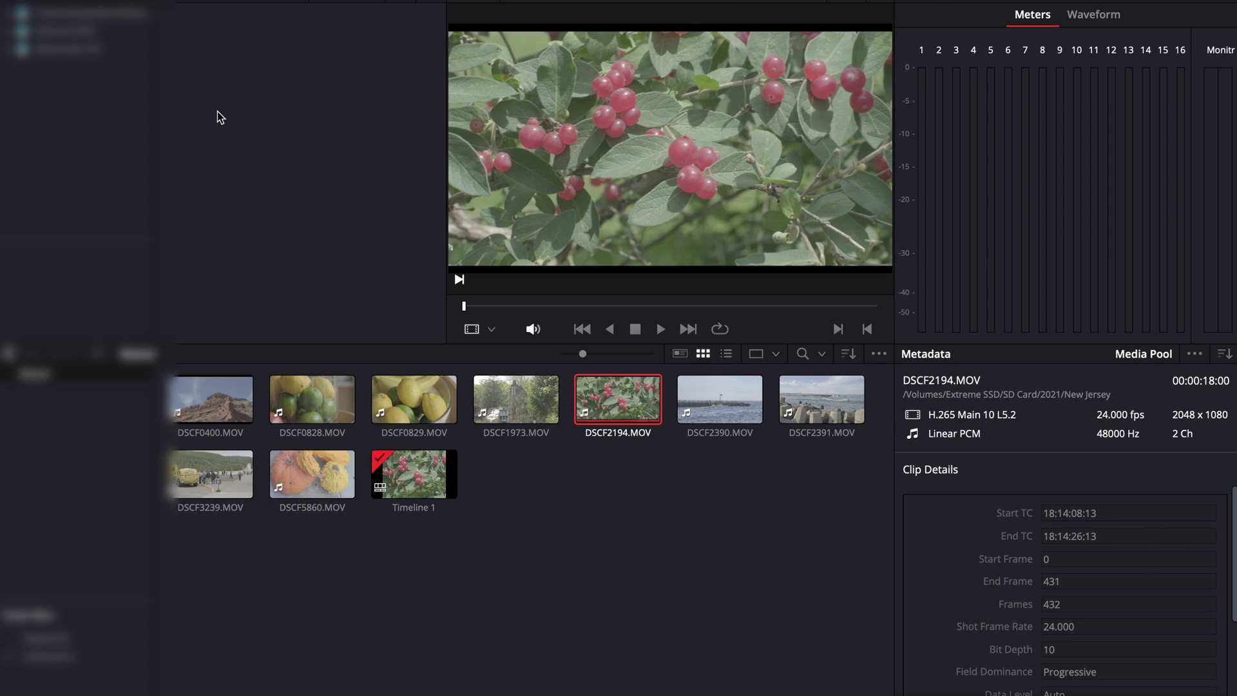
Step: Open the film grain subfolder in Media Storage, select all five grain clips and show their options
{"action": "left_click", "coordinate": [14, 30]}
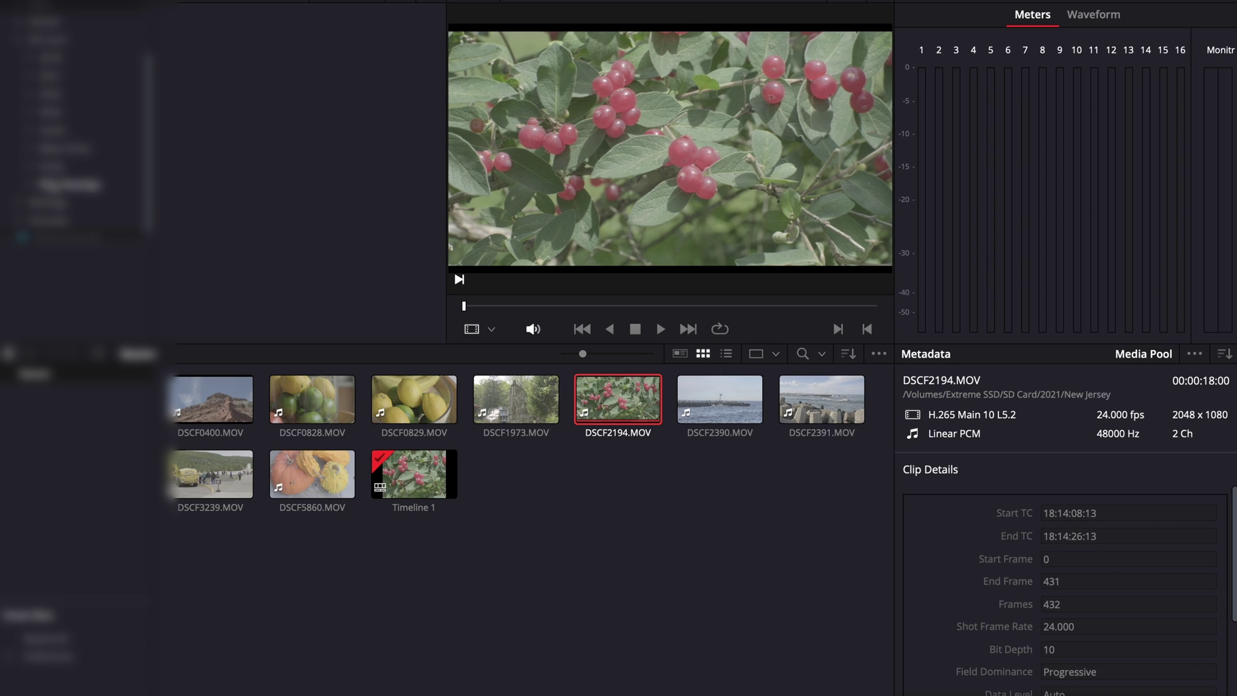
{"action": "left_click", "coordinate": [96, 205]}
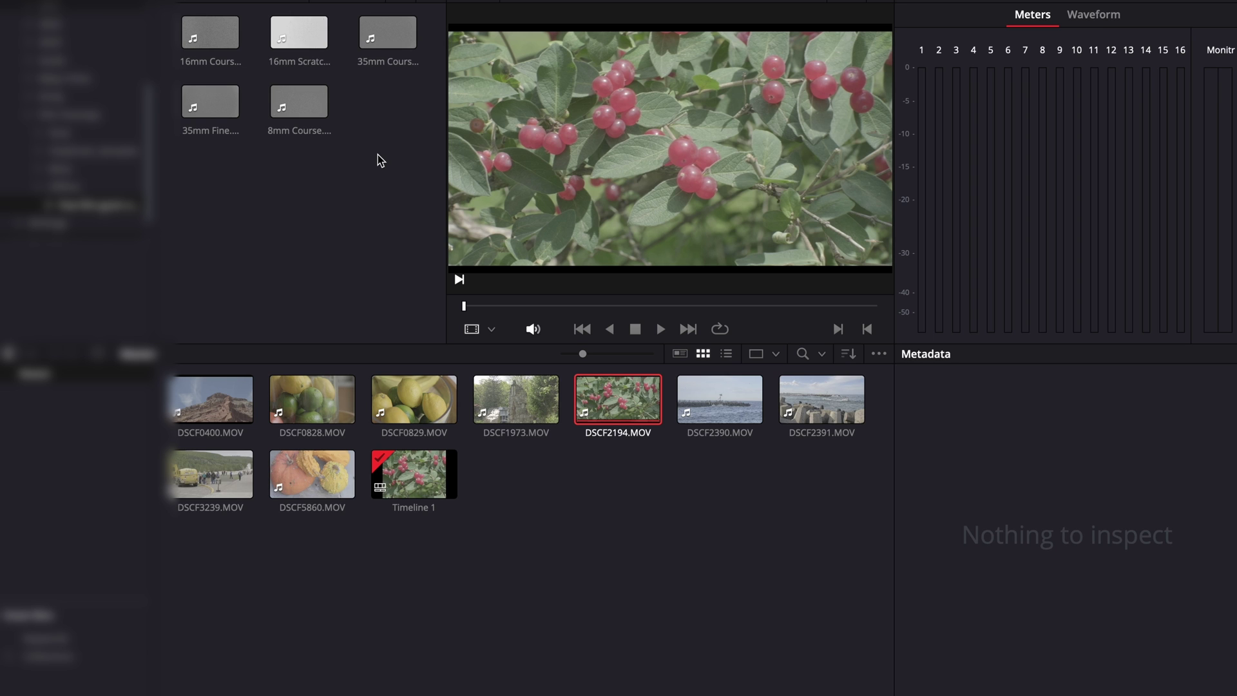
{"action": "key", "text": "super+a"}
{"action": "right_click", "coordinate": [303, 103]}
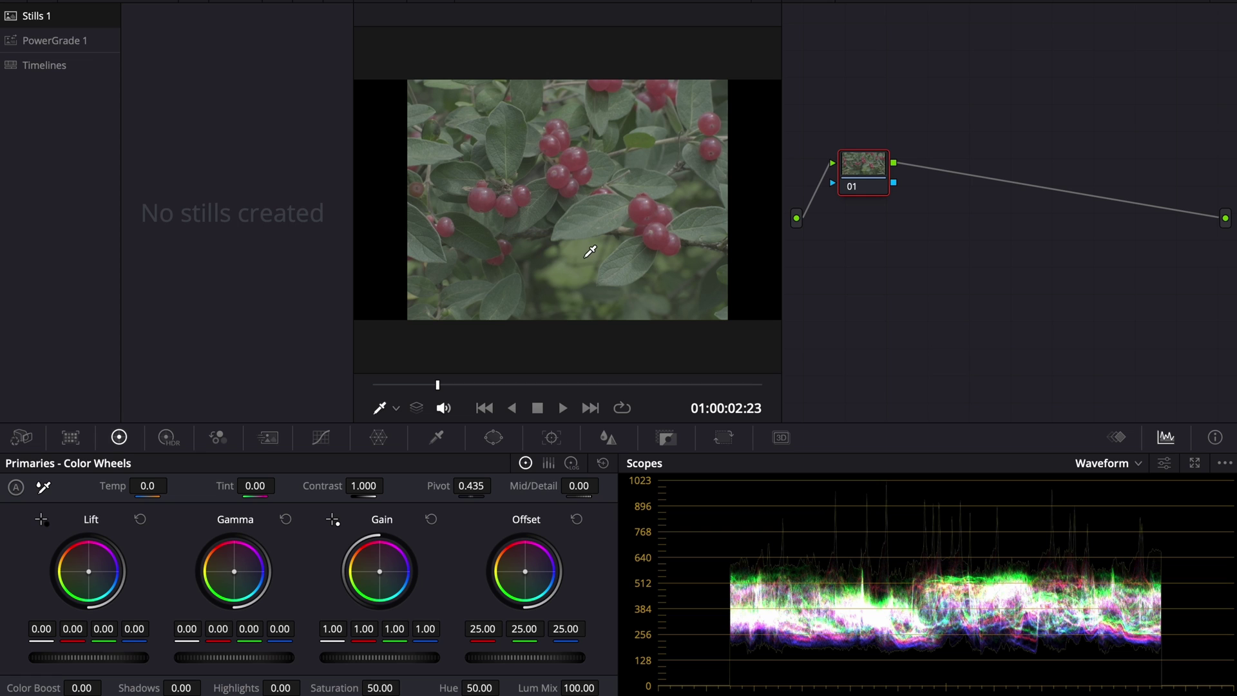
Step: Move node 01 toward the output and apply the Color Space Transform effect to it
{"action": "left_click_drag", "start_coordinate": [867, 168], "coordinate": [861, 210]}
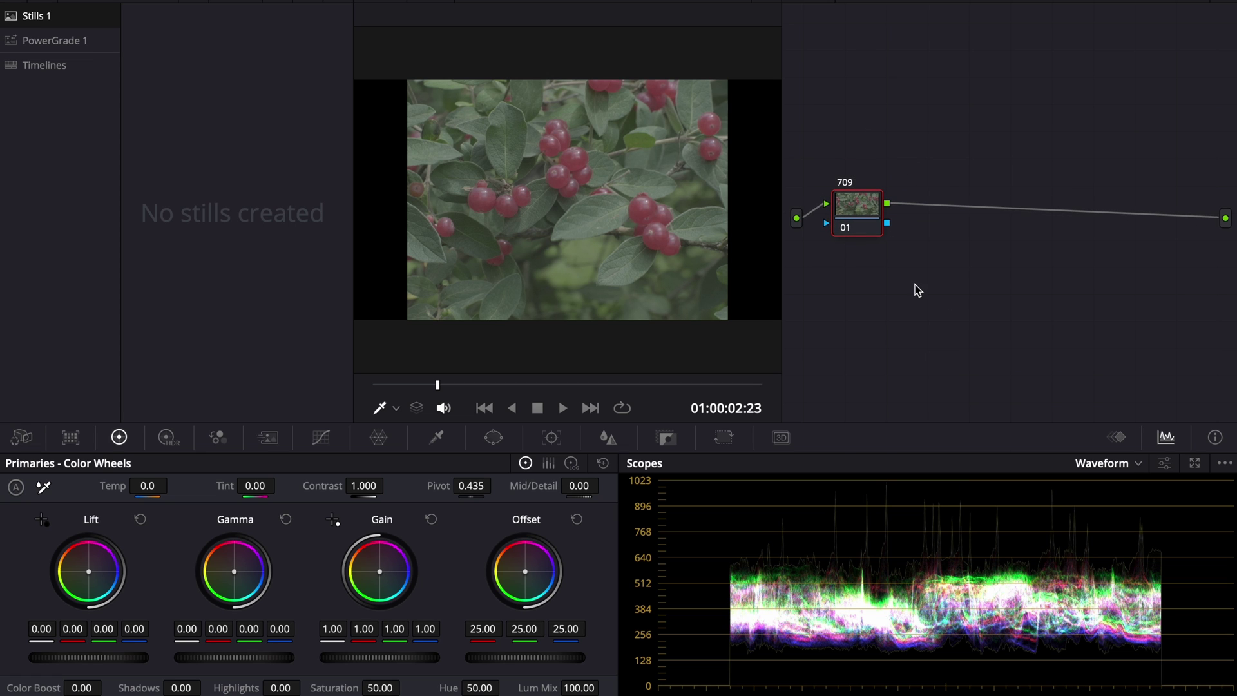
{"action": "left_click_drag", "start_coordinate": [868, 216], "coordinate": [1133, 218]}
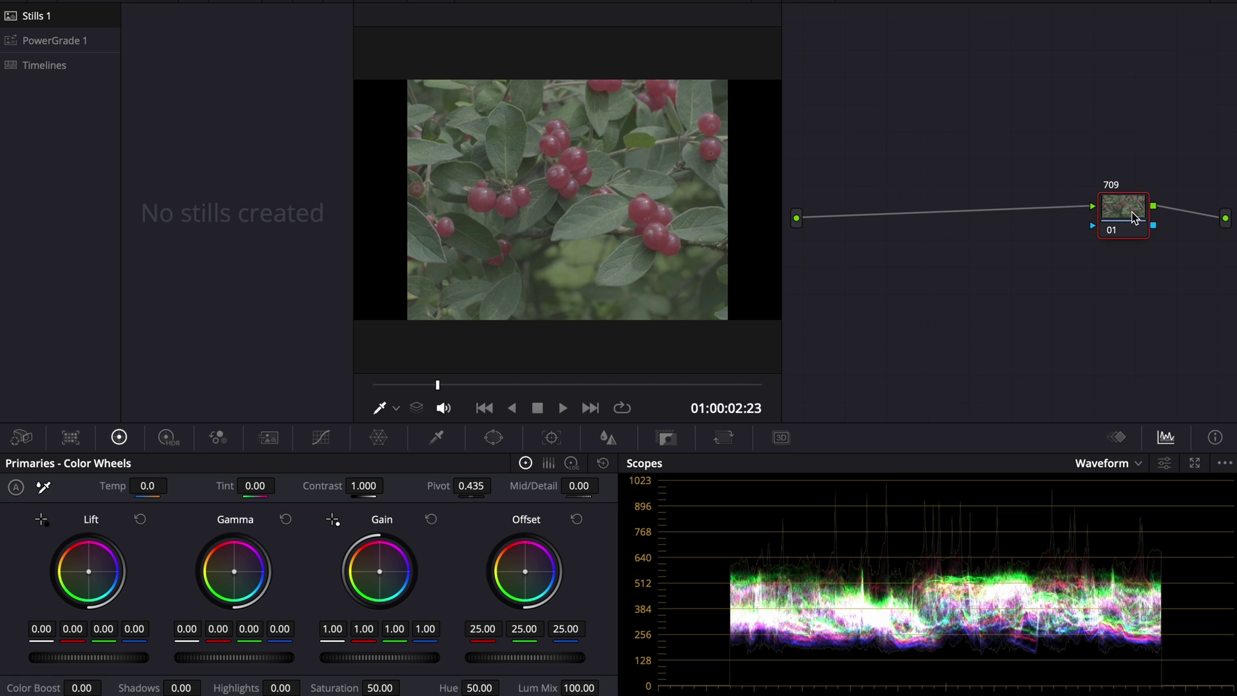
{"action": "left_click", "coordinate": [1000, 2]}
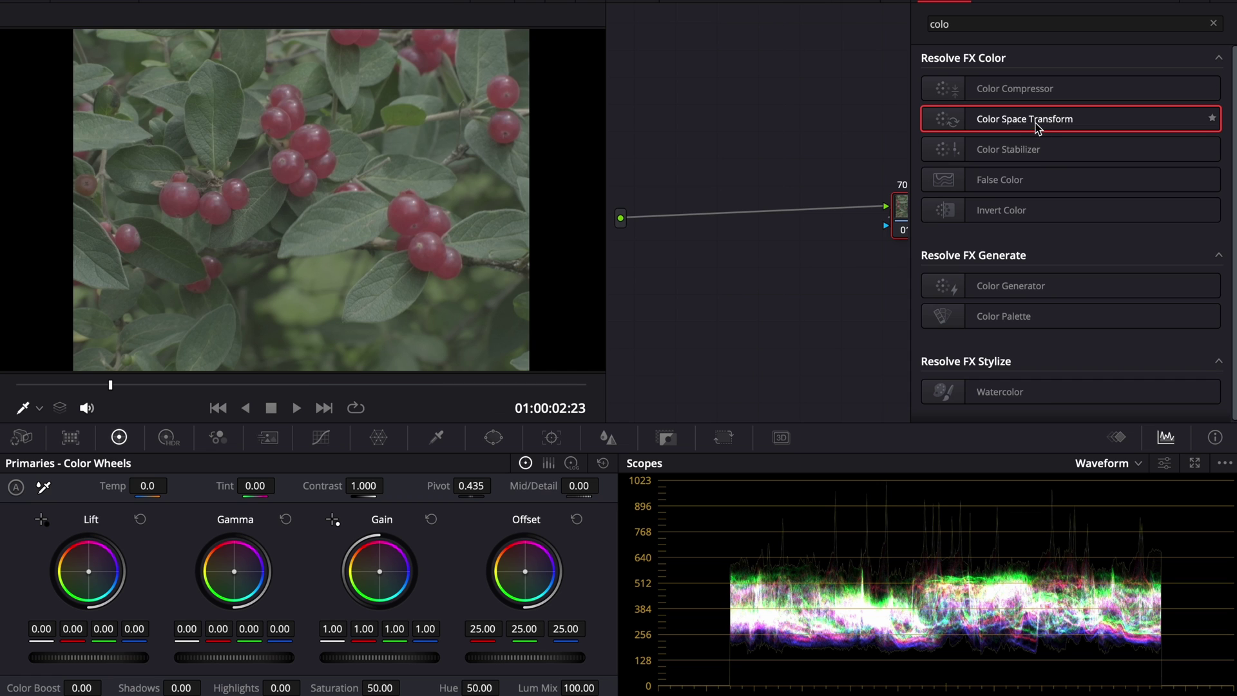
{"action": "left_click_drag", "start_coordinate": [1022, 118], "coordinate": [901, 220]}
Step: Add a new node before the 709 node, undoing an extra node added after it
{"action": "key", "text": "alt+s"}
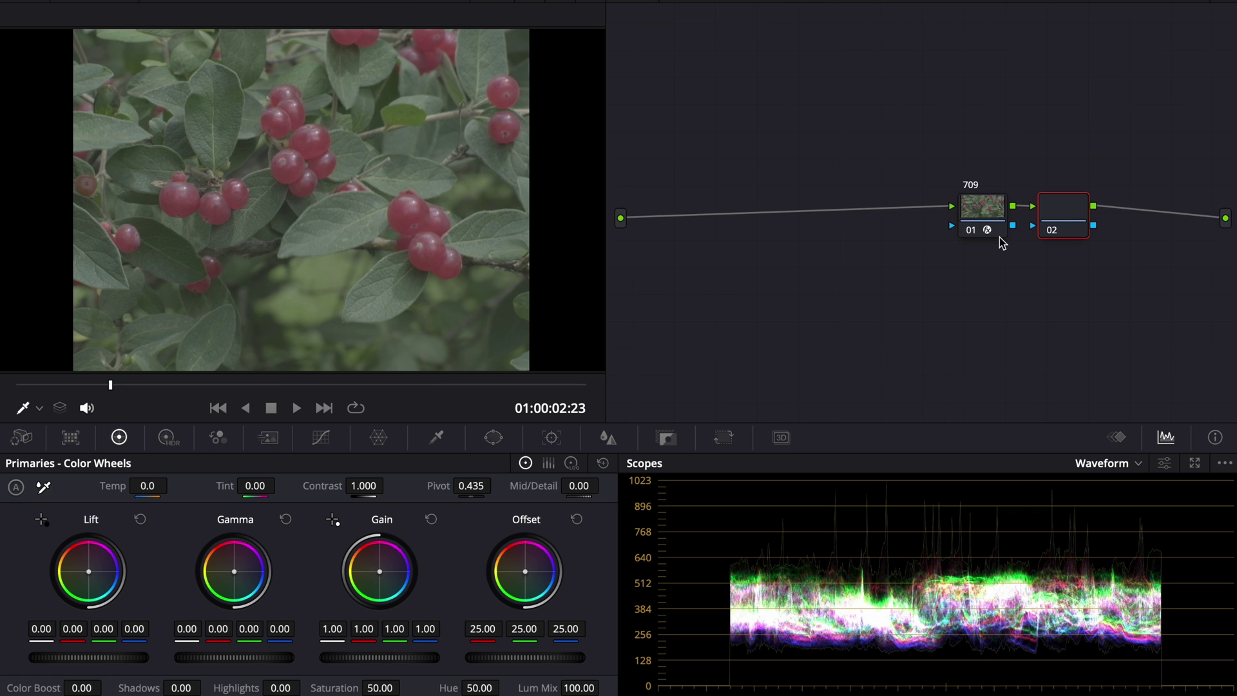
{"action": "left_click_drag", "start_coordinate": [1093, 206], "coordinate": [1222, 220]}
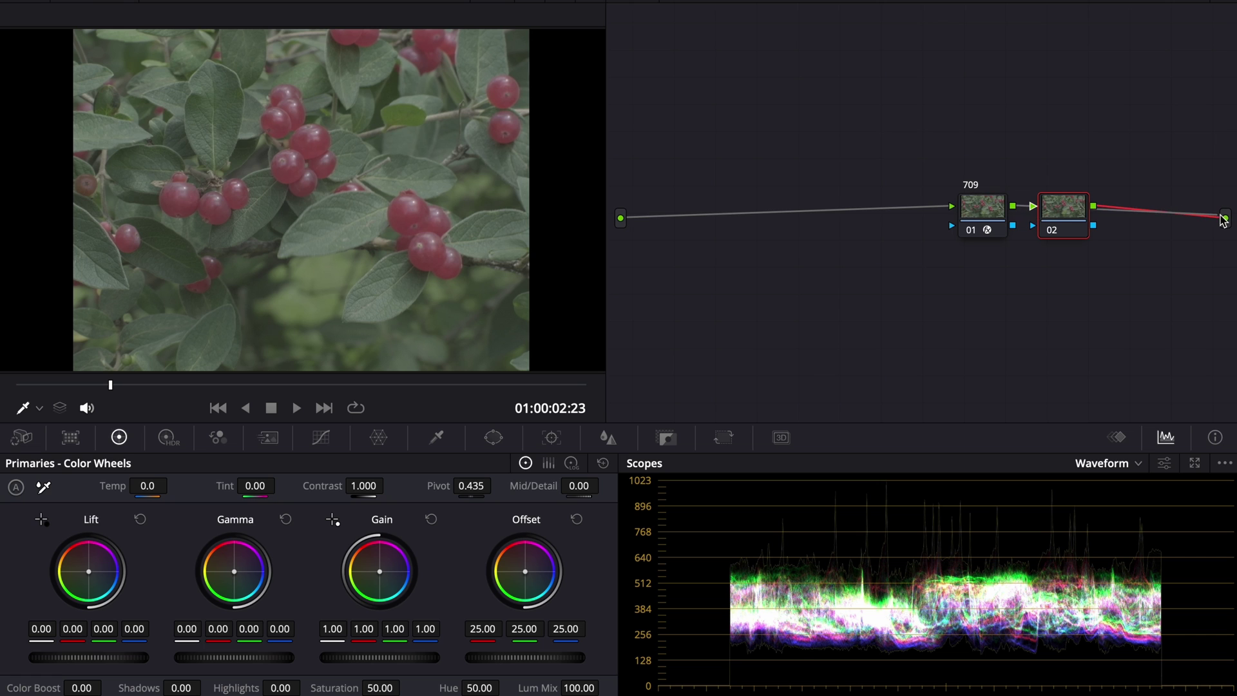
{"action": "key", "text": "ctrl+z"}
{"action": "key", "text": "shift+s"}
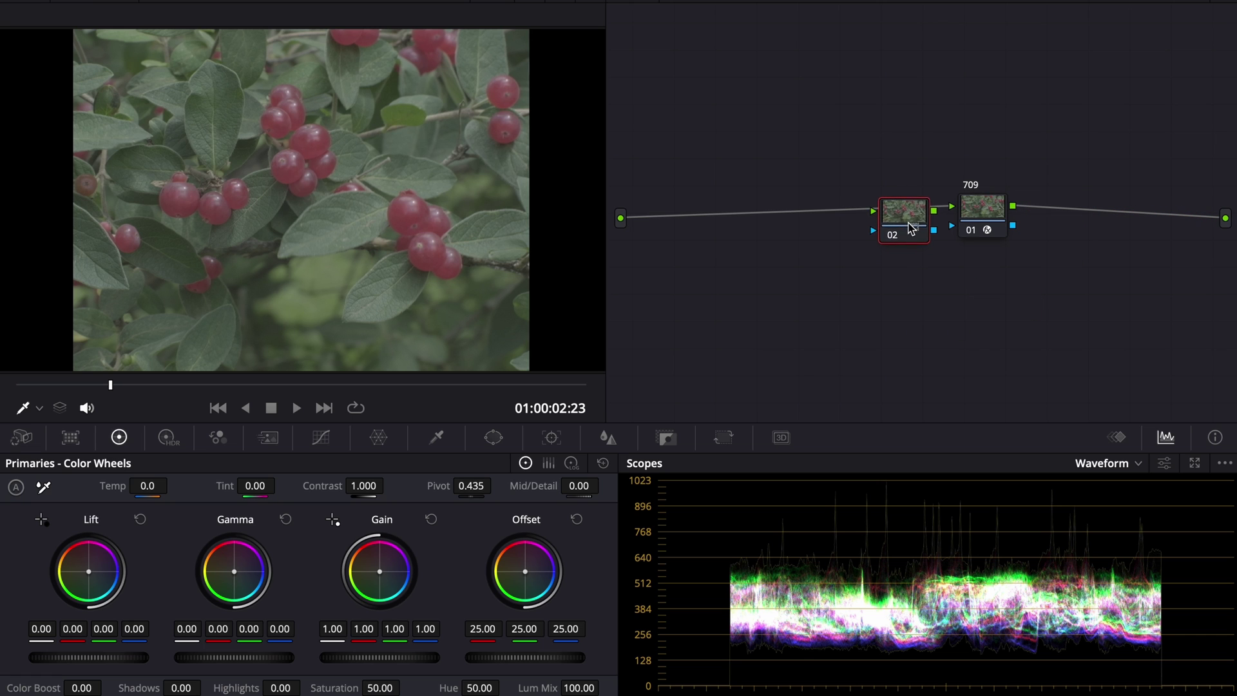
Step: Label the new node Cine and set its CST input space Rec.2020, output Rec.709
{"action": "type", "text": "Cl"}
{"action": "type", "text": "ne"}
{"action": "key", "text": "Return"}
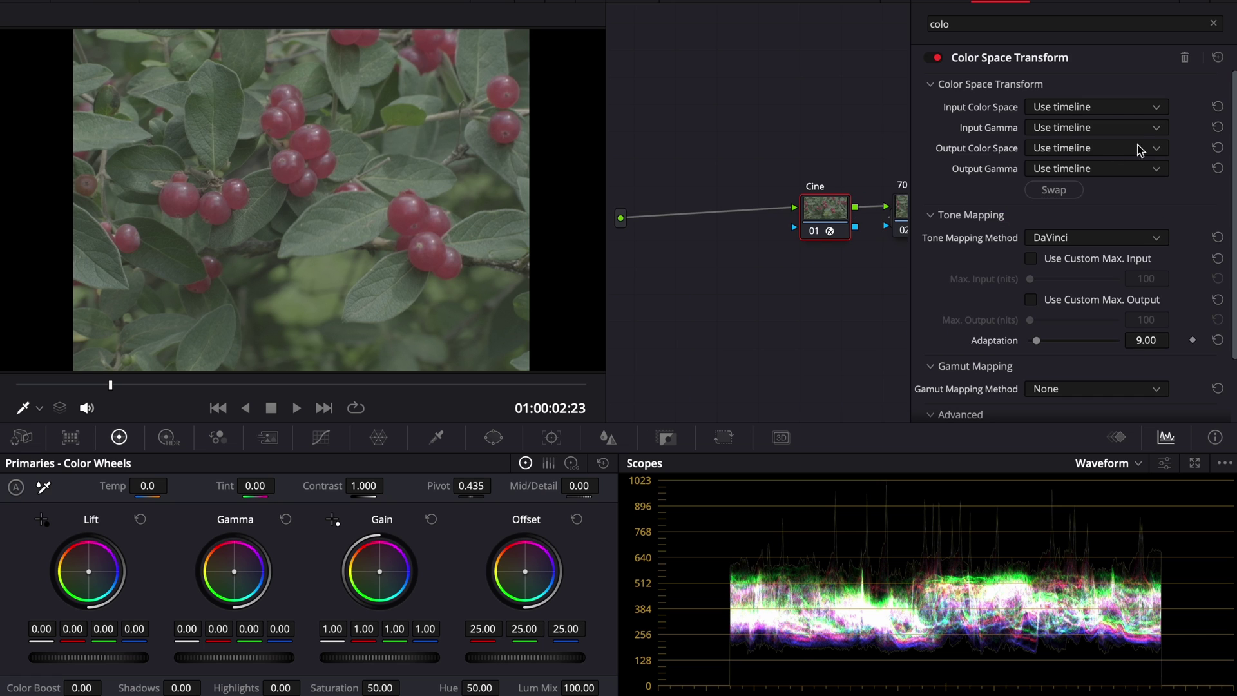
{"action": "left_click", "coordinate": [1122, 107]}
{"action": "scroll", "coordinate": [1095, 212], "scroll_direction": "down", "scroll_amount": 10}
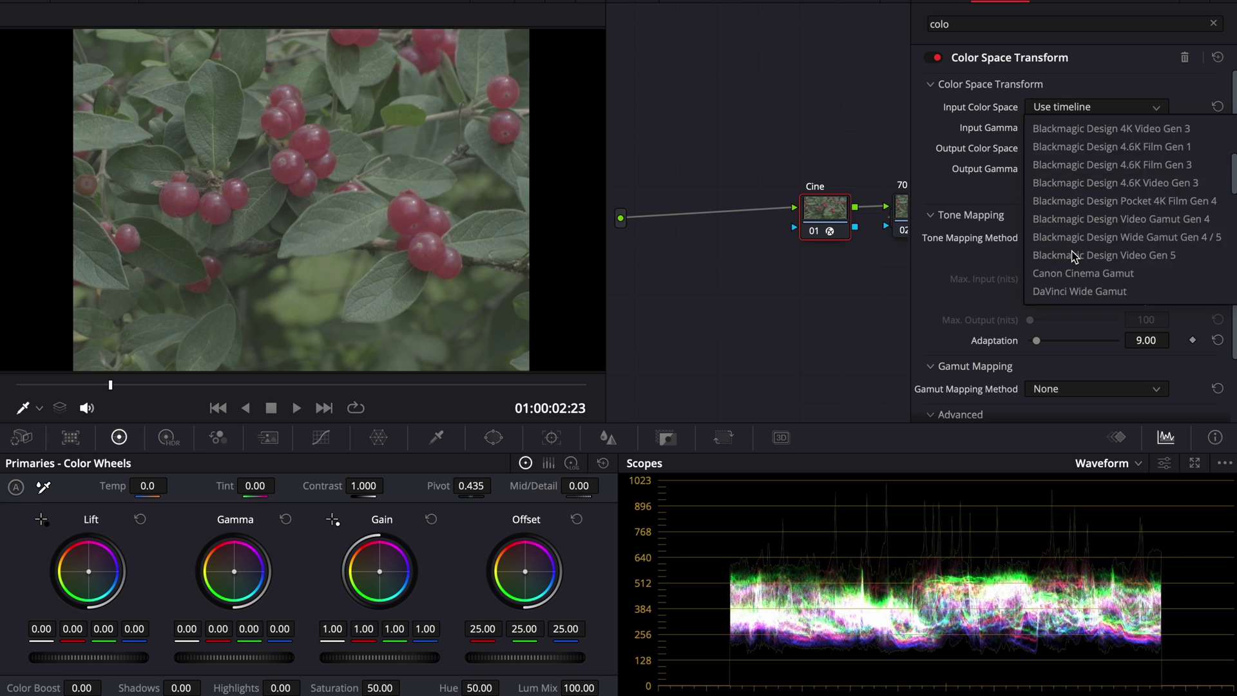
{"action": "left_click", "coordinate": [1069, 218]}
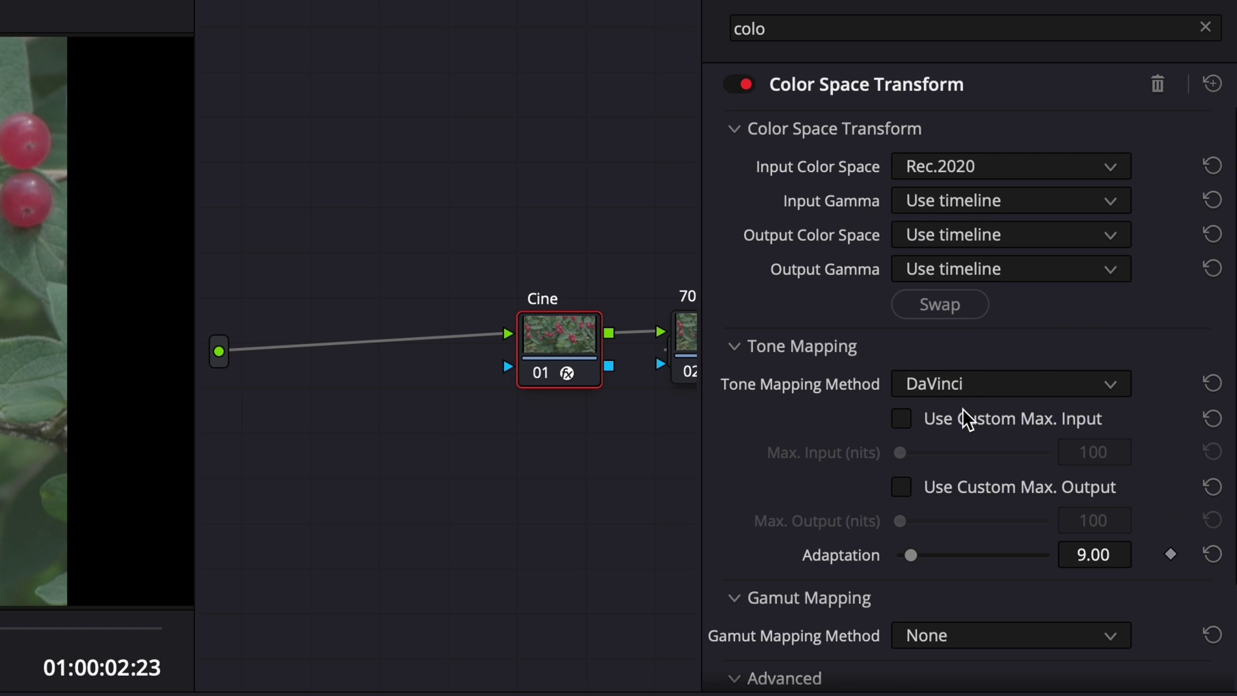
{"action": "left_click", "coordinate": [961, 236]}
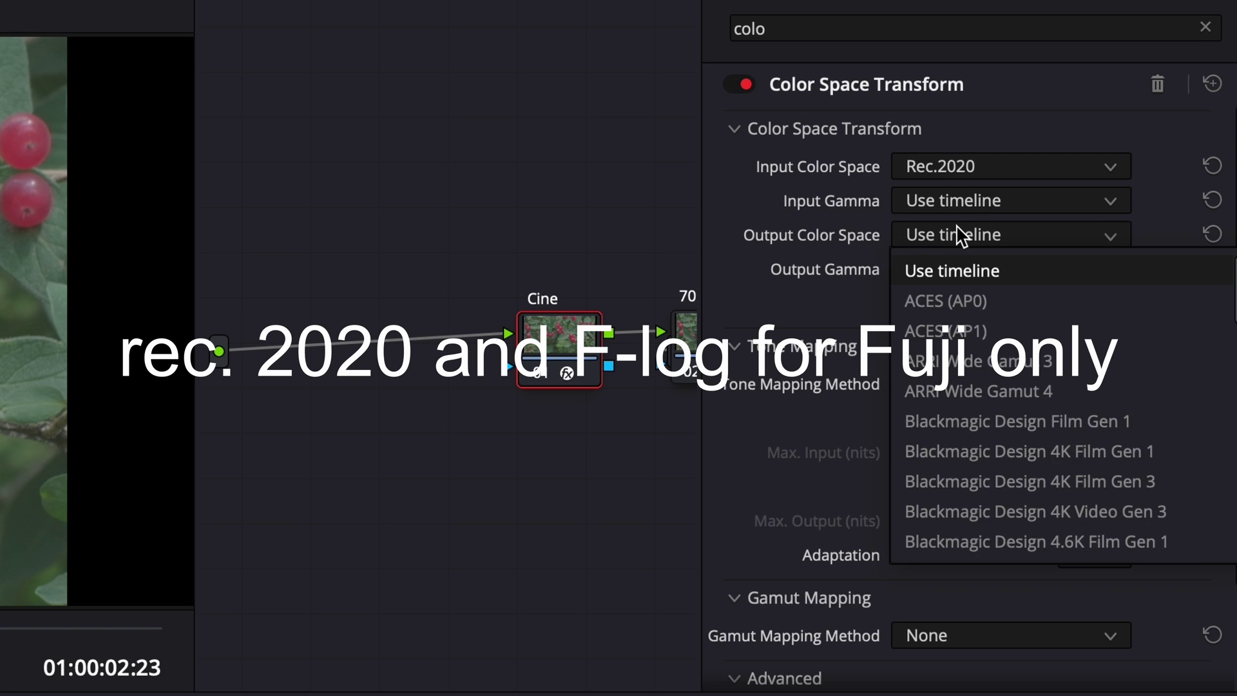
{"action": "scroll", "coordinate": [955, 412], "scroll_direction": "down", "scroll_amount": 5}
{"action": "left_click", "coordinate": [956, 451]}
Step: Set input gamma FujiFilm F-Log, output gamma Cineon Film Log, gamut mapping Saturation Compression
{"action": "left_click", "coordinate": [1005, 207]}
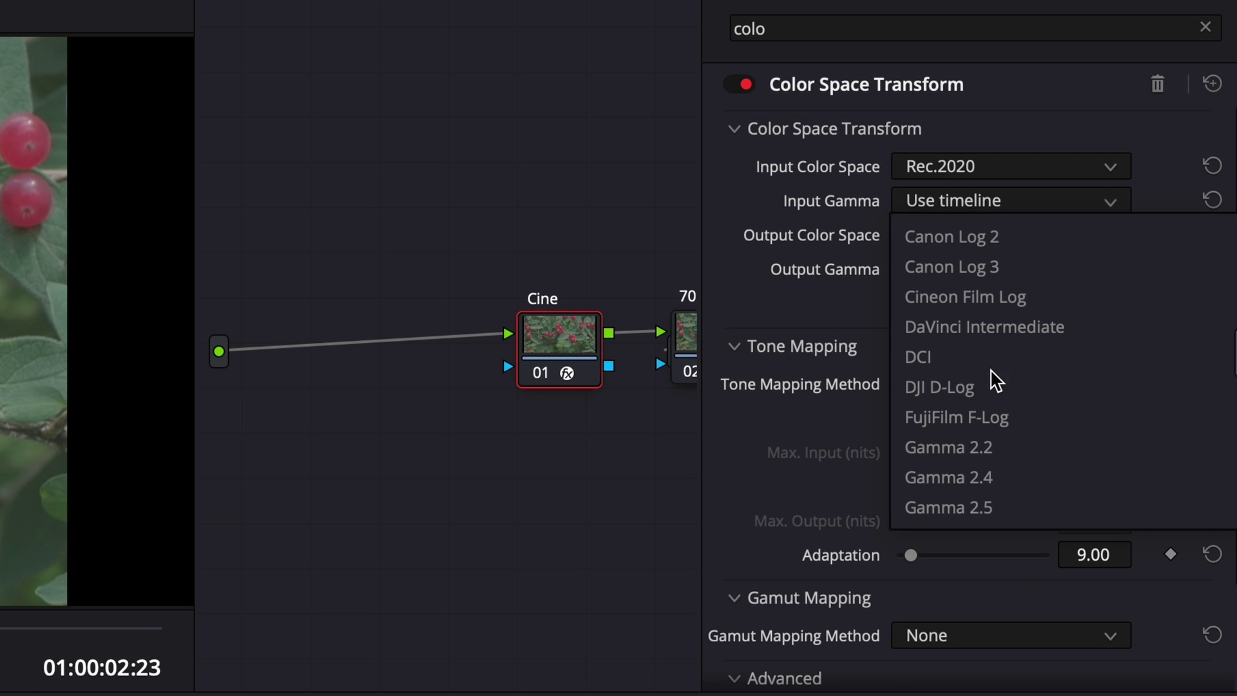
{"action": "left_click", "coordinate": [964, 419]}
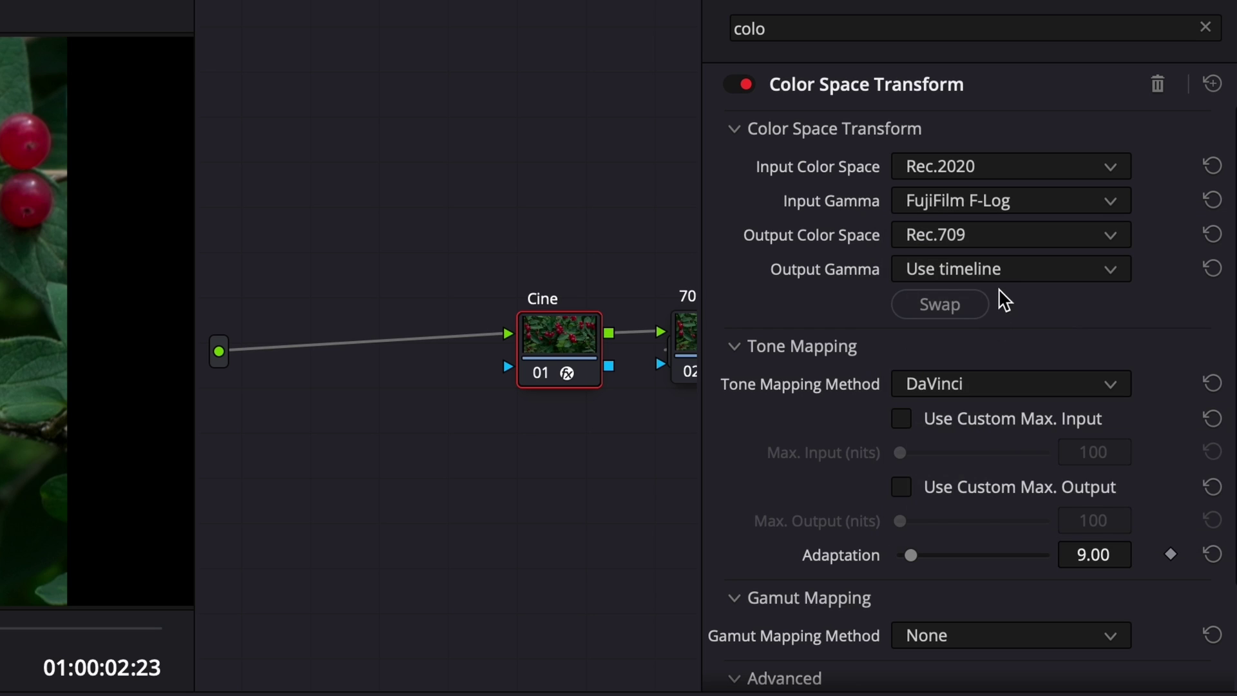
{"action": "left_click", "coordinate": [1006, 273]}
{"action": "scroll", "coordinate": [972, 486], "scroll_direction": "down", "scroll_amount": 8}
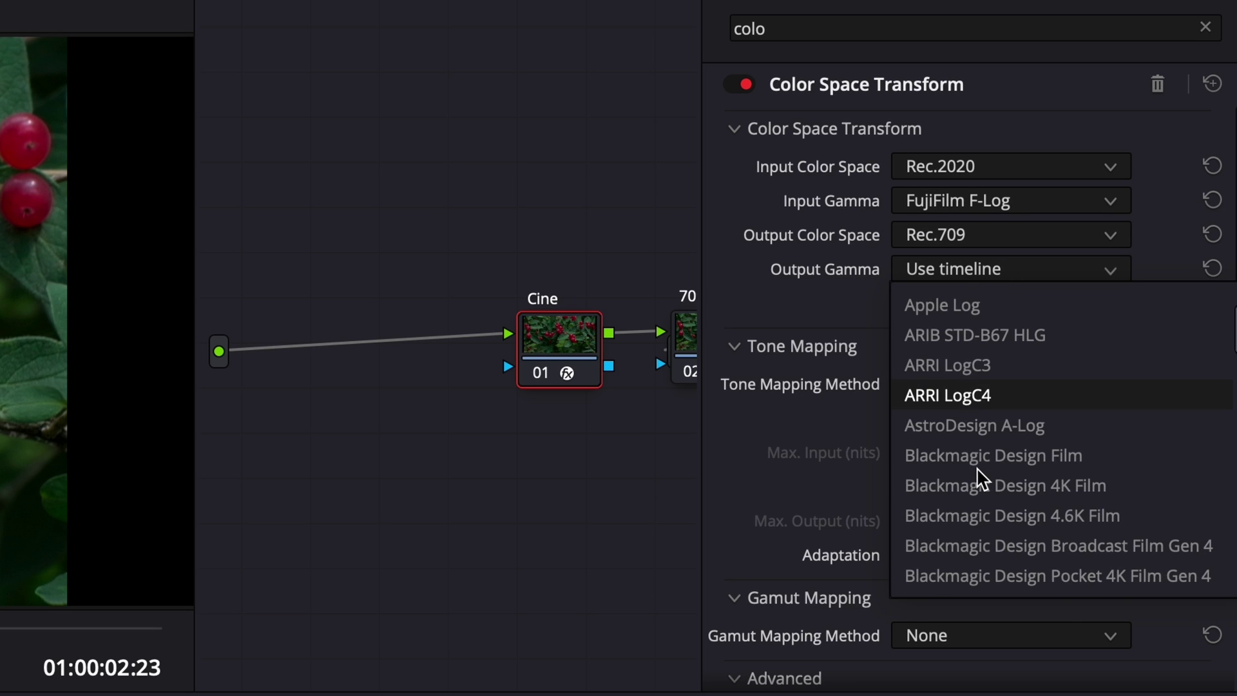
{"action": "left_click", "coordinate": [949, 495]}
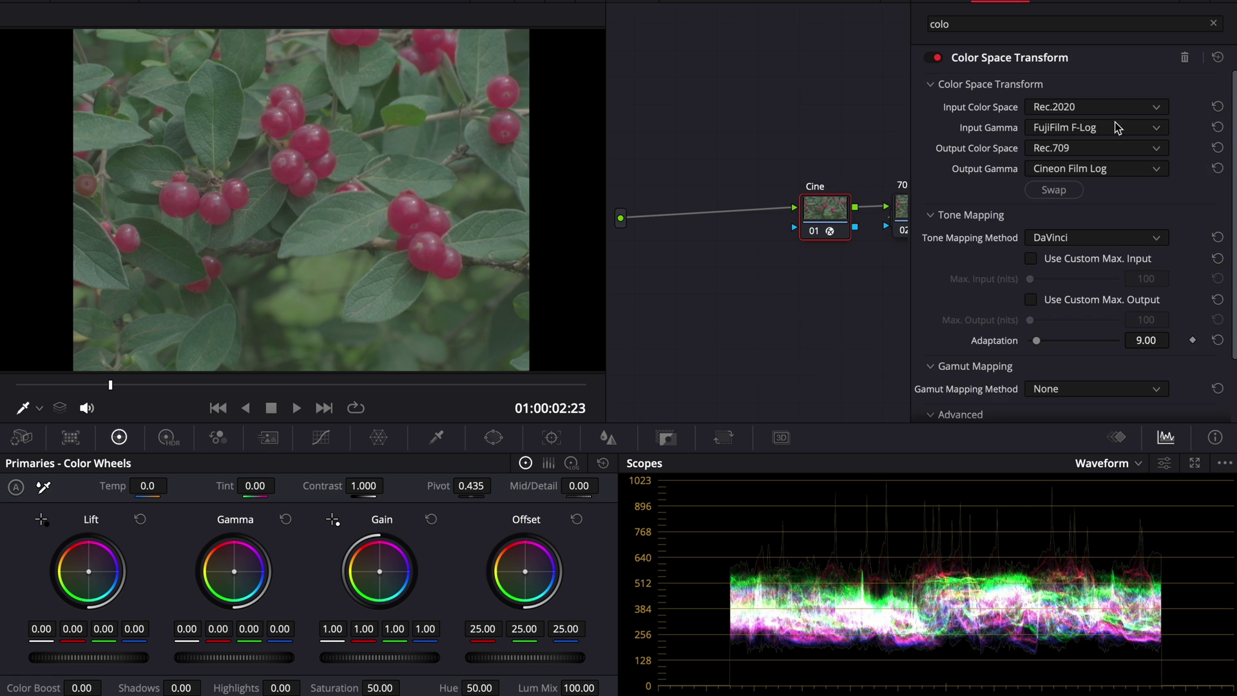
{"action": "scroll", "coordinate": [1095, 335], "scroll_direction": "down", "scroll_amount": 2}
{"action": "left_click", "coordinate": [1095, 314]}
{"action": "left_click", "coordinate": [1088, 353]}
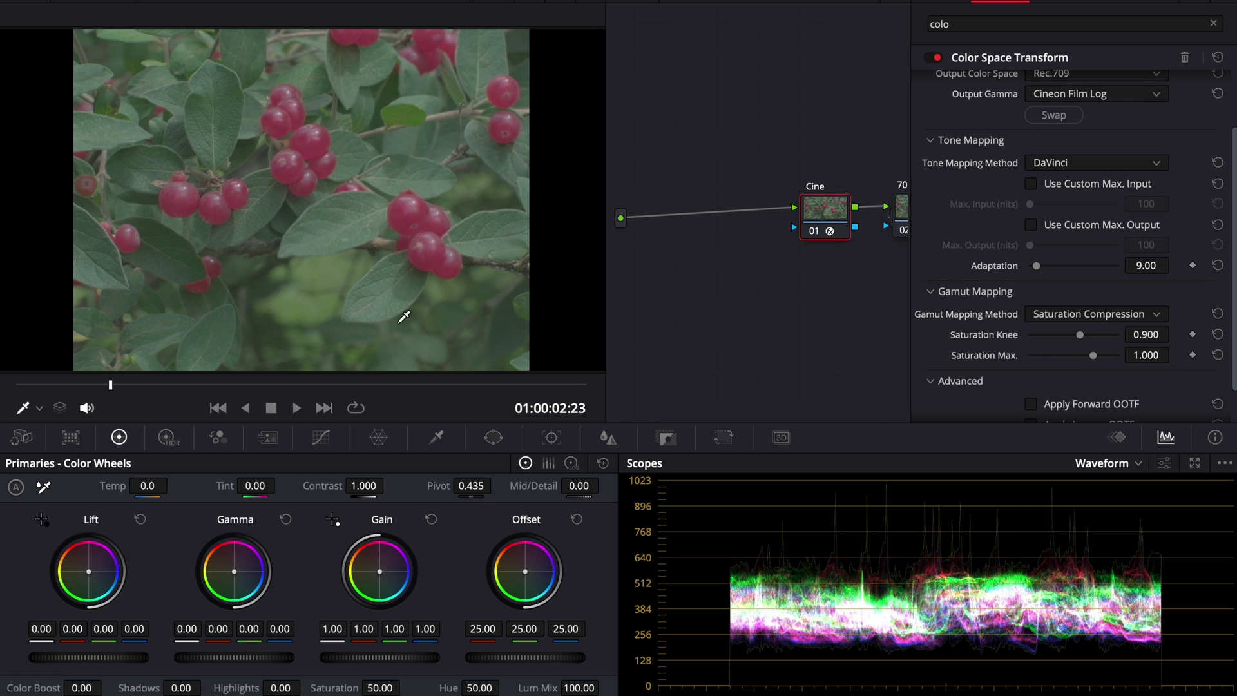
{"action": "left_click", "coordinate": [1001, 1]}
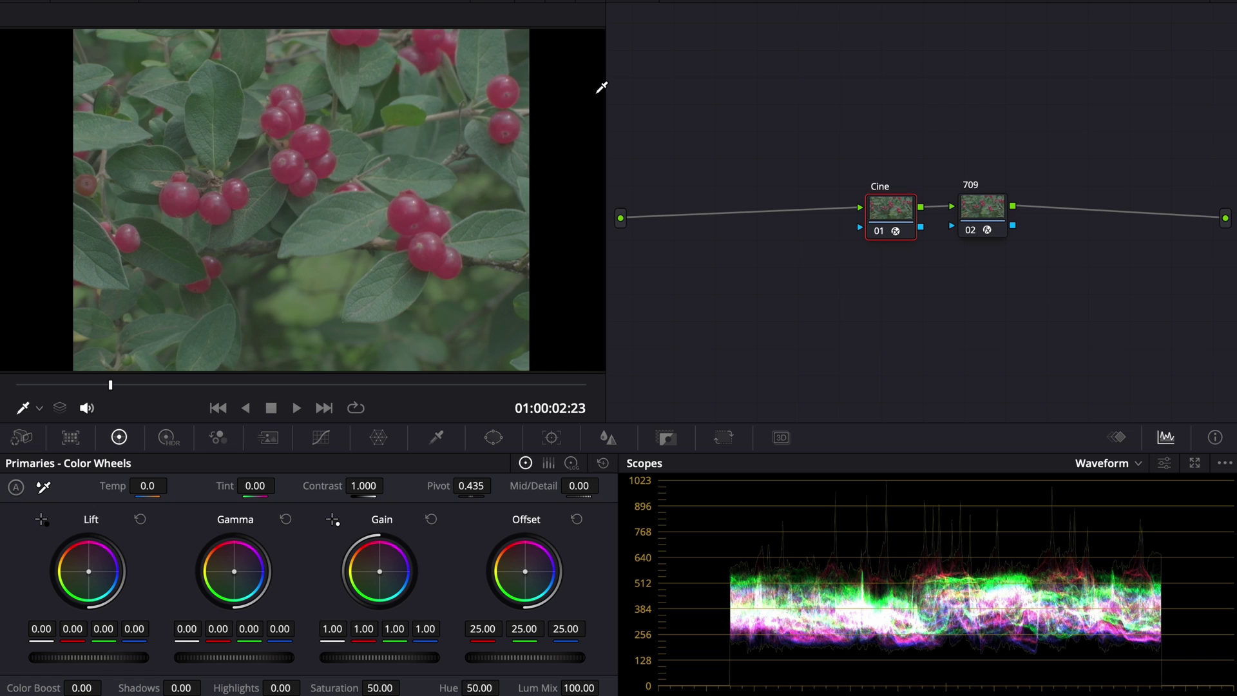
Step: Move the 709 node toward the output and set its CST input and output spaces to Rec.709
{"action": "left_click_drag", "start_coordinate": [978, 215], "coordinate": [1158, 220]}
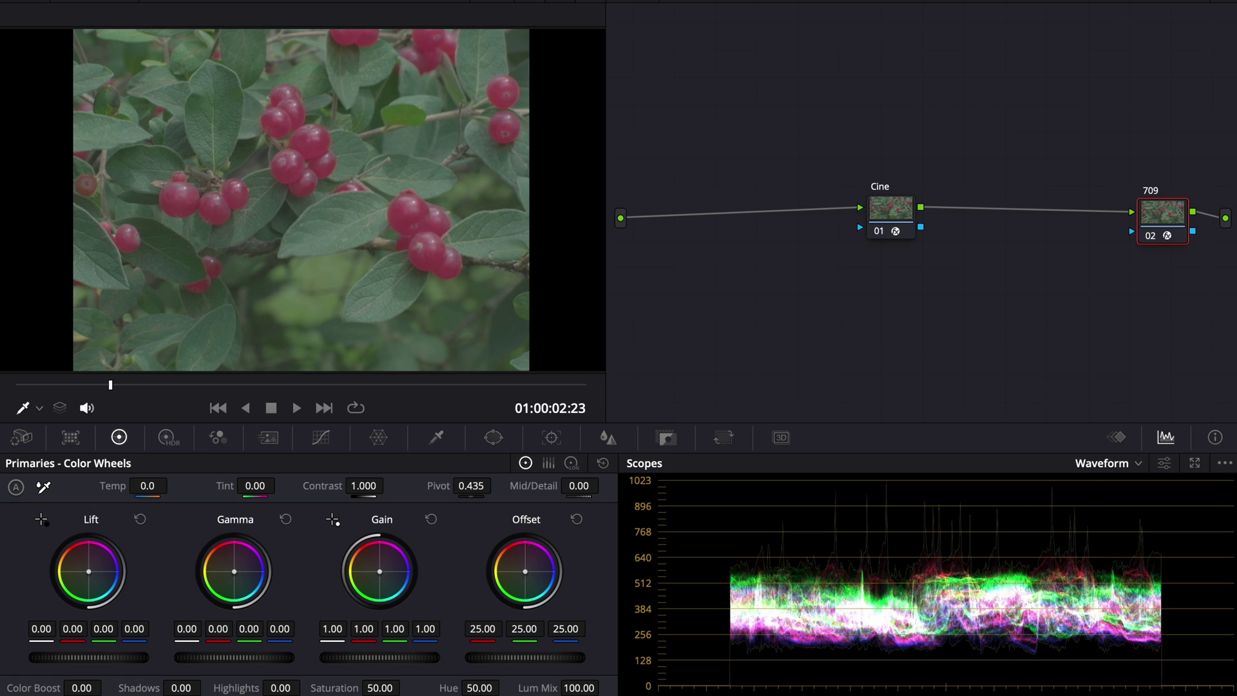
{"action": "left_click", "coordinate": [1000, 1]}
{"action": "scroll", "coordinate": [1095, 164], "scroll_direction": "up", "scroll_amount": 3}
{"action": "left_click", "coordinate": [1095, 106]}
{"action": "scroll", "coordinate": [1087, 261], "scroll_direction": "down", "scroll_amount": 10}
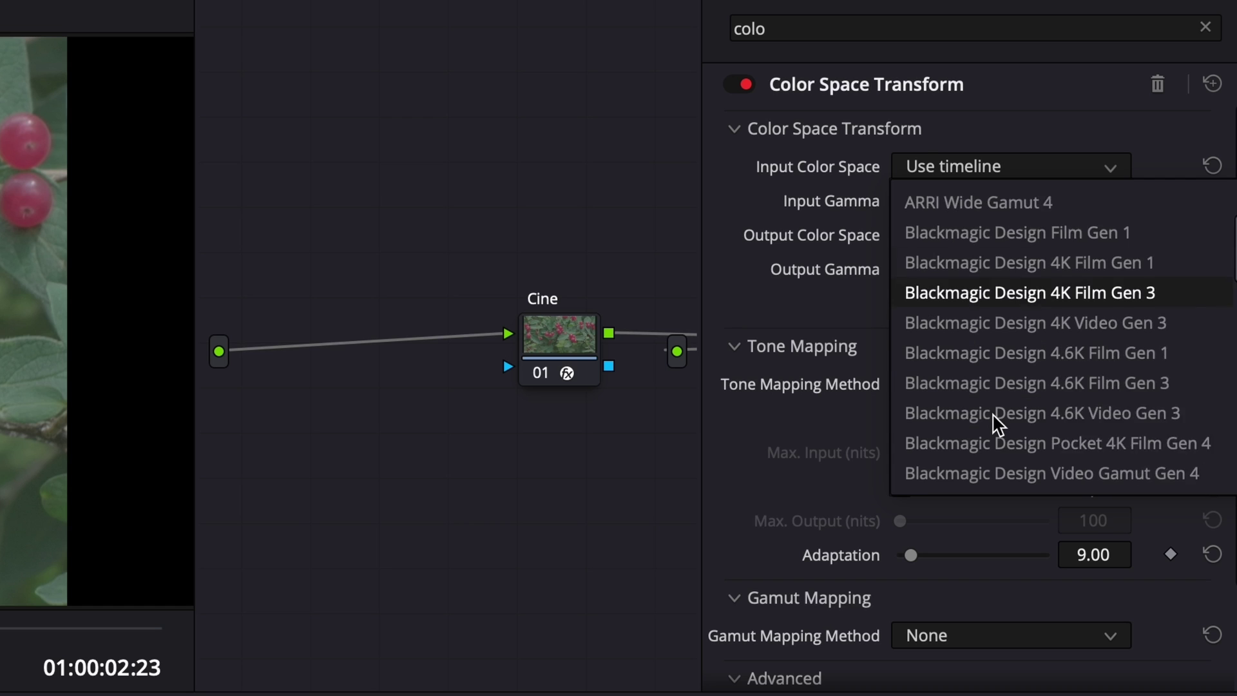
{"action": "left_click", "coordinate": [1087, 261]}
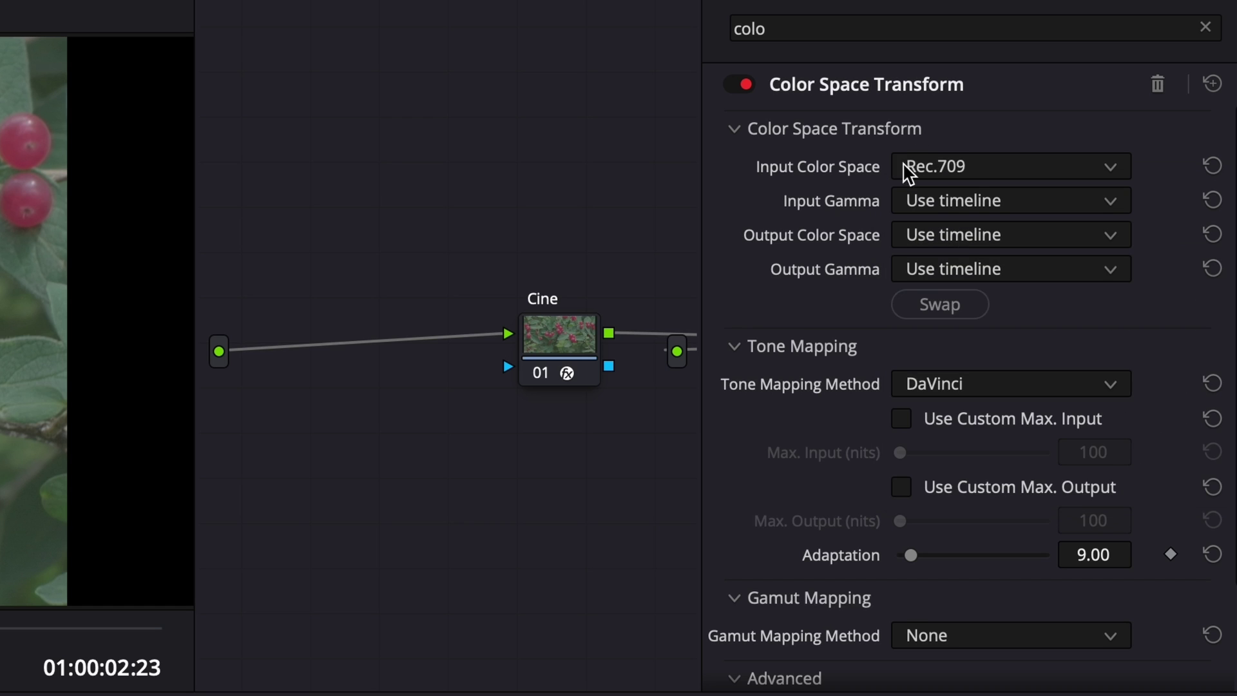
{"action": "left_click", "coordinate": [976, 234]}
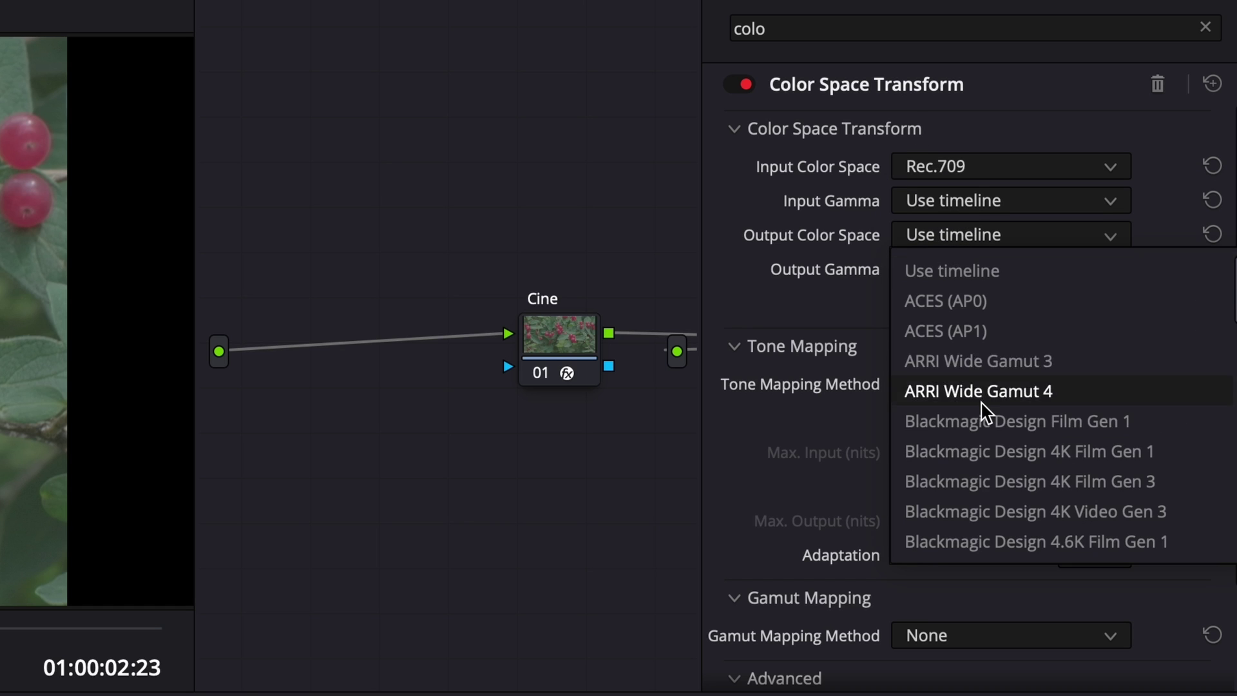
{"action": "scroll", "coordinate": [976, 406], "scroll_direction": "down", "scroll_amount": 6}
{"action": "scroll", "coordinate": [986, 412], "scroll_direction": "down", "scroll_amount": 3}
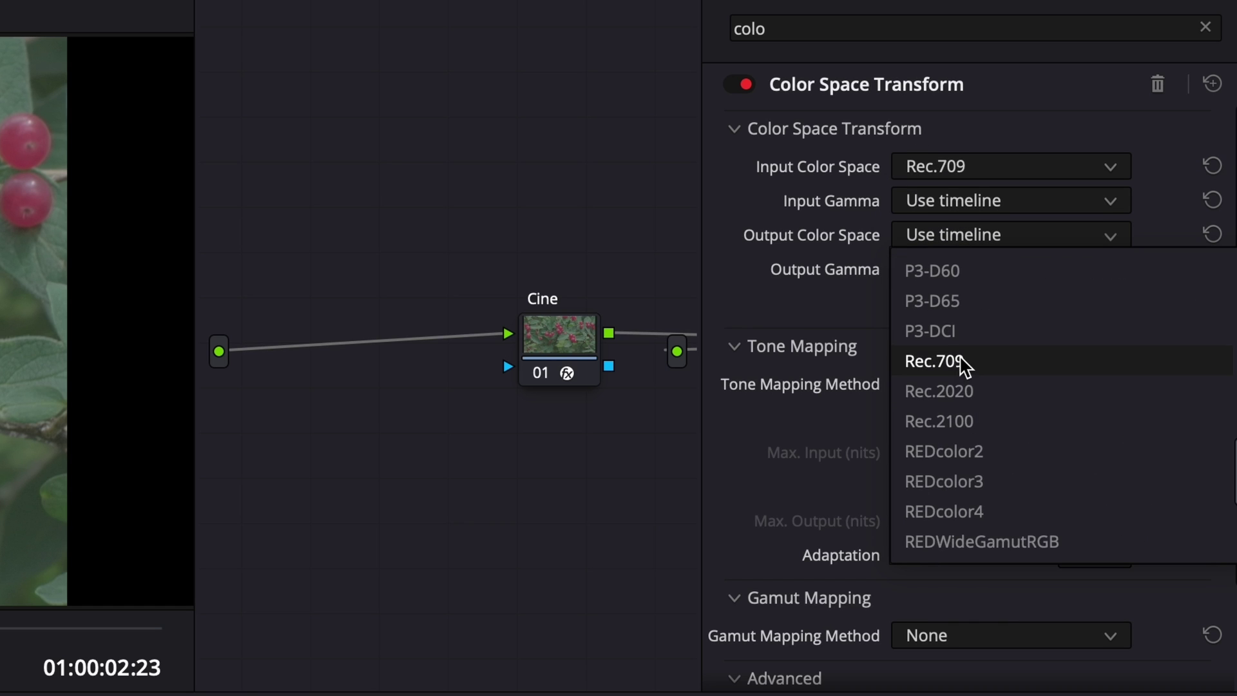
{"action": "left_click", "coordinate": [960, 361]}
Step: Set the output gamma to Gamma 2.4, review the input gamma options, and select the Cine node
{"action": "left_click", "coordinate": [999, 265]}
{"action": "scroll", "coordinate": [989, 438], "scroll_direction": "down", "scroll_amount": 5}
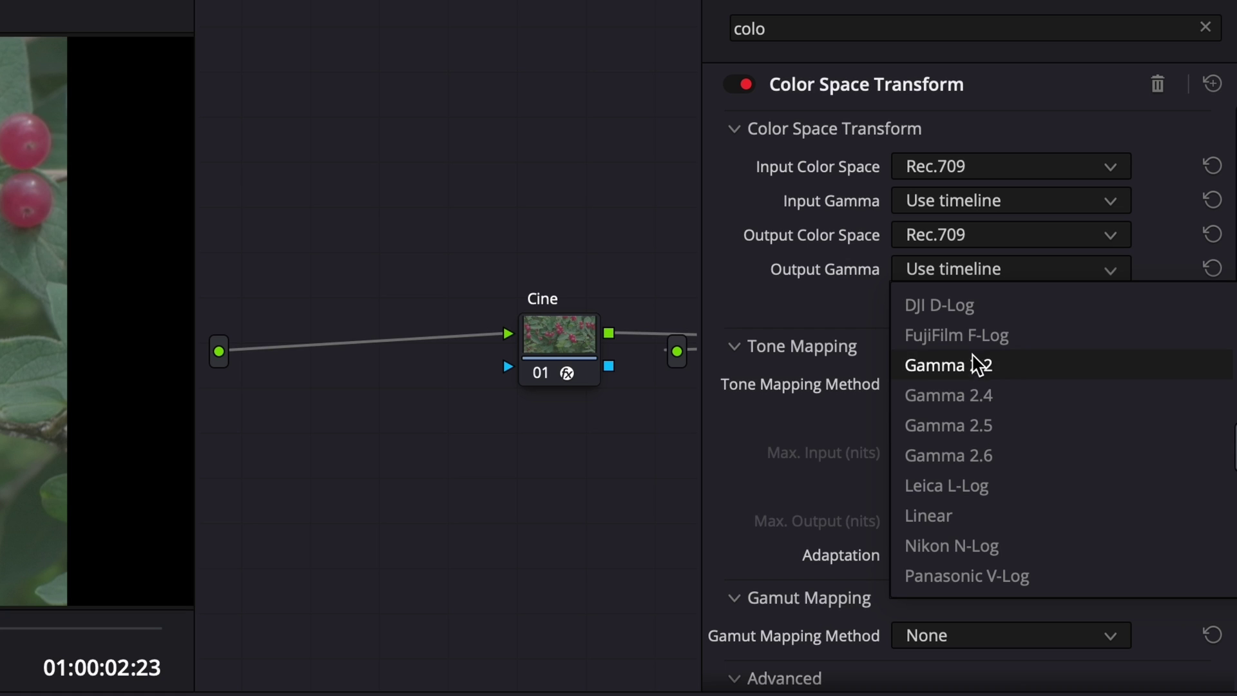
{"action": "left_click", "coordinate": [989, 395]}
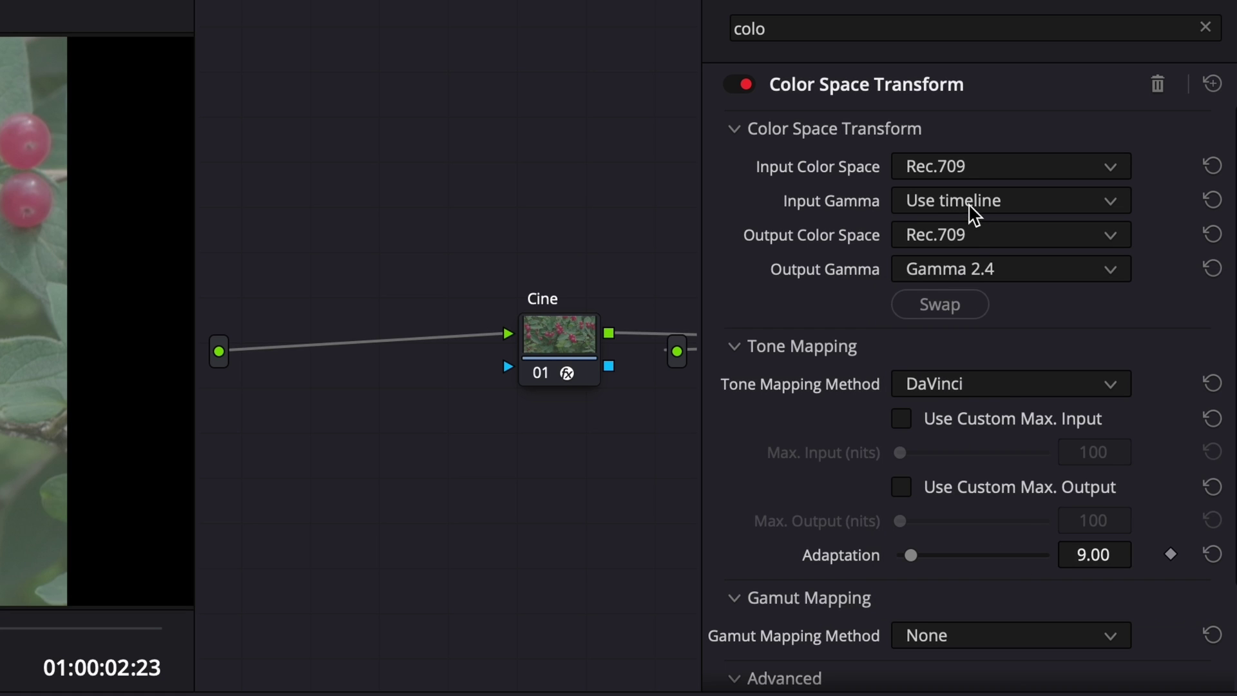
{"action": "left_click", "coordinate": [967, 205]}
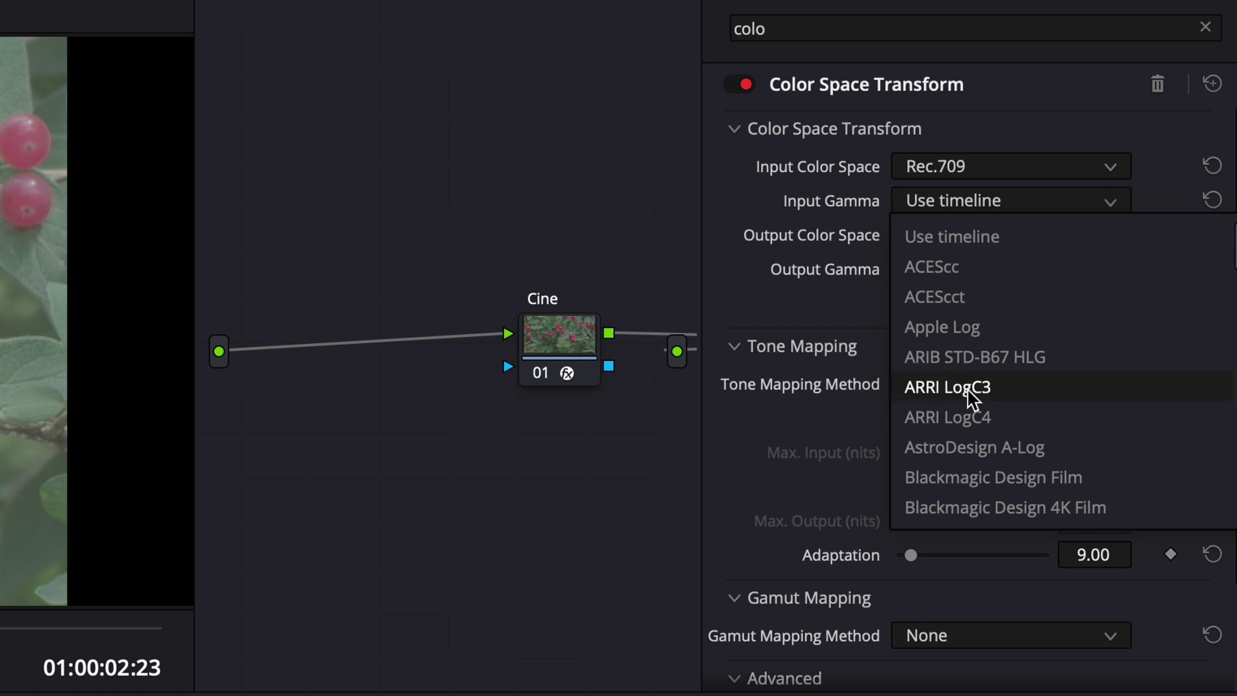
{"action": "scroll", "coordinate": [966, 413], "scroll_direction": "down", "scroll_amount": 2}
{"action": "scroll", "coordinate": [969, 419], "scroll_direction": "up", "scroll_amount": 2}
{"action": "scroll", "coordinate": [968, 418], "scroll_direction": "down", "scroll_amount": 9}
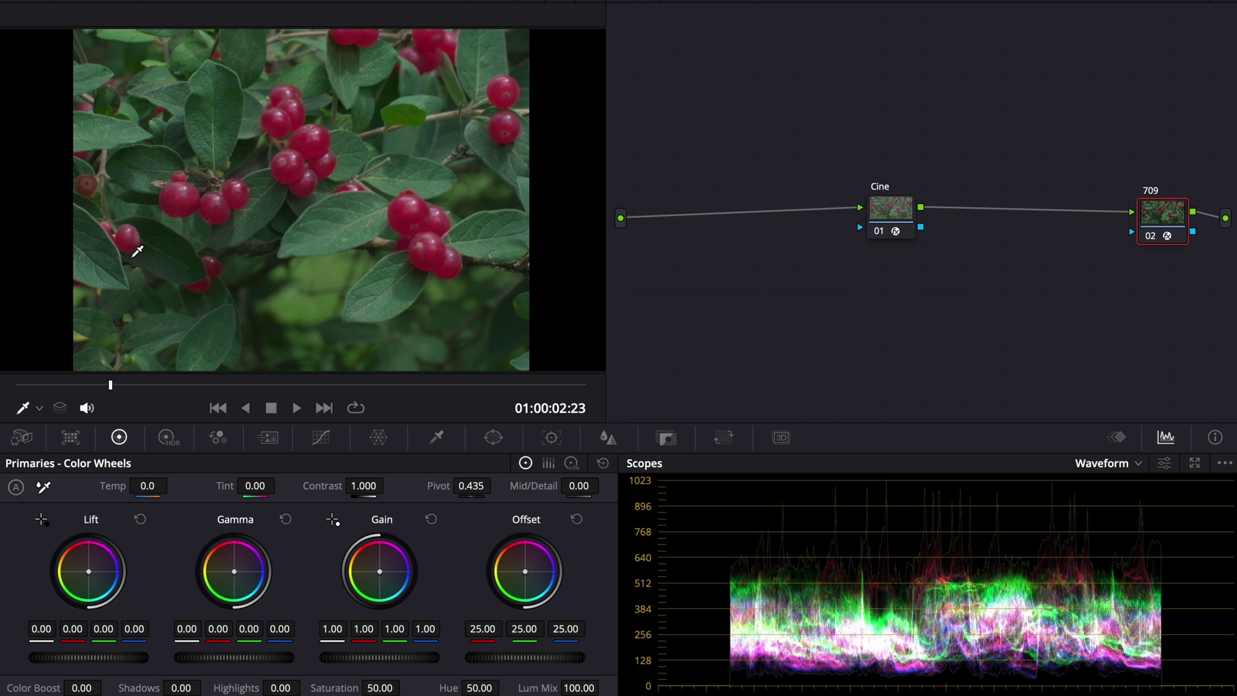
{"action": "left_click", "coordinate": [885, 213]}
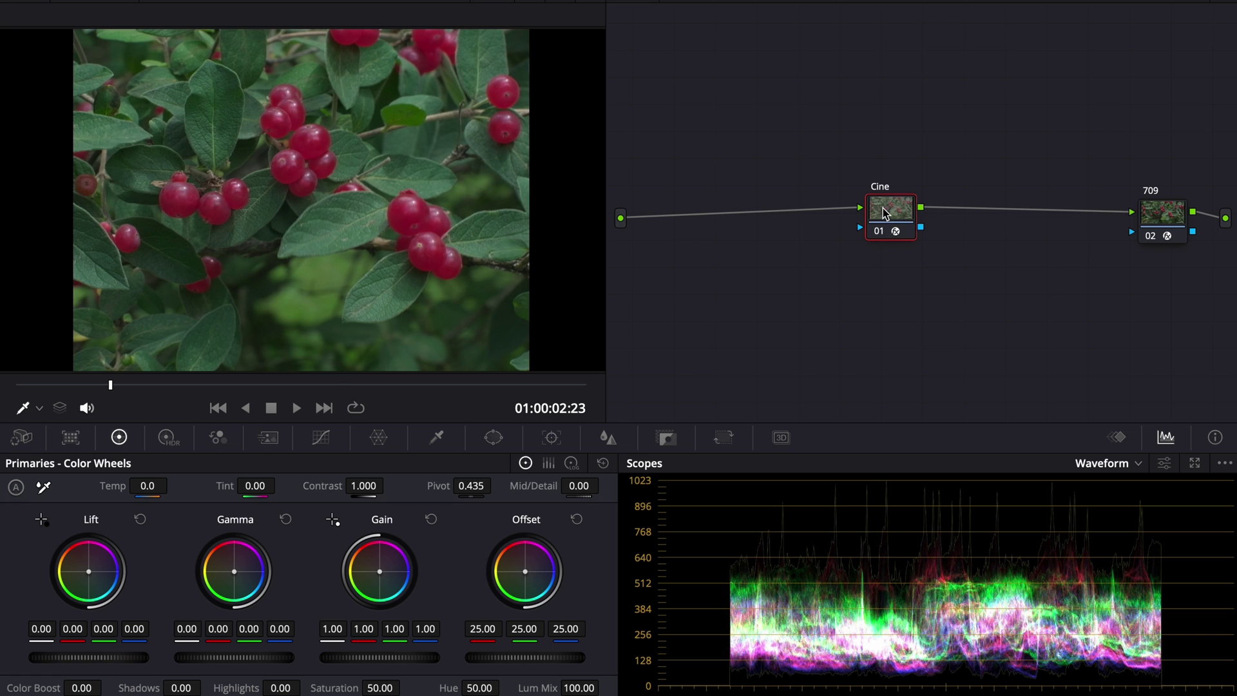
Step: Insert a serial node after Cine, add the 16mm Course.mp4 matte, and add a layer node
{"action": "key", "text": "alt+s"}
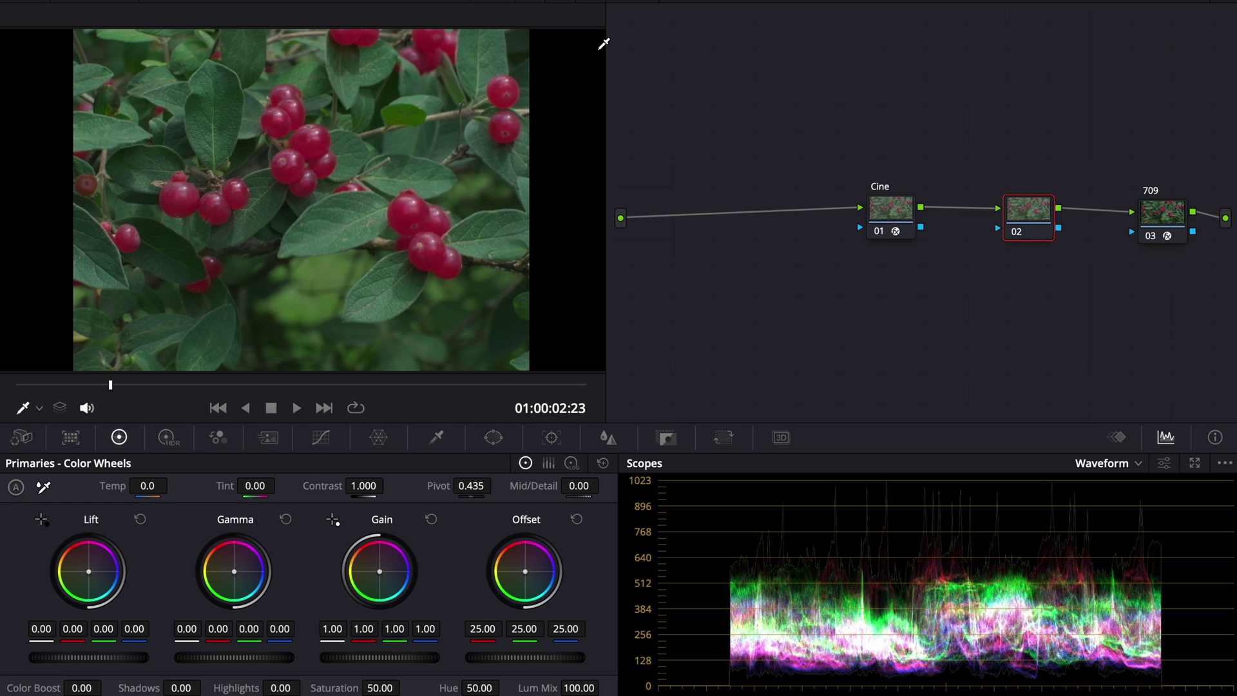
{"action": "right_click", "coordinate": [1015, 229]}
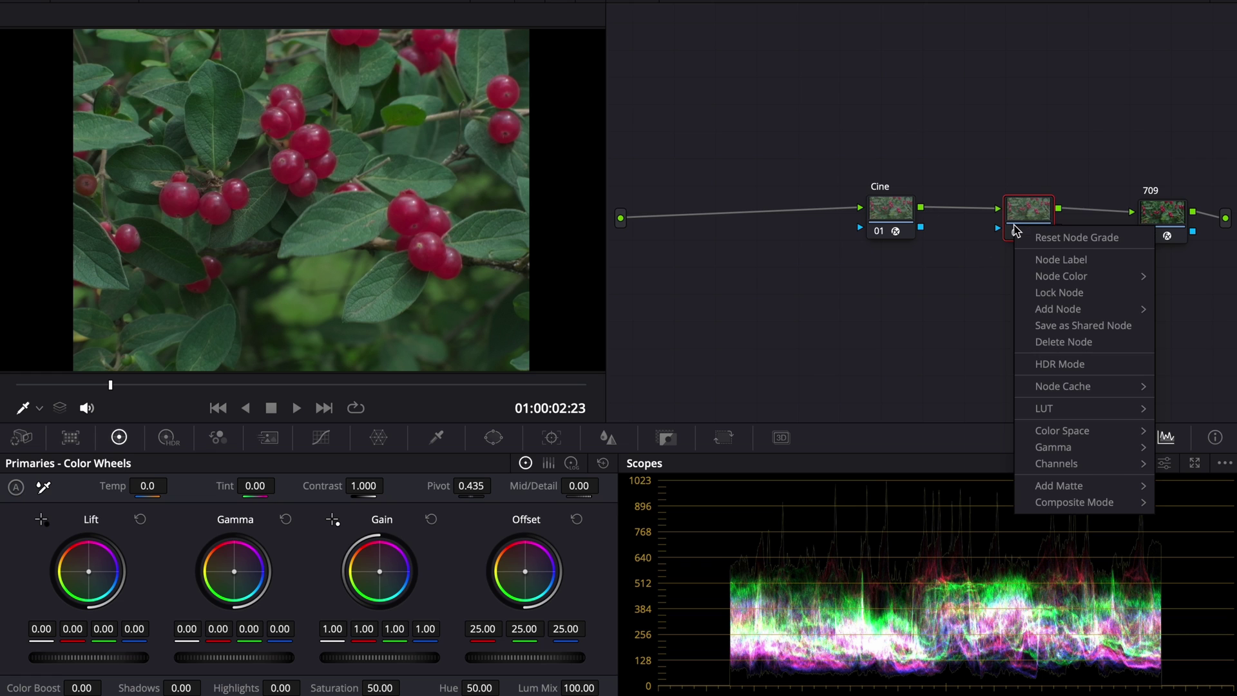
{"action": "mouse_move", "coordinate": [1070, 488]}
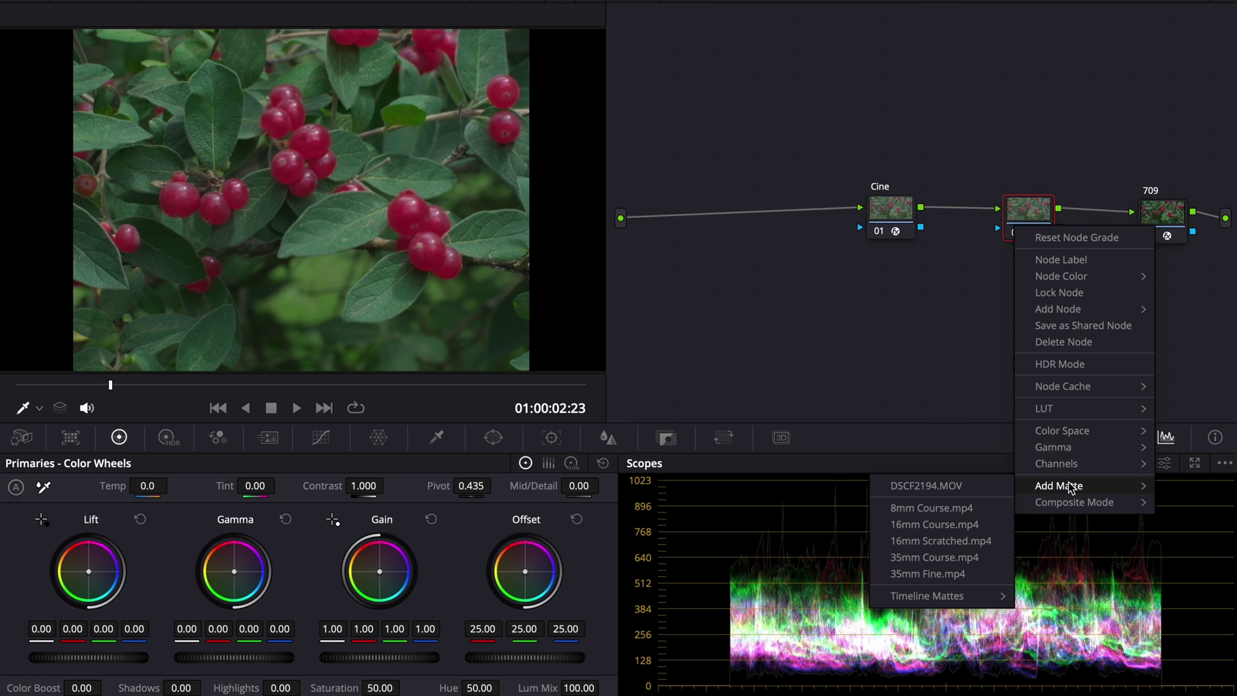
{"action": "left_click", "coordinate": [942, 527]}
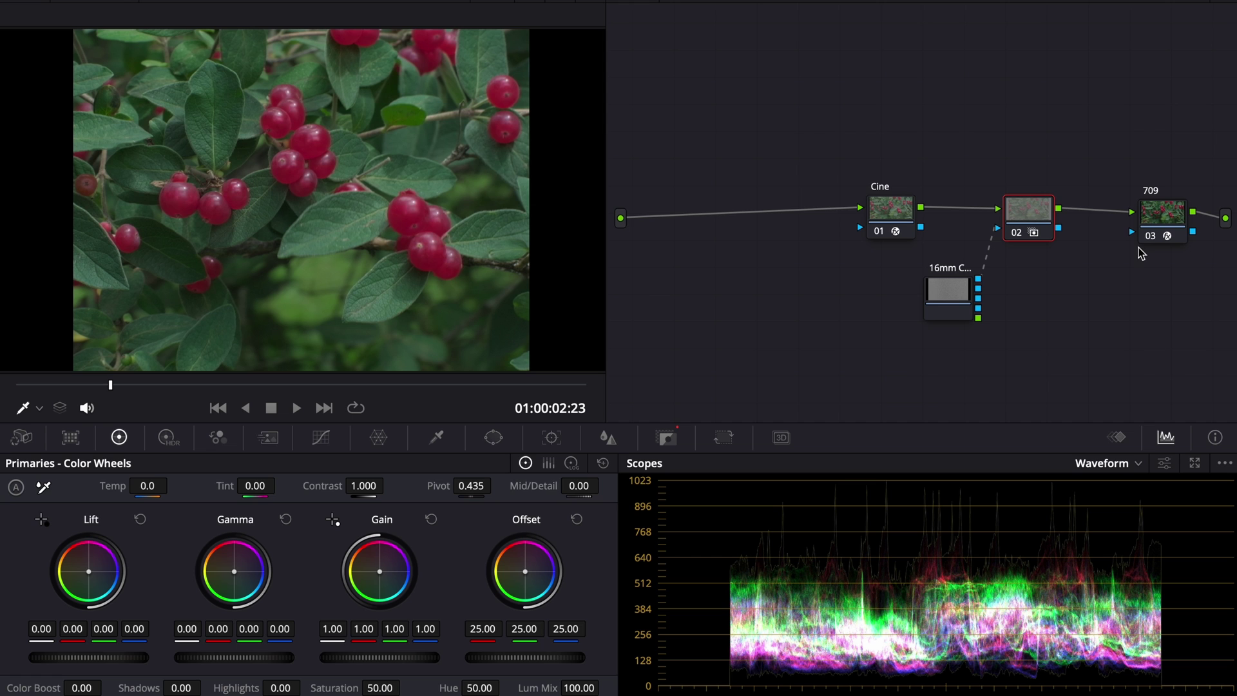
{"action": "key", "text": "alt+l"}
Step: Feed the 16mm matte into the layer node instead of node 02's key, and blend in Softlight
{"action": "left_click_drag", "start_coordinate": [980, 284], "coordinate": [1000, 277]}
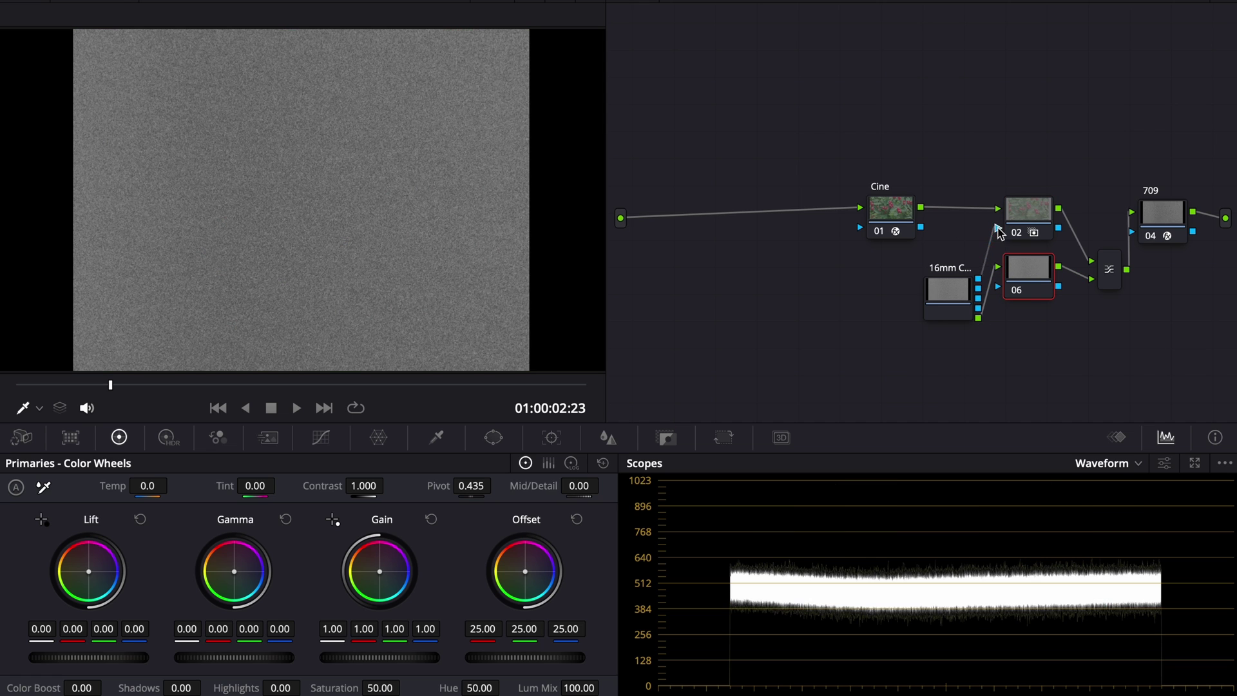
{"action": "left_click_drag", "start_coordinate": [999, 230], "coordinate": [760, 194]}
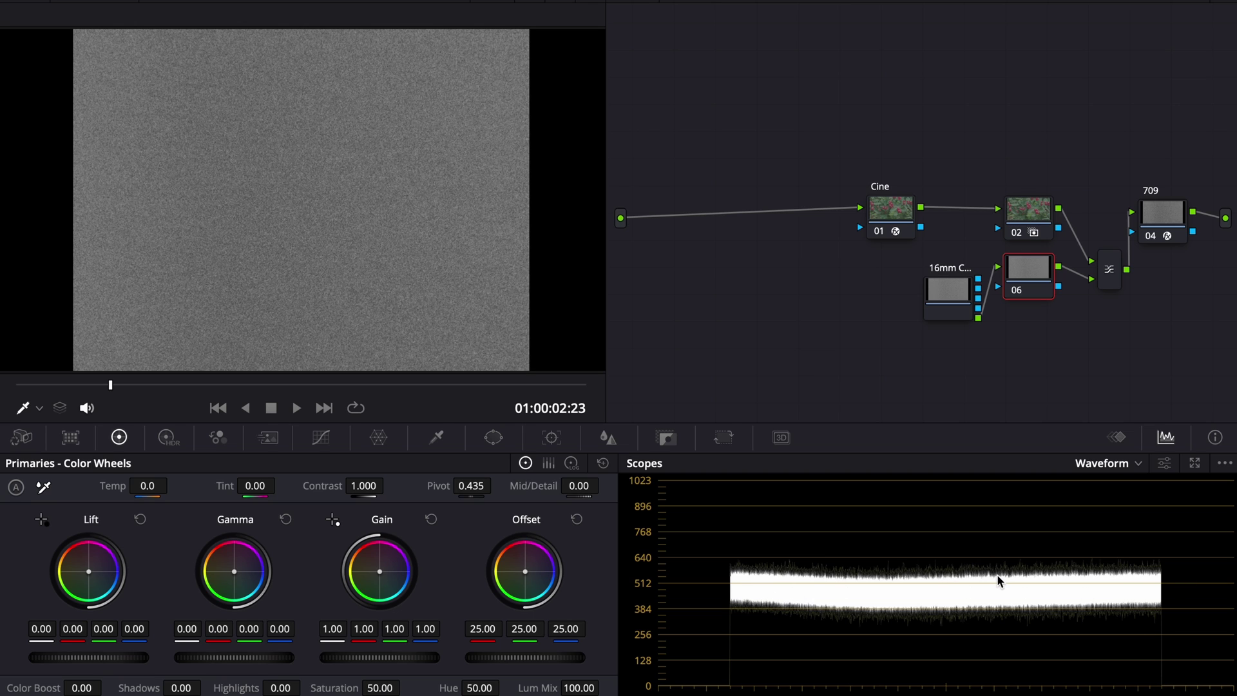
{"action": "right_click", "coordinate": [1109, 271]}
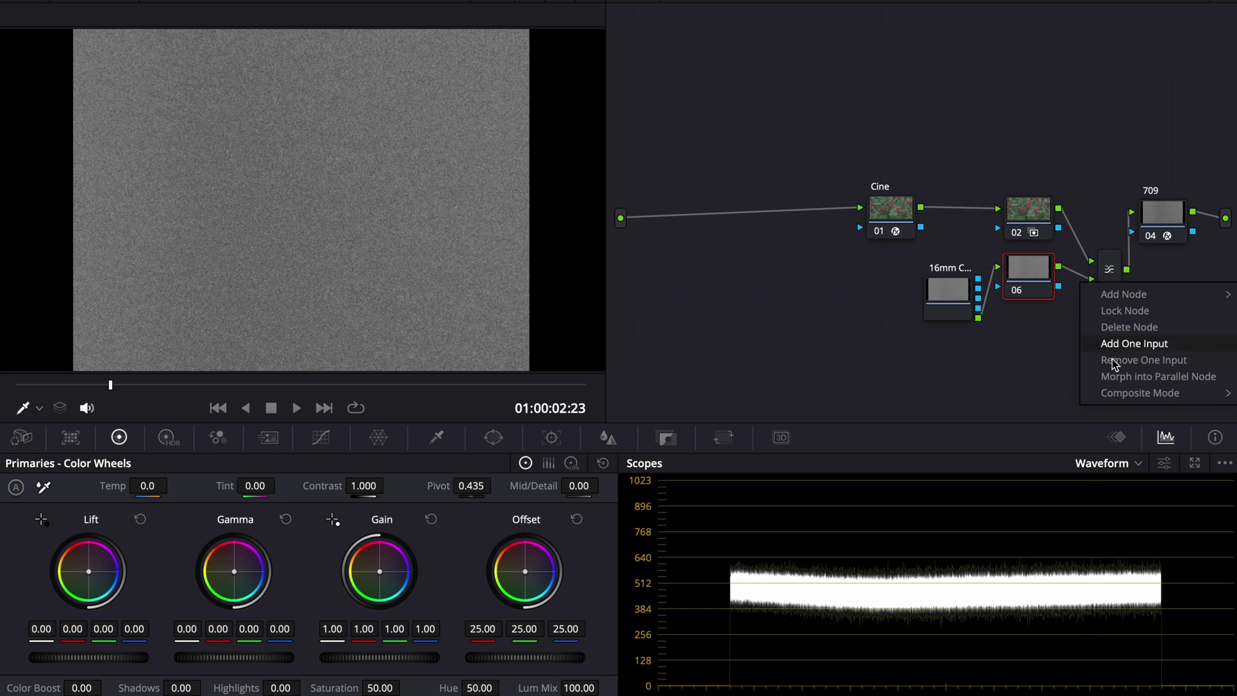
{"action": "mouse_move", "coordinate": [1114, 396]}
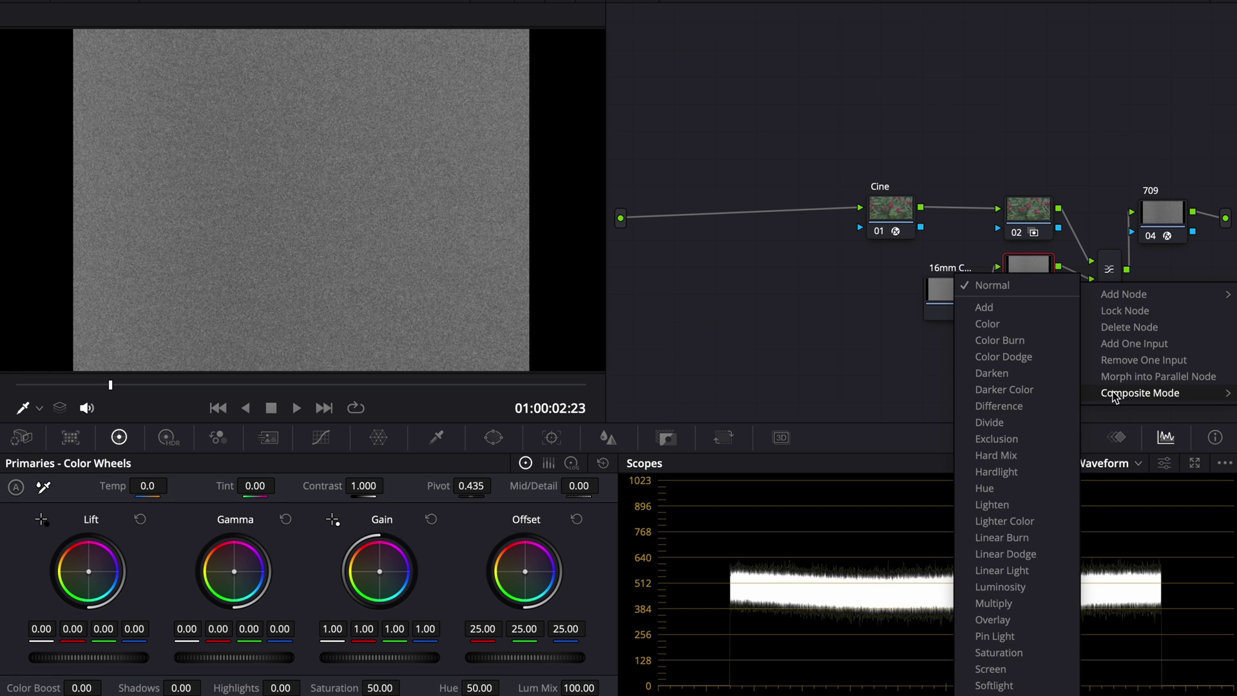
{"action": "left_click", "coordinate": [1011, 685]}
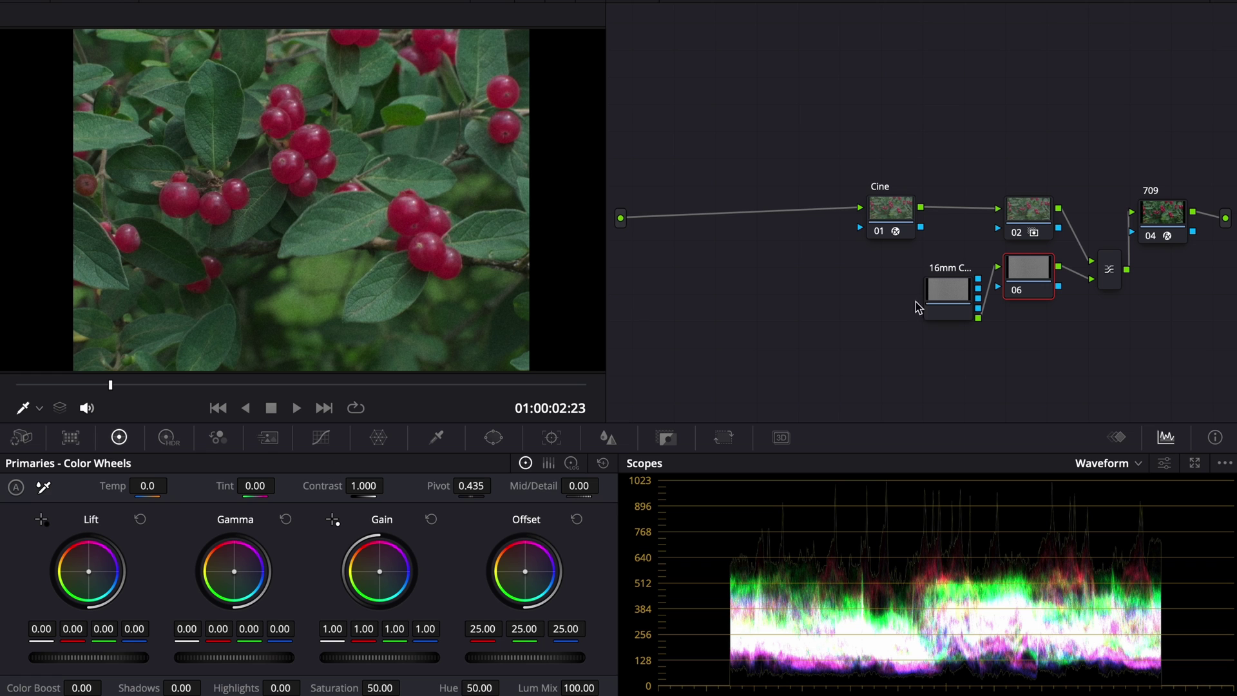
Step: Compare a Hardlight blend, return the Layer Mixer to Softlight, and play the footage to preview grain
{"action": "right_click", "coordinate": [1113, 278]}
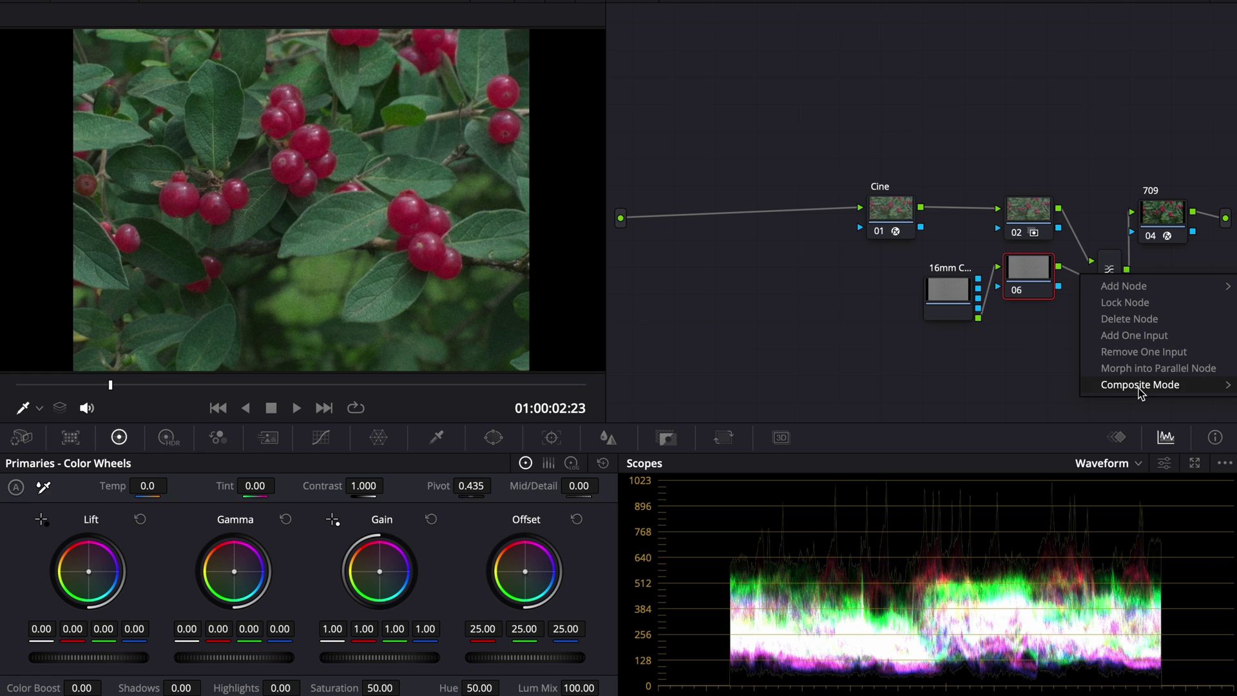
{"action": "mouse_move", "coordinate": [1138, 388]}
{"action": "left_click", "coordinate": [1023, 477]}
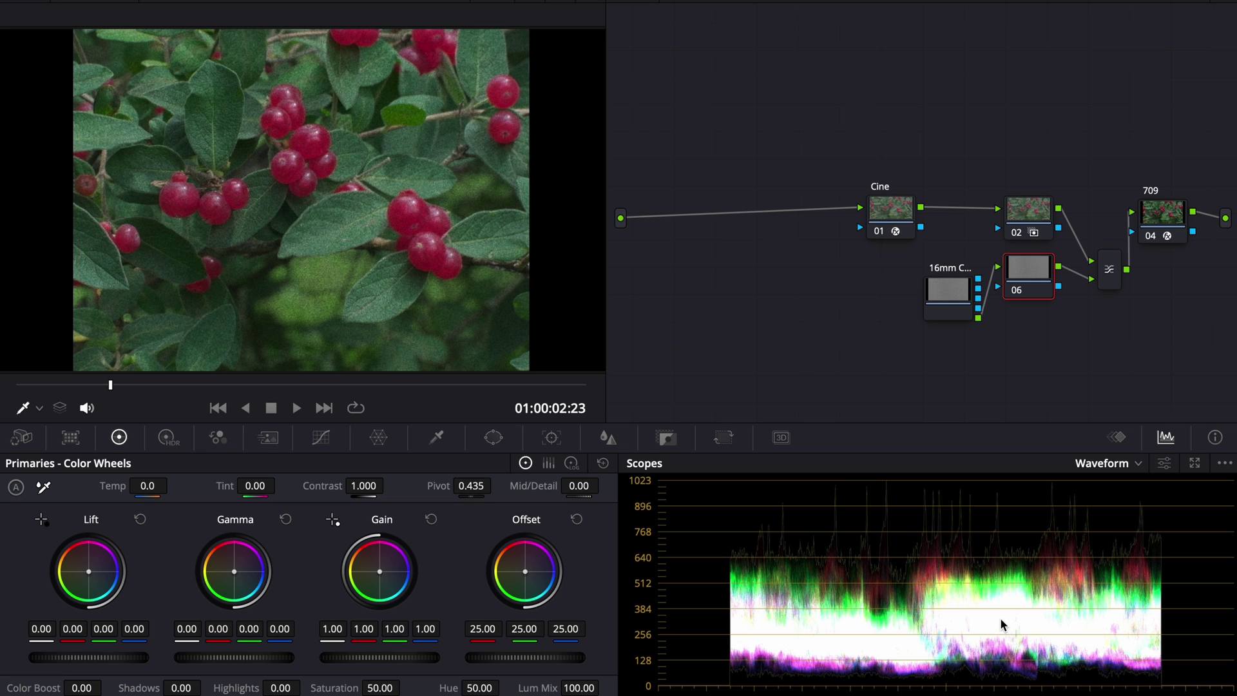
{"action": "right_click", "coordinate": [1109, 274]}
{"action": "mouse_move", "coordinate": [1129, 385]}
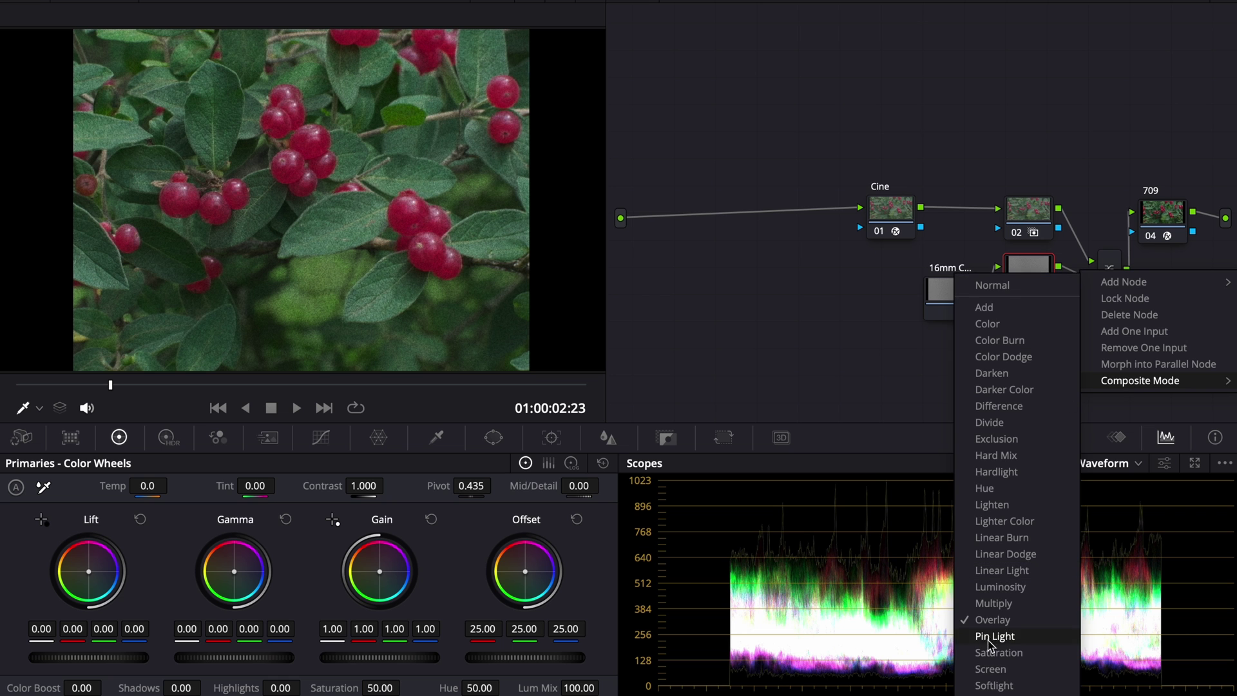
{"action": "left_click", "coordinate": [988, 687]}
{"action": "key", "text": "space"}
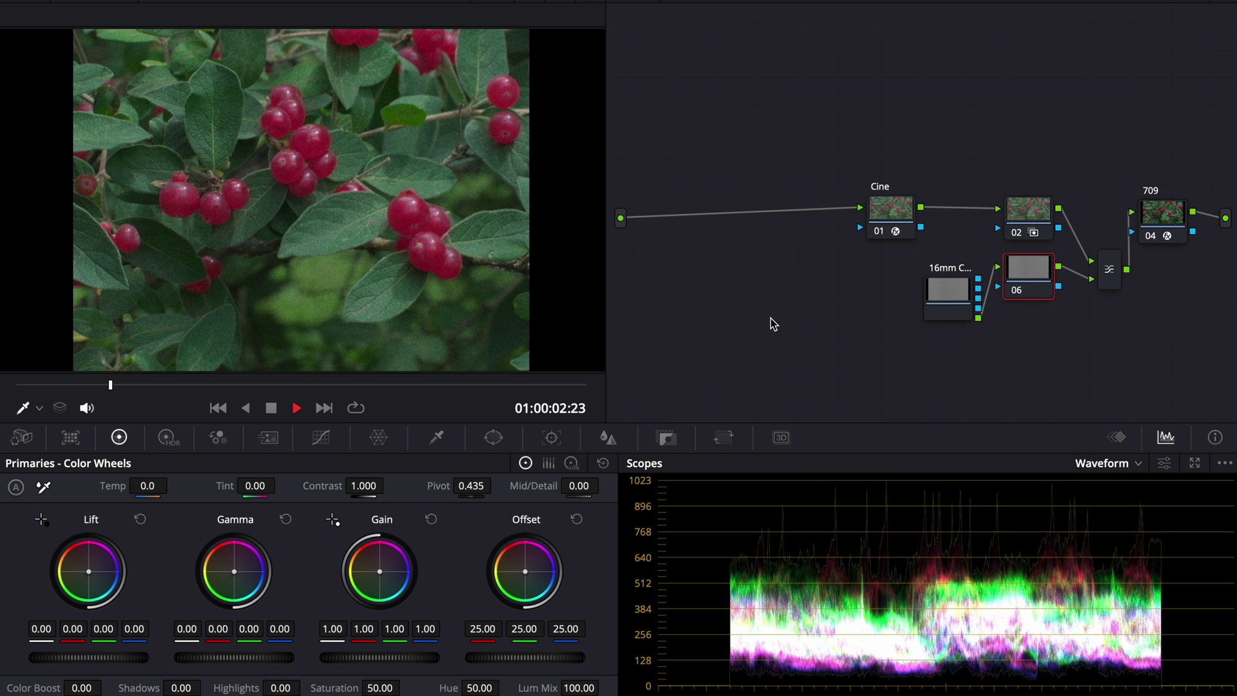
Step: Insert a new serial node after Cine and label it blur
{"action": "left_click_drag", "start_coordinate": [898, 212], "coordinate": [834, 212]}
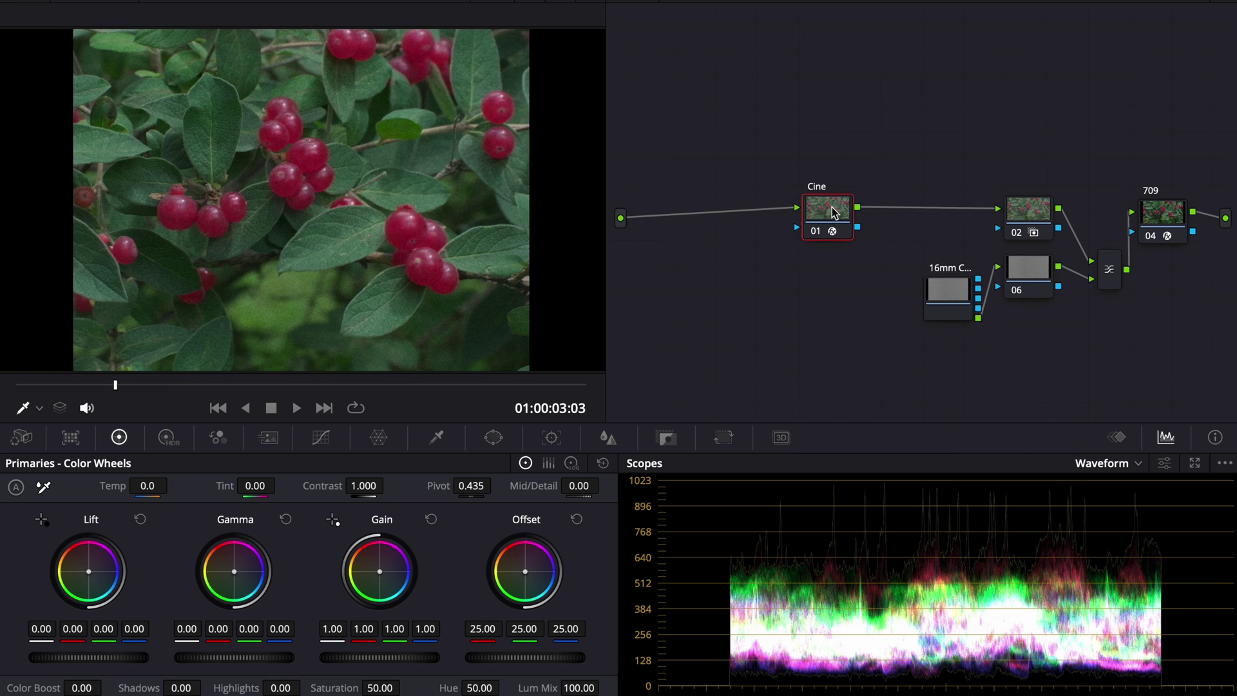
{"action": "key", "text": "alt+s"}
{"action": "right_click", "coordinate": [884, 219]}
{"action": "left_click", "coordinate": [944, 248]}
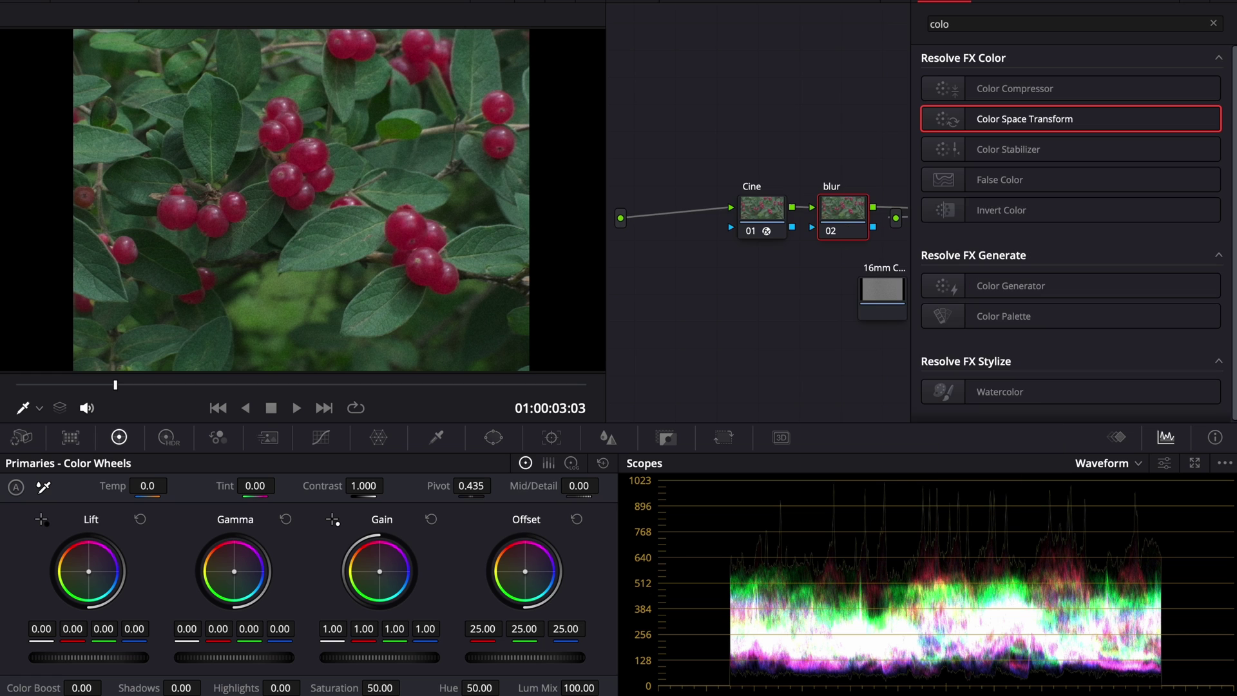
Step: Apply Gaussian Blur to the blur node with Reflect borders and strength 0.230
{"action": "left_click", "coordinate": [608, 437]}
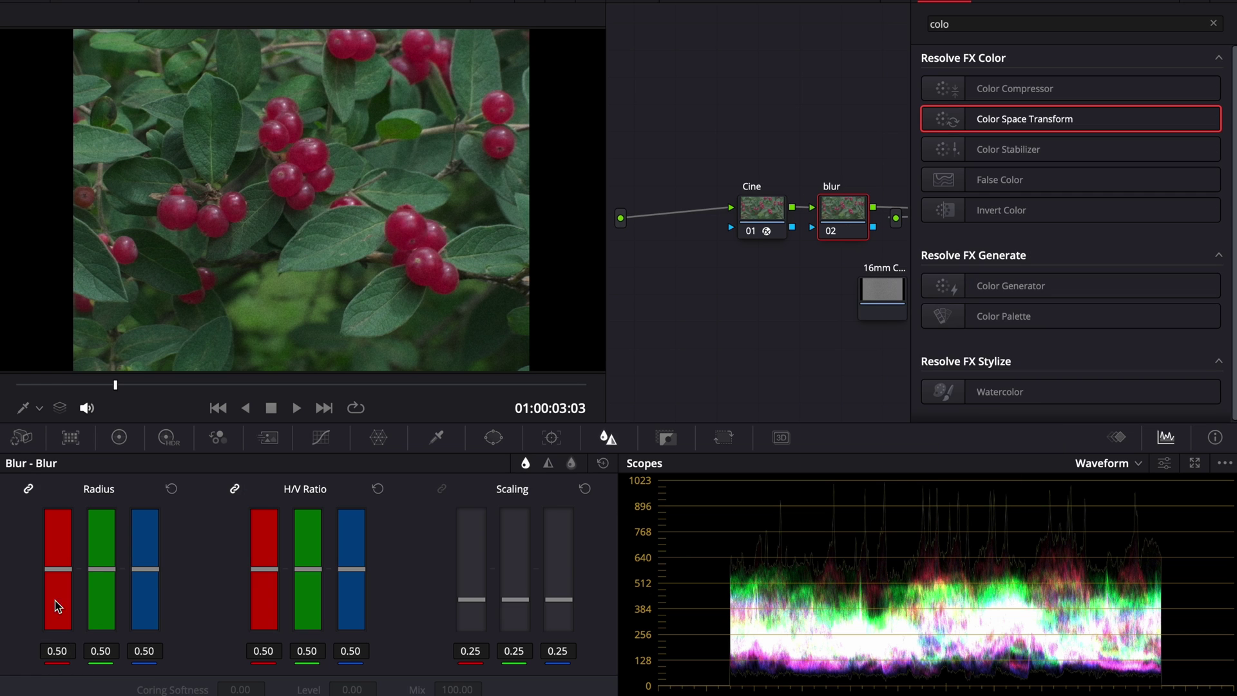
{"action": "double_click", "coordinate": [997, 24]}
{"action": "type", "text": "gaus"}
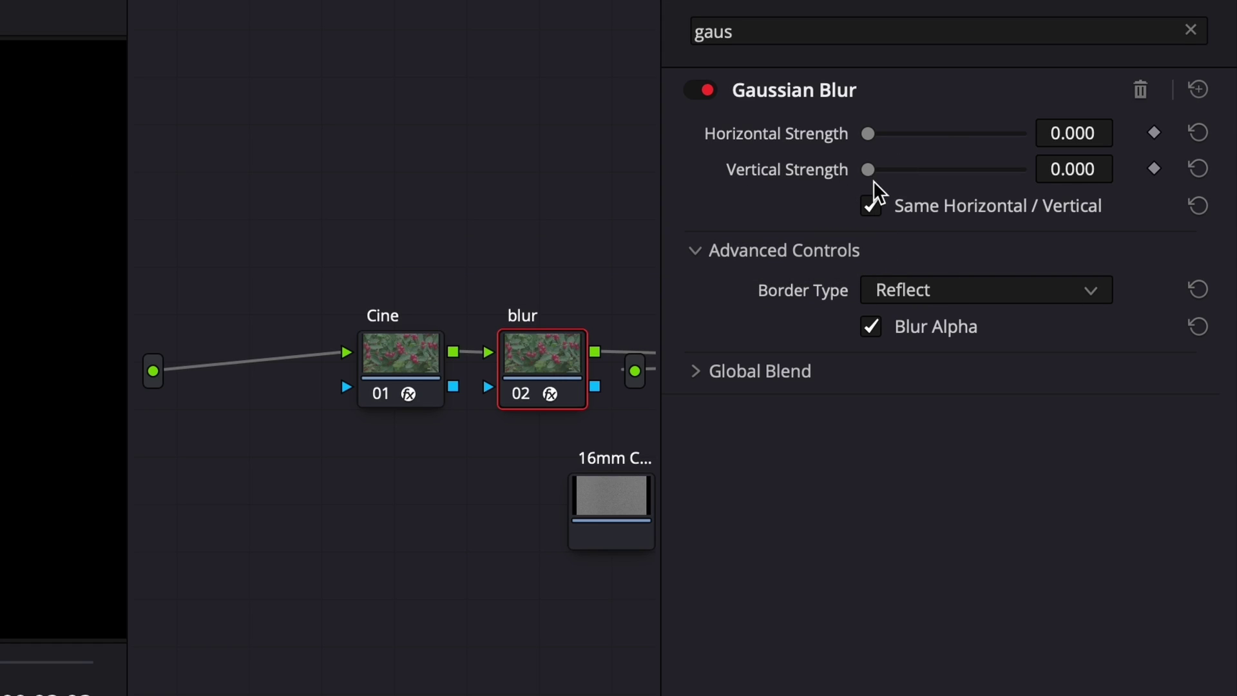
{"action": "left_click", "coordinate": [920, 292]}
{"action": "left_click", "coordinate": [920, 293]}
{"action": "left_click_drag", "start_coordinate": [867, 169], "coordinate": [902, 168]}
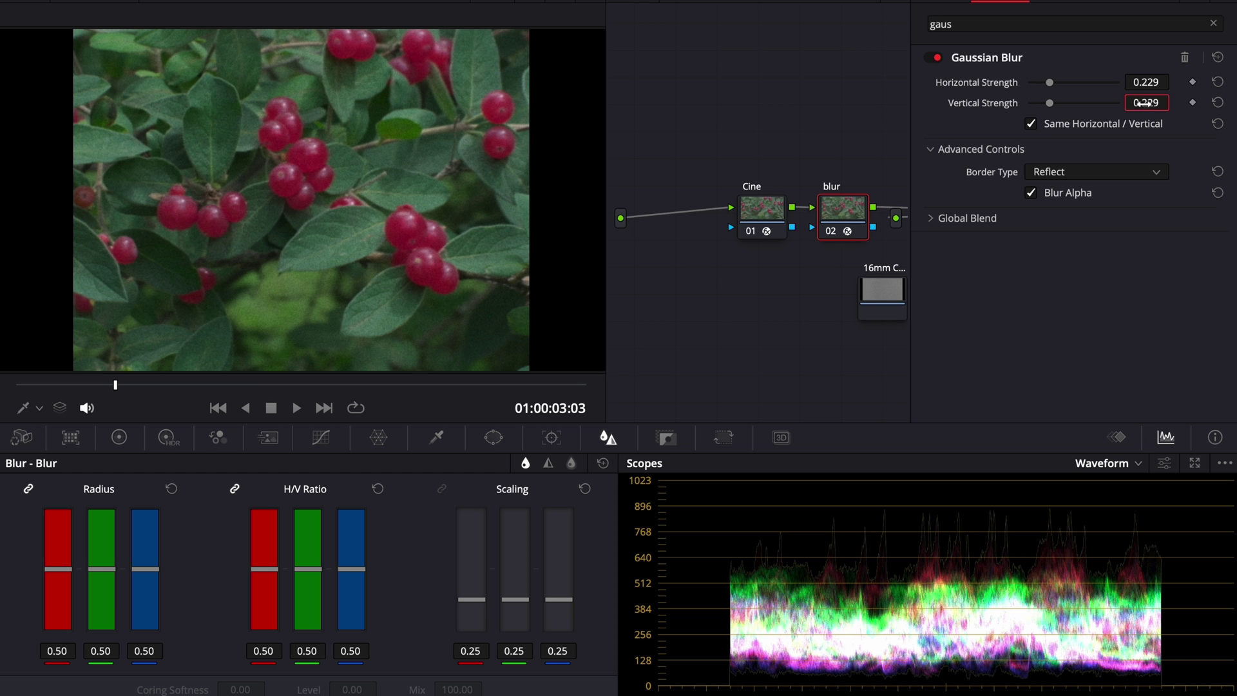
{"action": "left_click_drag", "start_coordinate": [1142, 103], "coordinate": [1144, 103]}
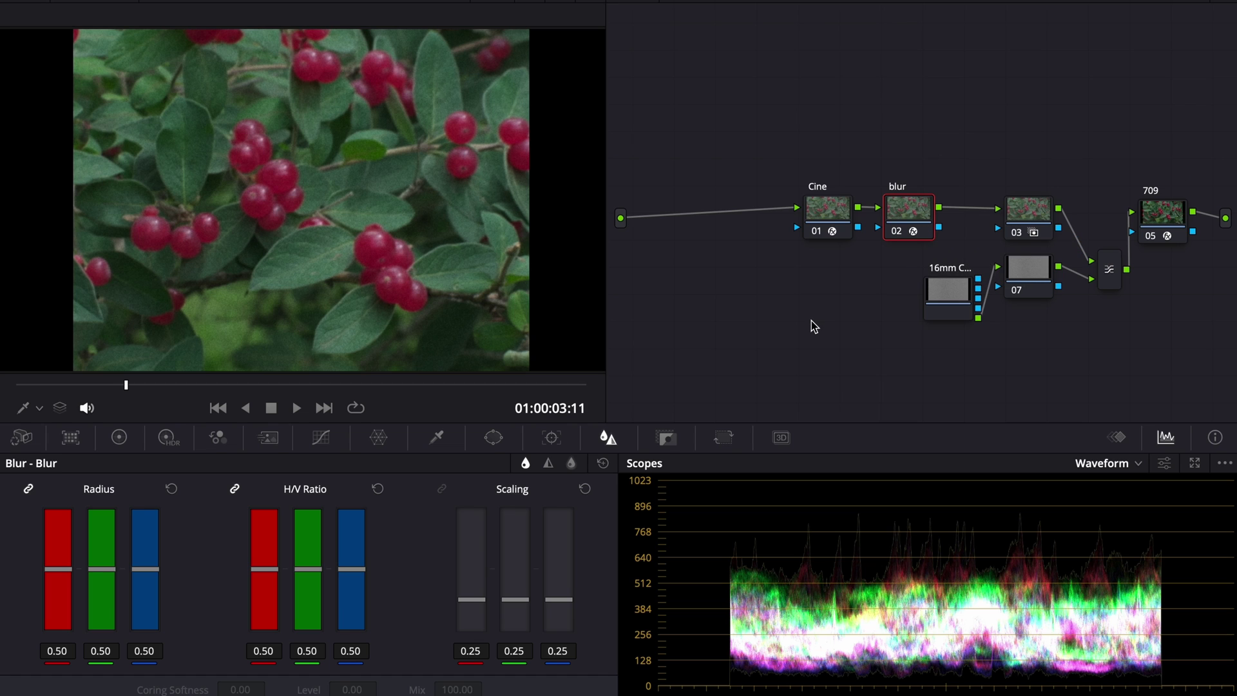
{"action": "key", "text": "ctrl+g"}
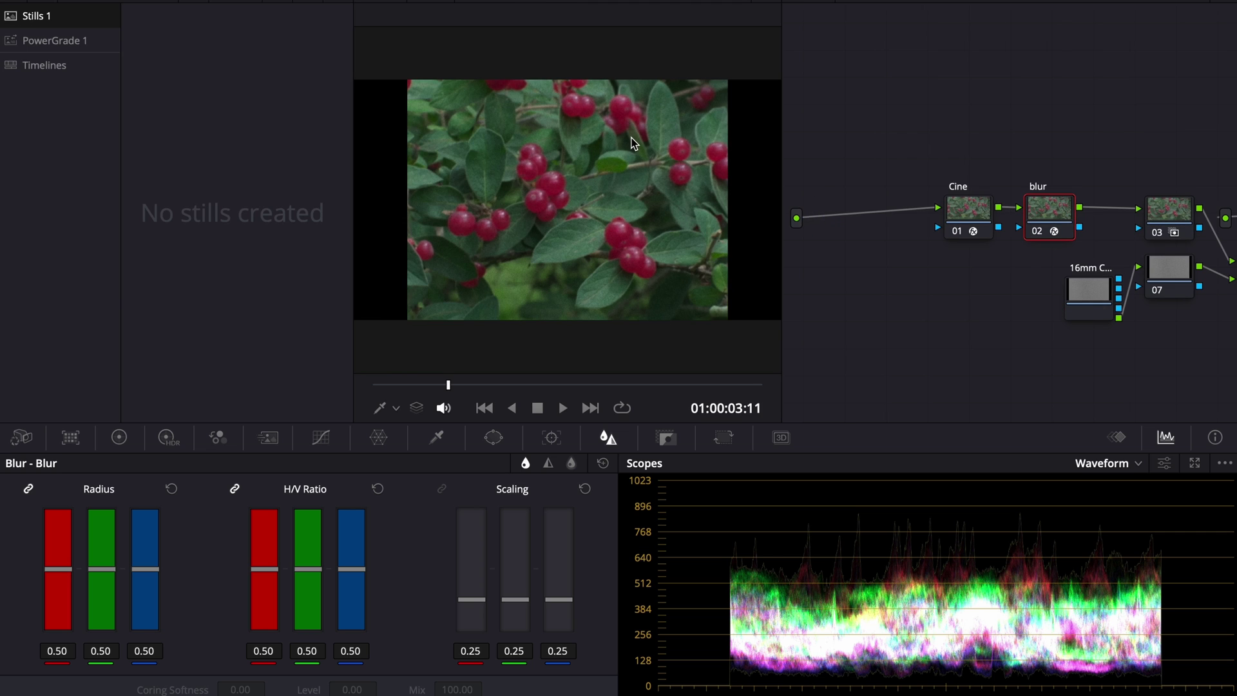
{"action": "right_click", "coordinate": [634, 143]}
{"action": "left_click", "coordinate": [654, 149]}
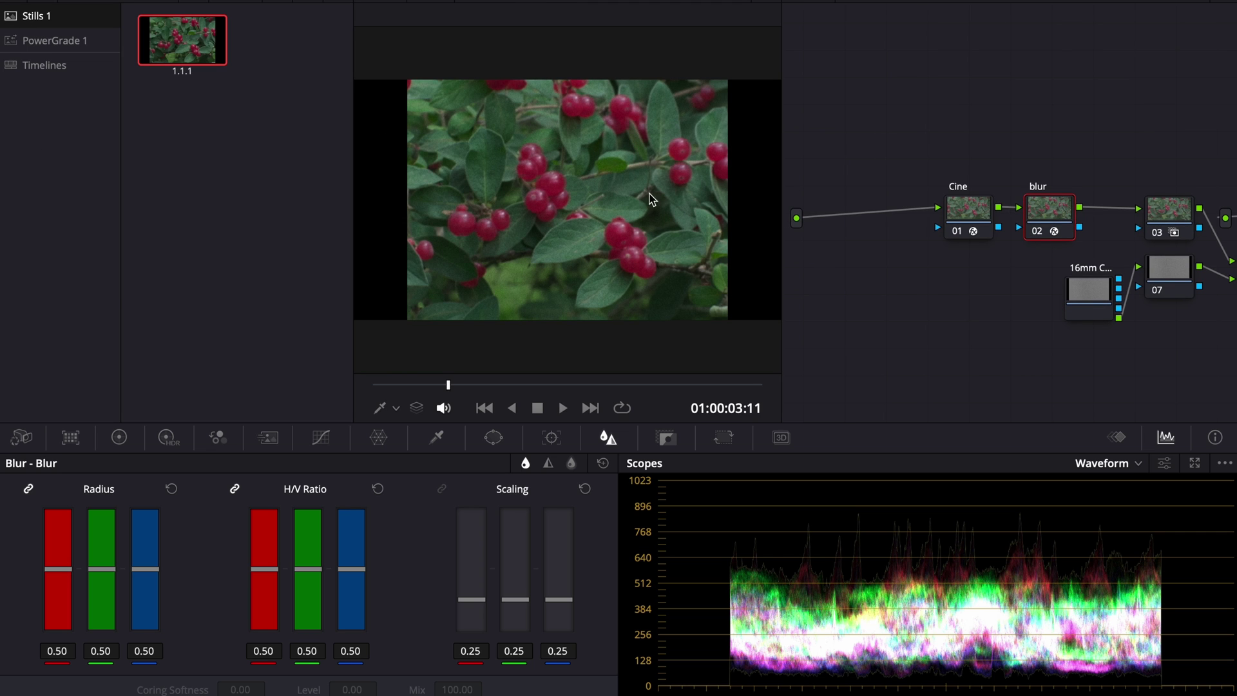
{"action": "key", "text": "ctrl+g"}
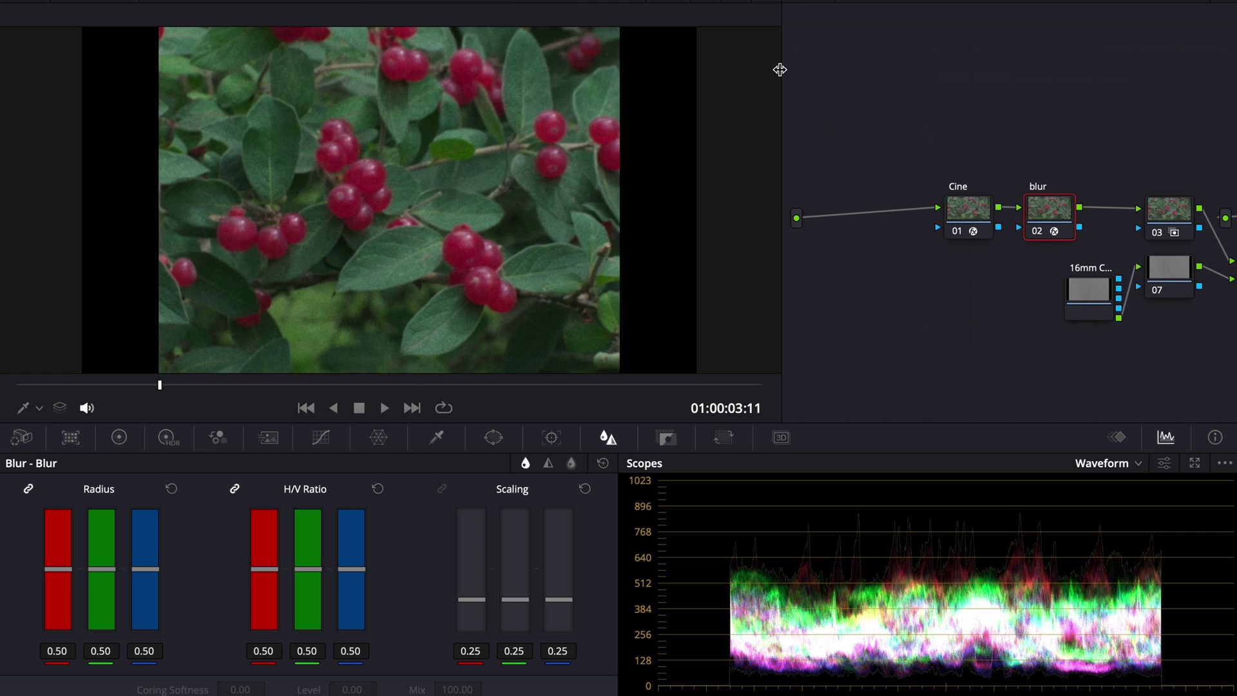
{"action": "left_click_drag", "start_coordinate": [748, 146], "coordinate": [1234, 390]}
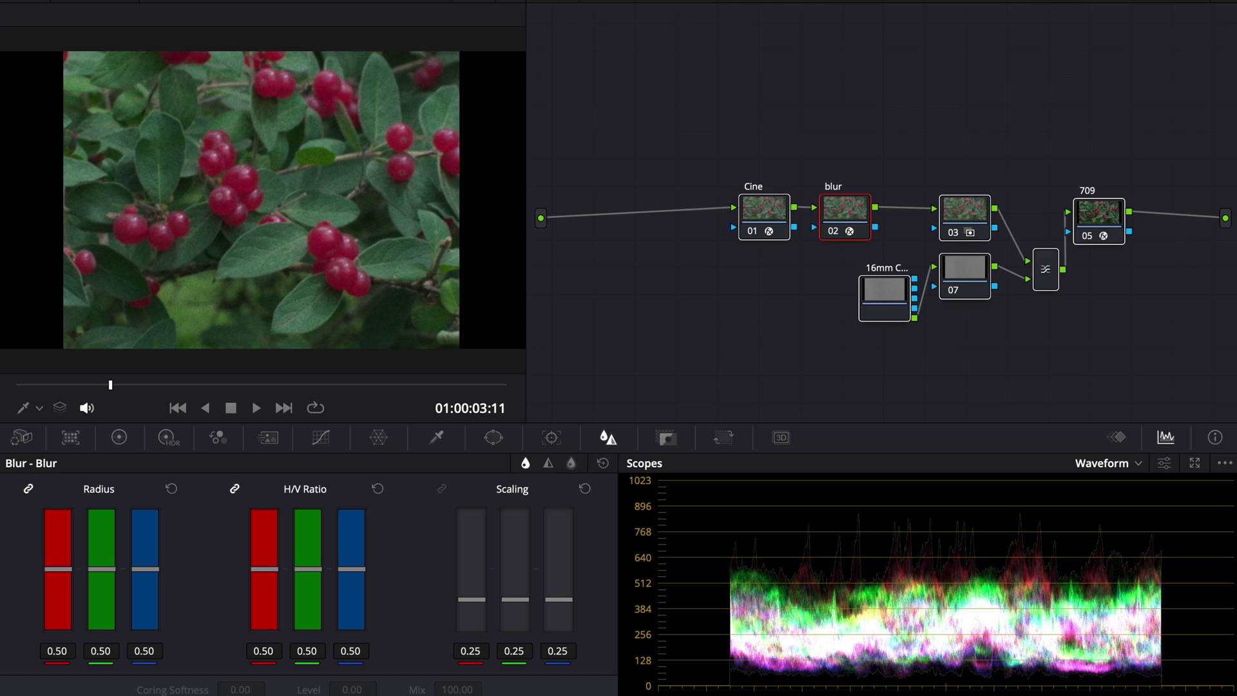
{"action": "key", "text": "Delete"}
{"action": "key", "text": "alt+s"}
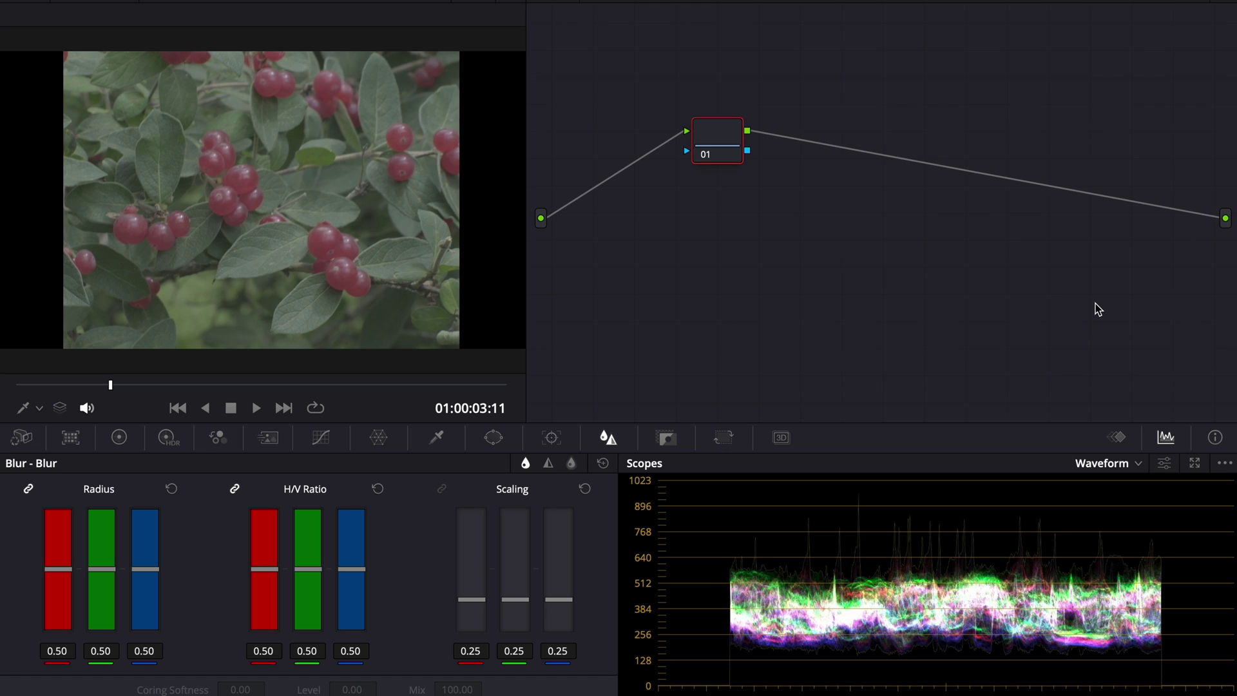
{"action": "left_click_drag", "start_coordinate": [710, 134], "coordinate": [615, 219]}
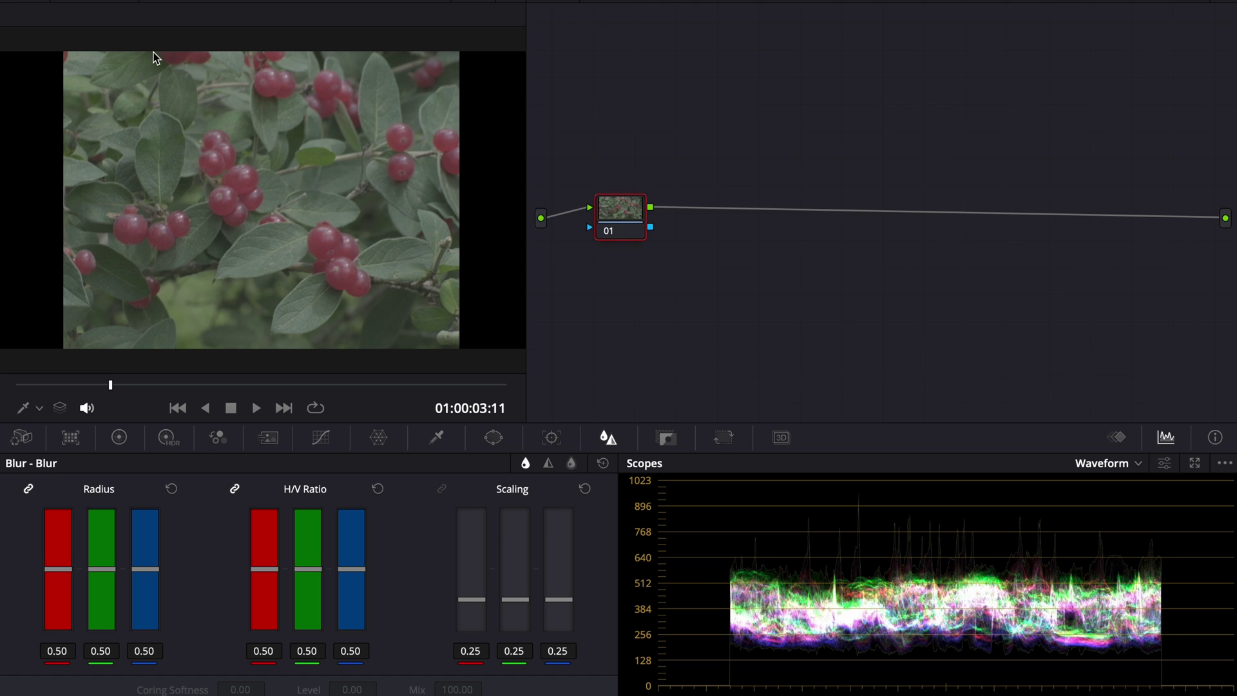
{"action": "left_click", "coordinate": [92, 2]}
{"action": "left_click", "coordinate": [91, 1]}
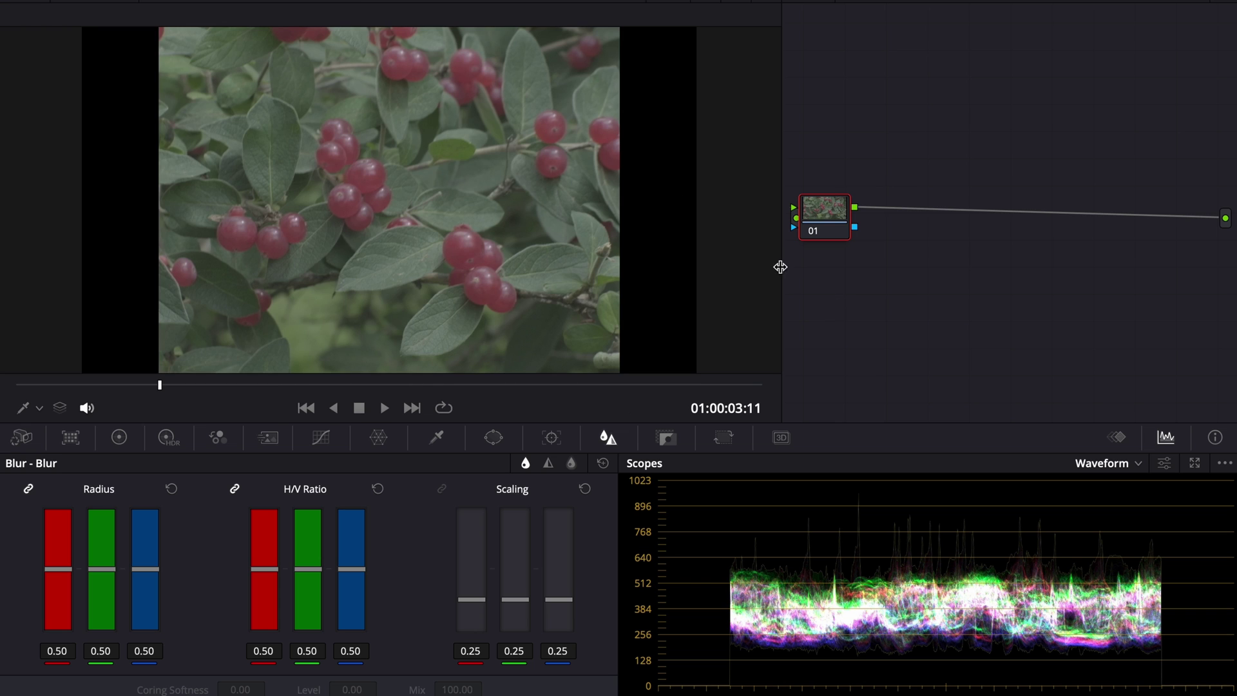
{"action": "left_click_drag", "start_coordinate": [841, 217], "coordinate": [893, 216]}
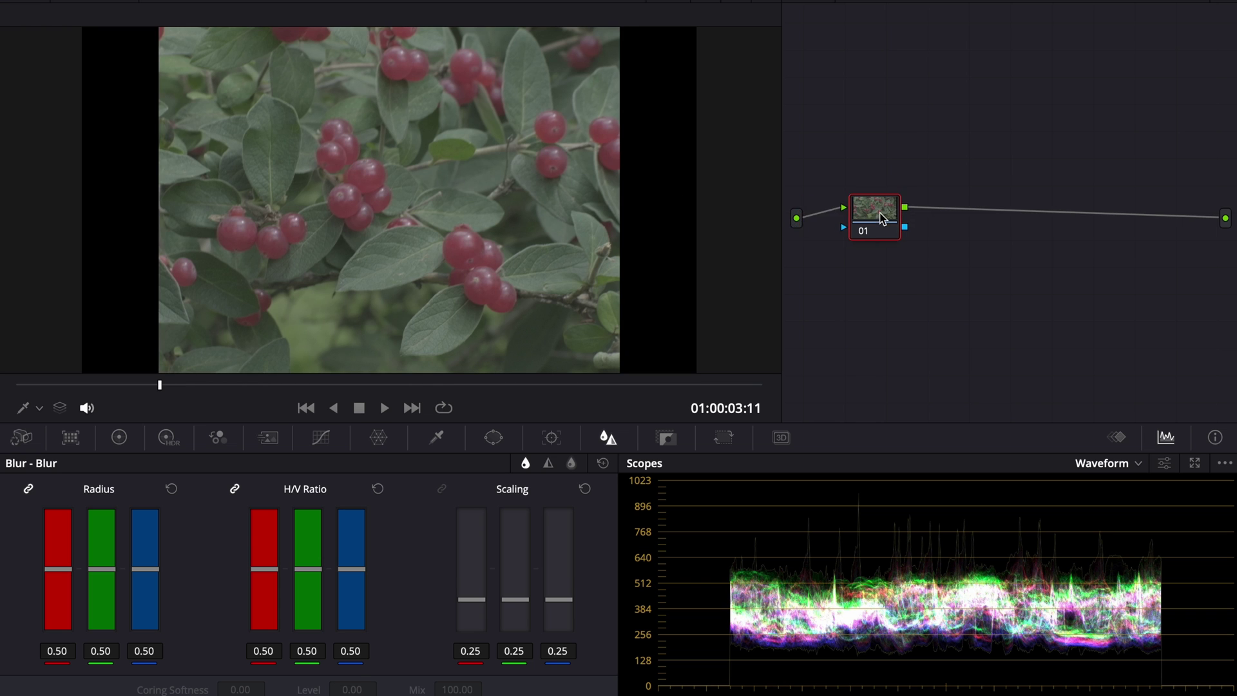
{"action": "type", "text": "Exp"}
{"action": "key", "text": "Return"}
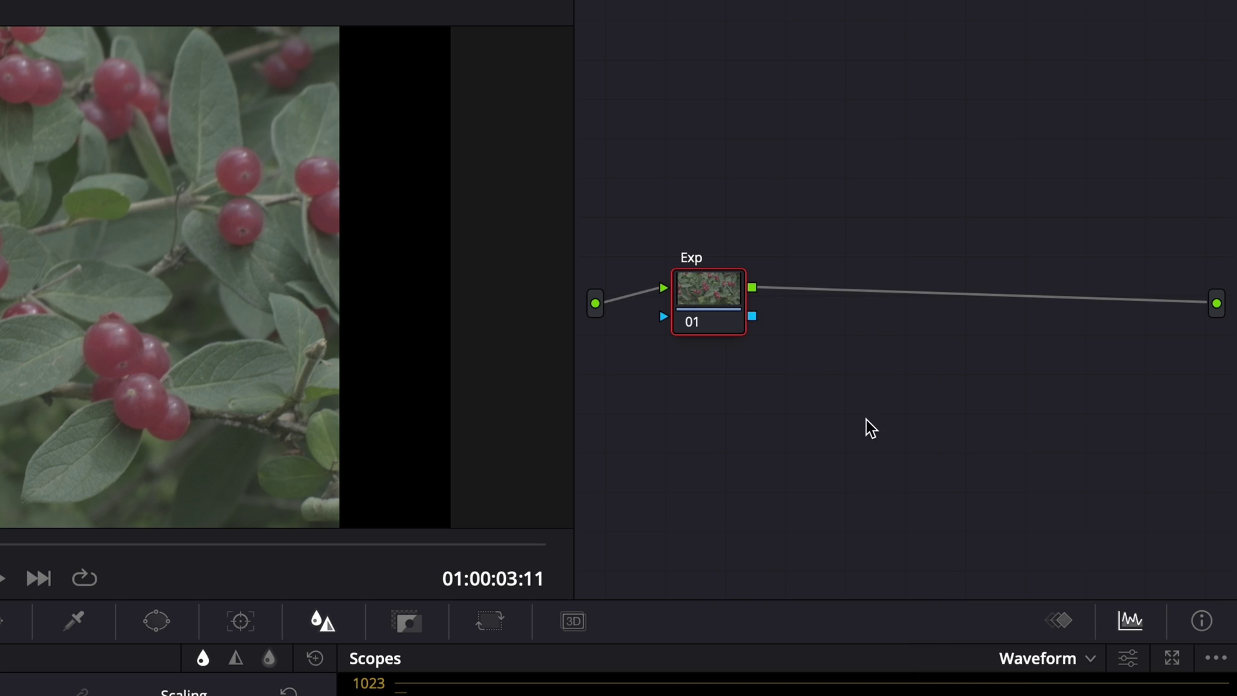
{"action": "key", "text": "alt+s"}
{"action": "type", "text": "Sat"}
{"action": "key", "text": "Return"}
{"action": "key", "text": "alt+s"}
{"action": "right_click", "coordinate": [818, 364]}
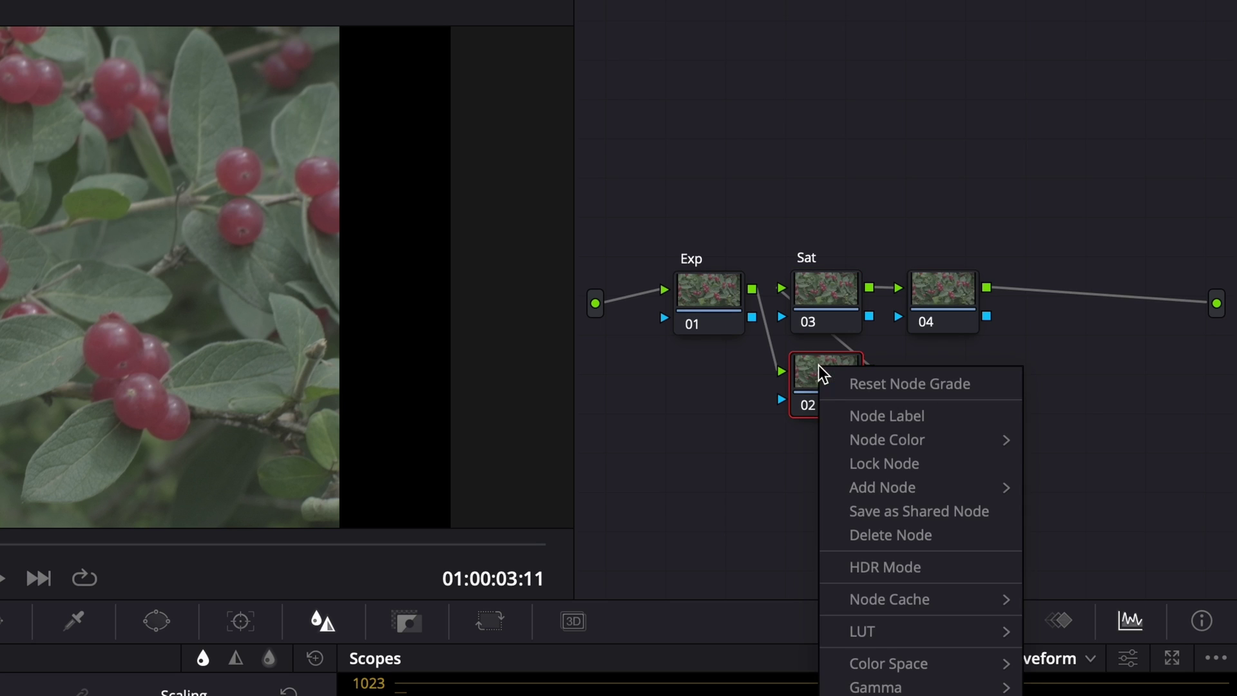
{"action": "left_click", "coordinate": [864, 419]}
{"action": "type", "text": "Con"}
{"action": "key", "text": "Return"}
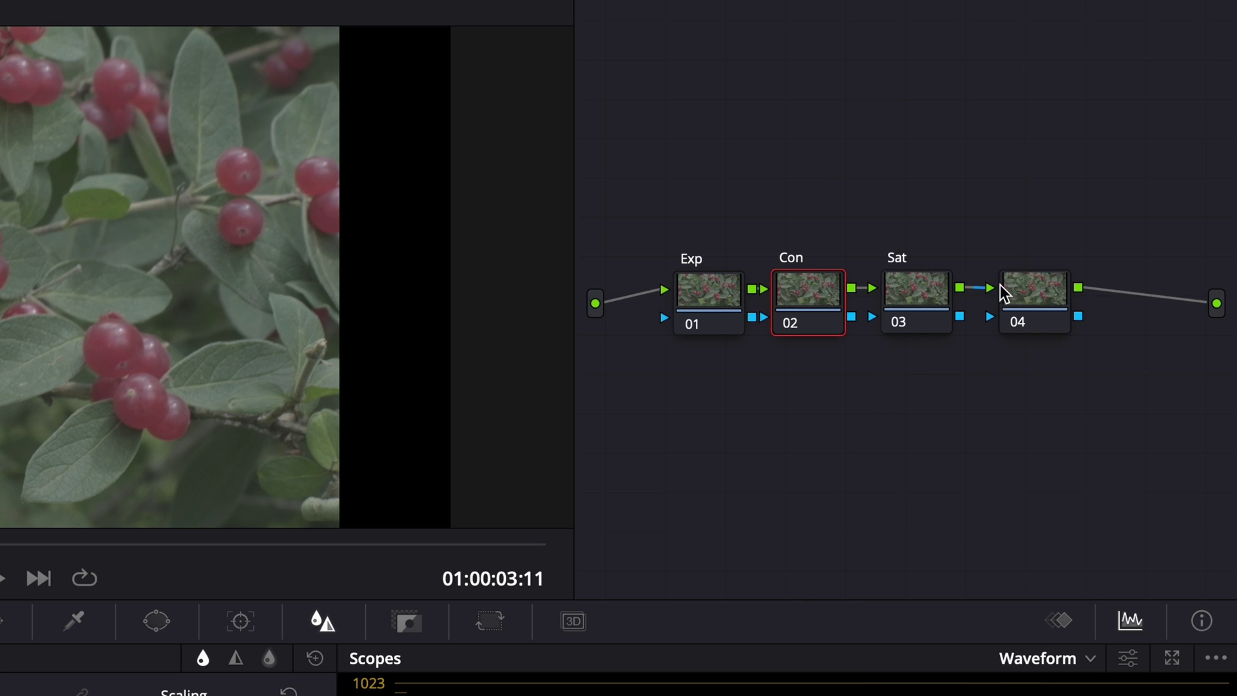
{"action": "left_click", "coordinate": [1003, 294]}
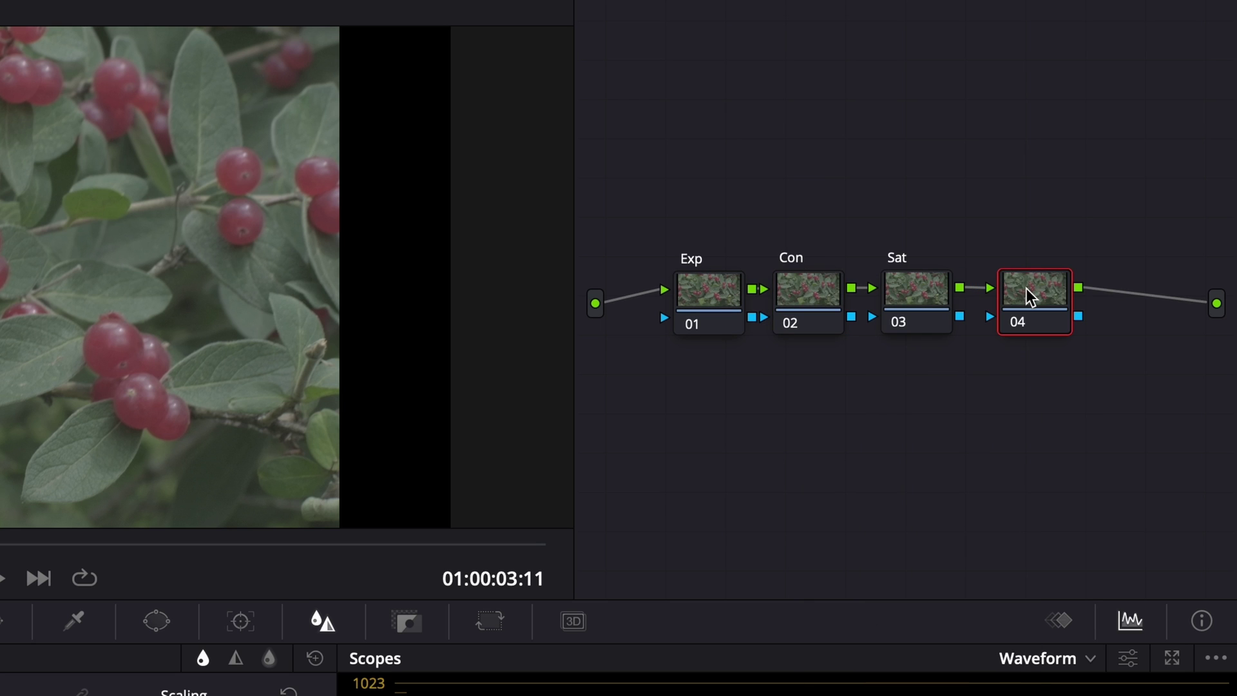
{"action": "right_click", "coordinate": [1027, 291]}
{"action": "left_click", "coordinate": [1058, 332]}
{"action": "type", "text": "Pl"}
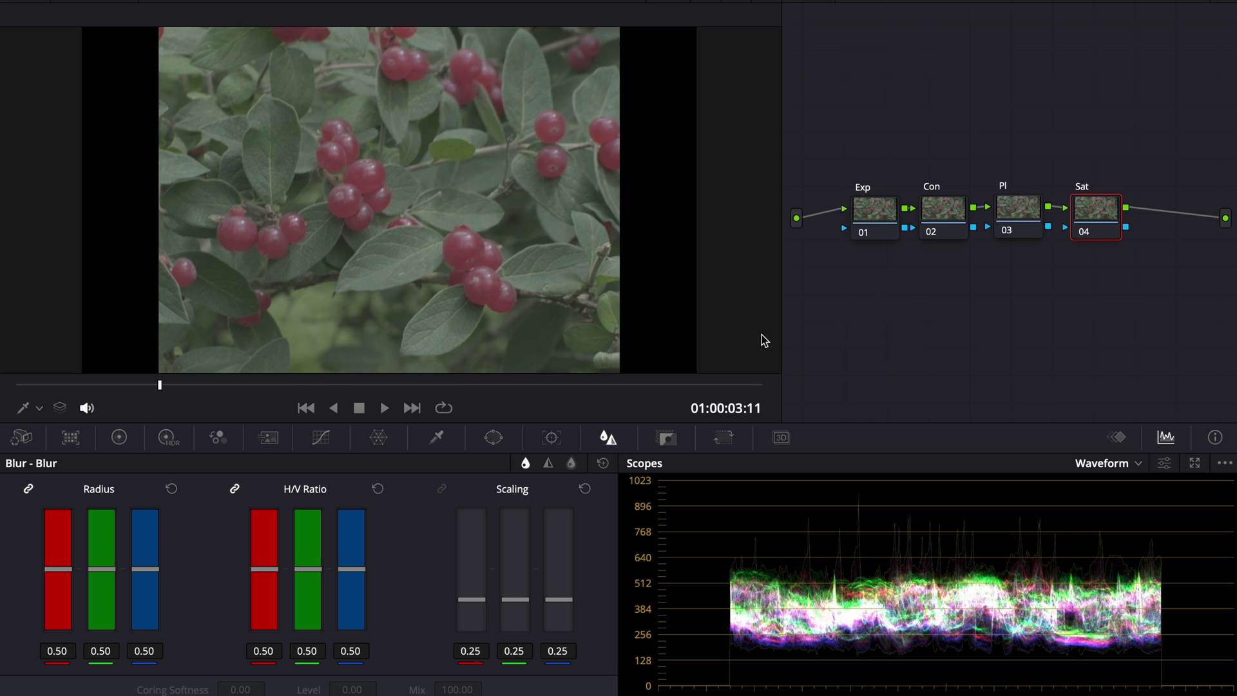
Step: Delete all nodes, add a fresh one, and apply the saved still's Exp, Con, Pl, Sat grade
{"action": "key", "text": "ctrl+a"}
{"action": "key", "text": "Delete"}
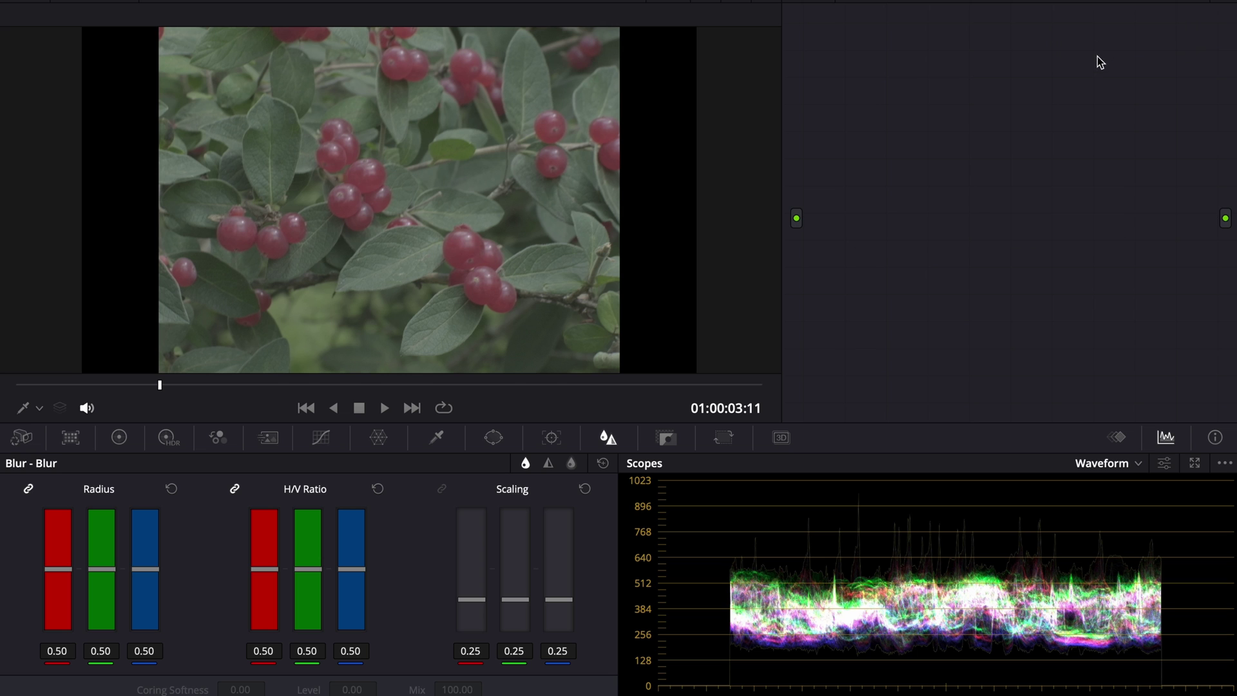
{"action": "key", "text": "alt+s"}
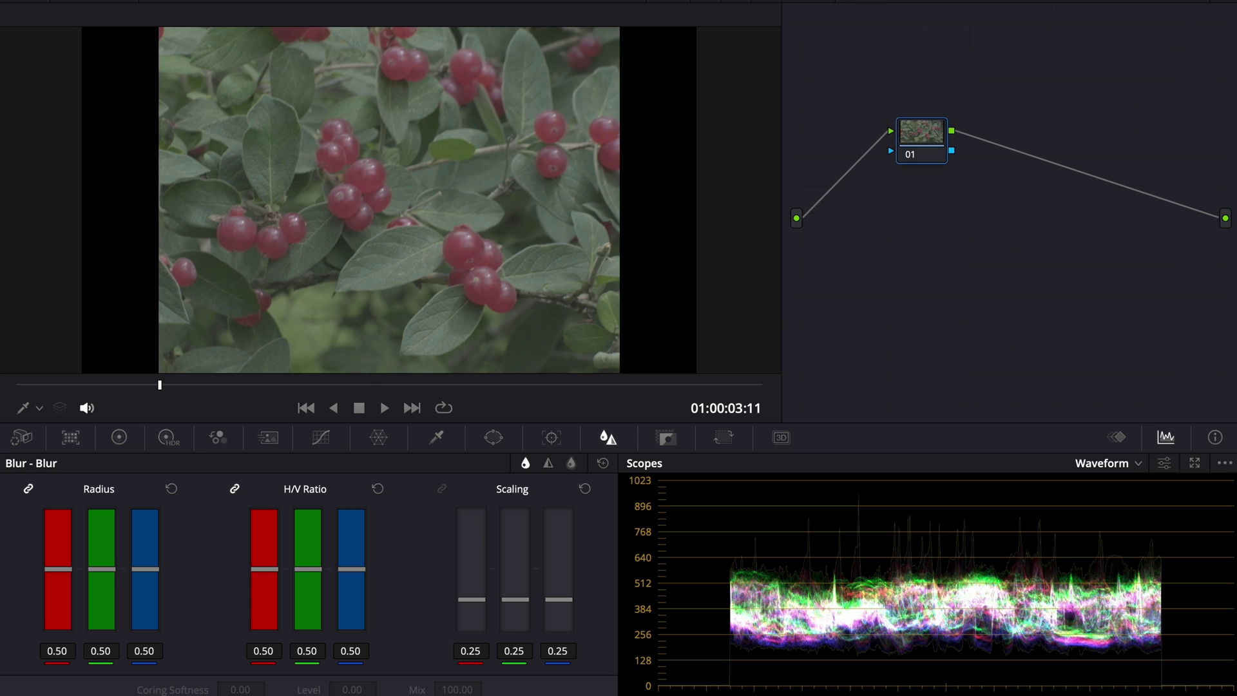
{"action": "middle_click", "coordinate": [184, 38]}
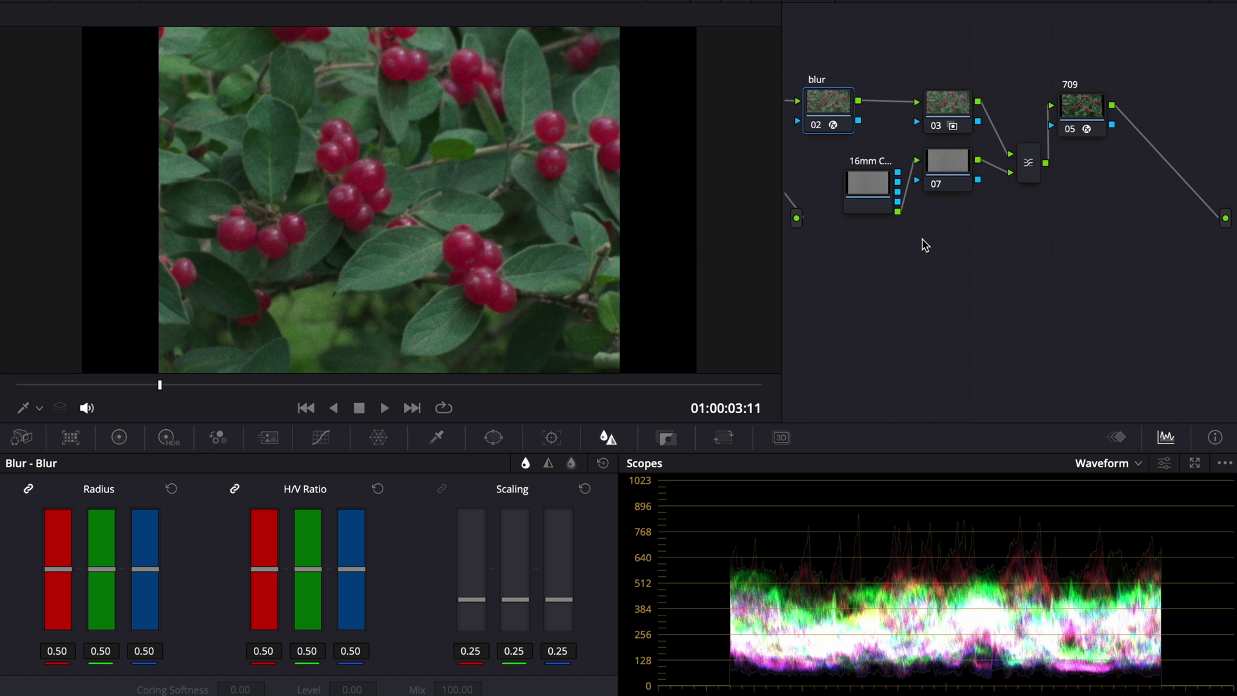
{"action": "left_click", "coordinate": [880, 189]}
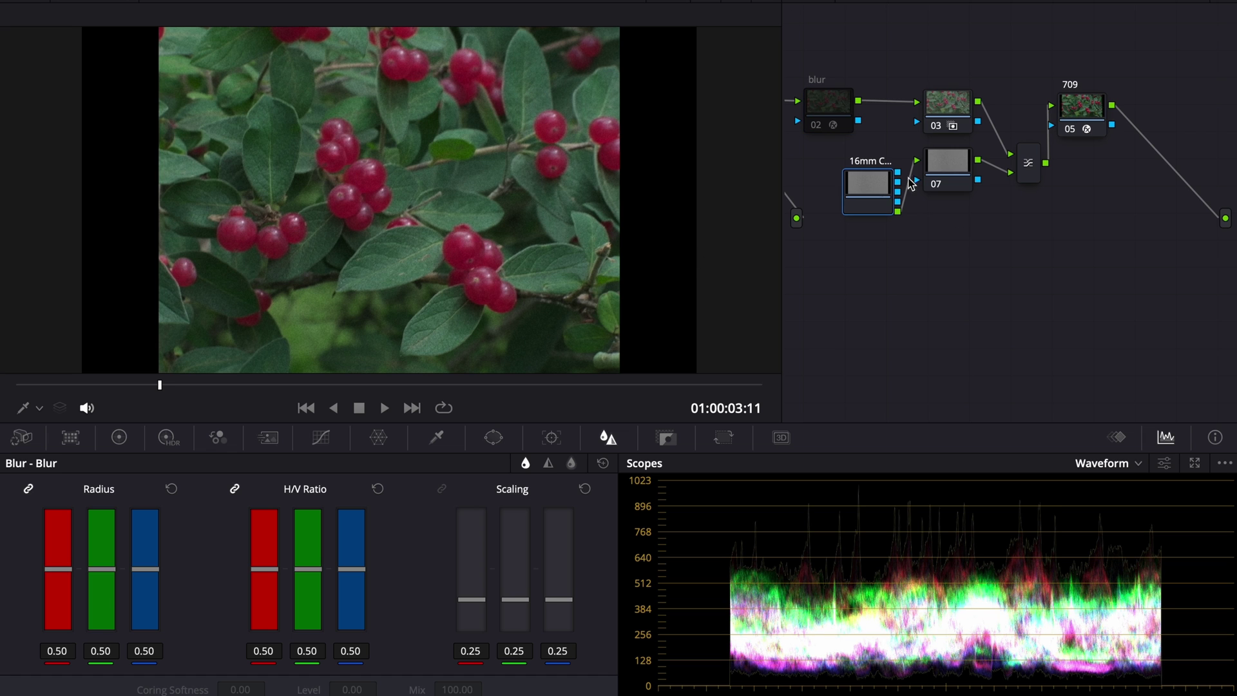
{"action": "left_click", "coordinate": [951, 162]}
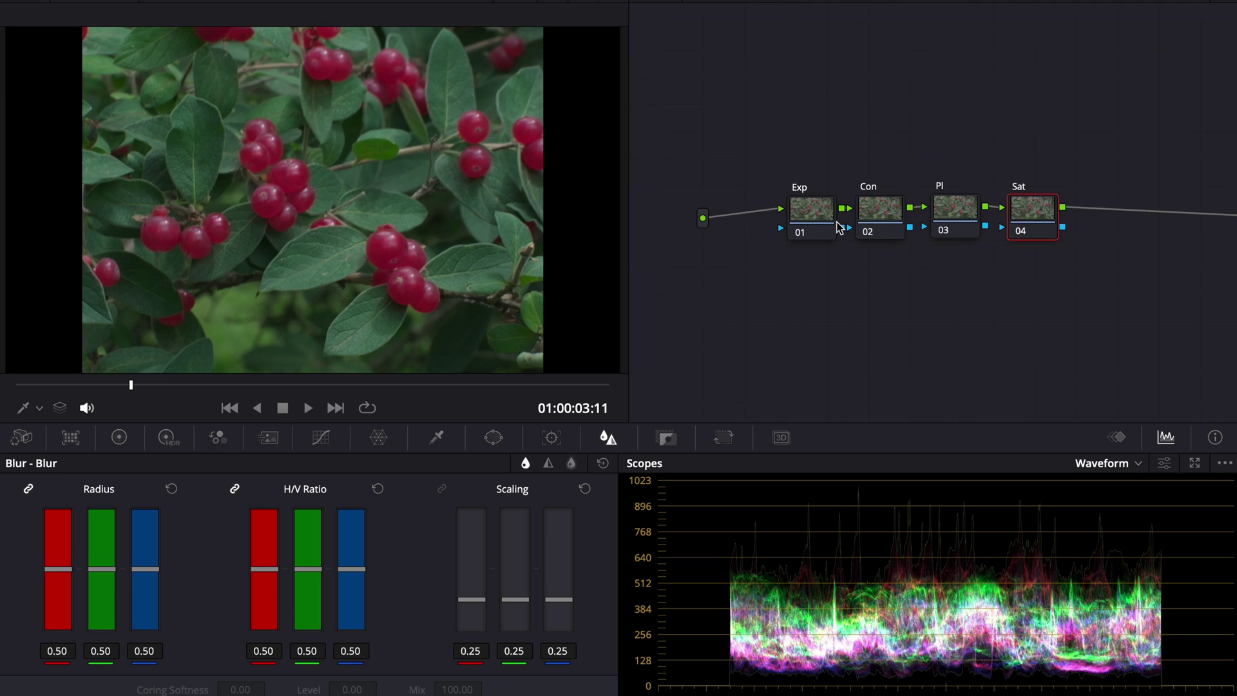
Step: Set the Exp node's HDR color space to Rec.2020 and raise Global exposure to 0.14
{"action": "left_click", "coordinate": [813, 211]}
{"action": "left_click", "coordinate": [169, 437]}
{"action": "left_click", "coordinate": [602, 463]}
{"action": "mouse_move", "coordinate": [673, 612]}
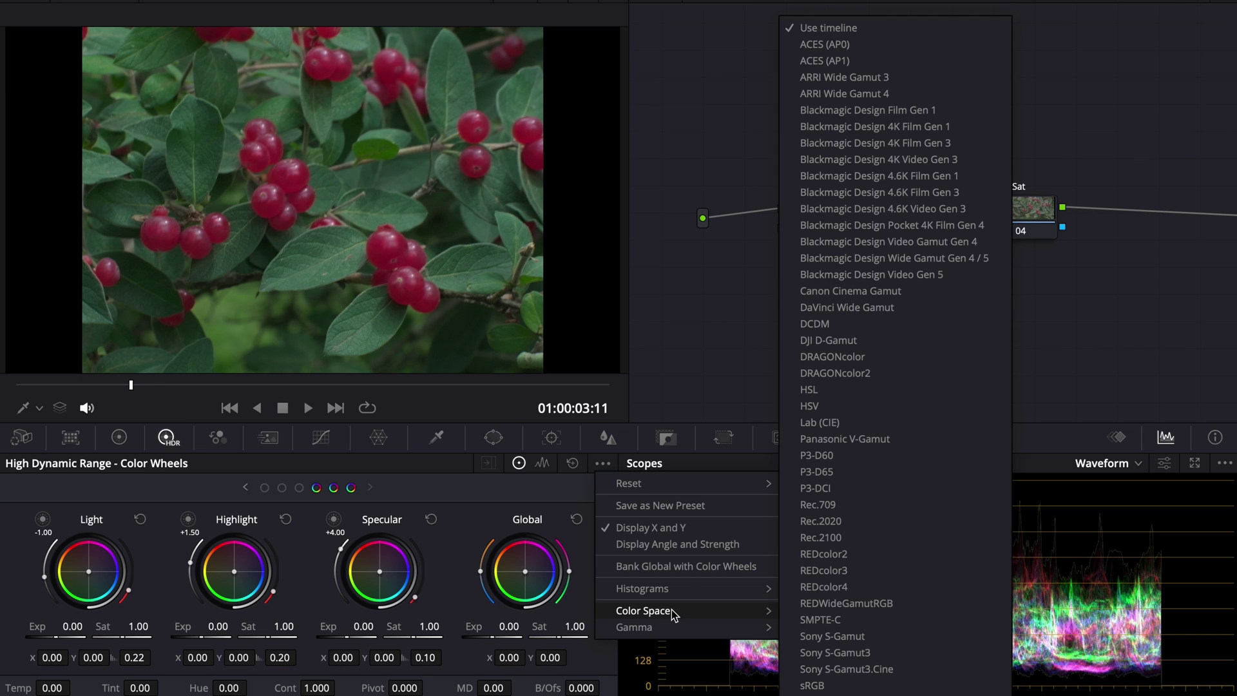
{"action": "left_click", "coordinate": [835, 520]}
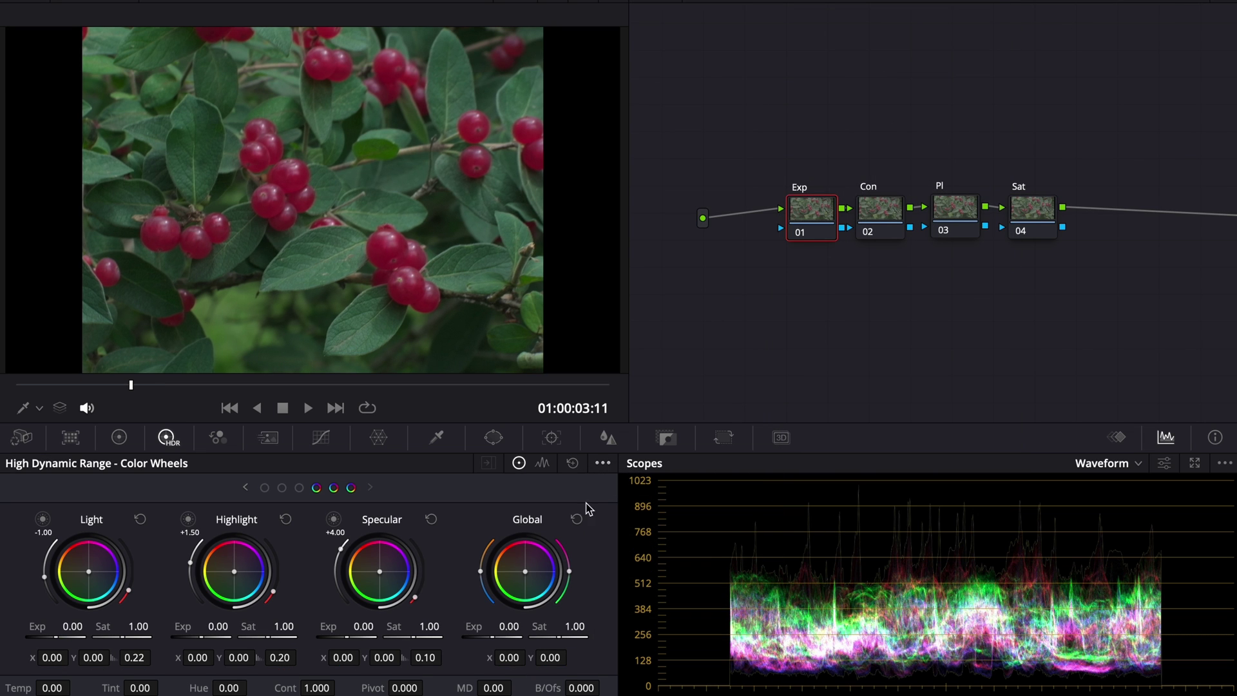
{"action": "mouse_move", "coordinate": [509, 626]}
{"action": "left_mouse_down"}
{"action": "mouse_move", "coordinate": [526, 626]}
{"action": "mouse_move", "coordinate": [515, 626]}
{"action": "left_mouse_up"}
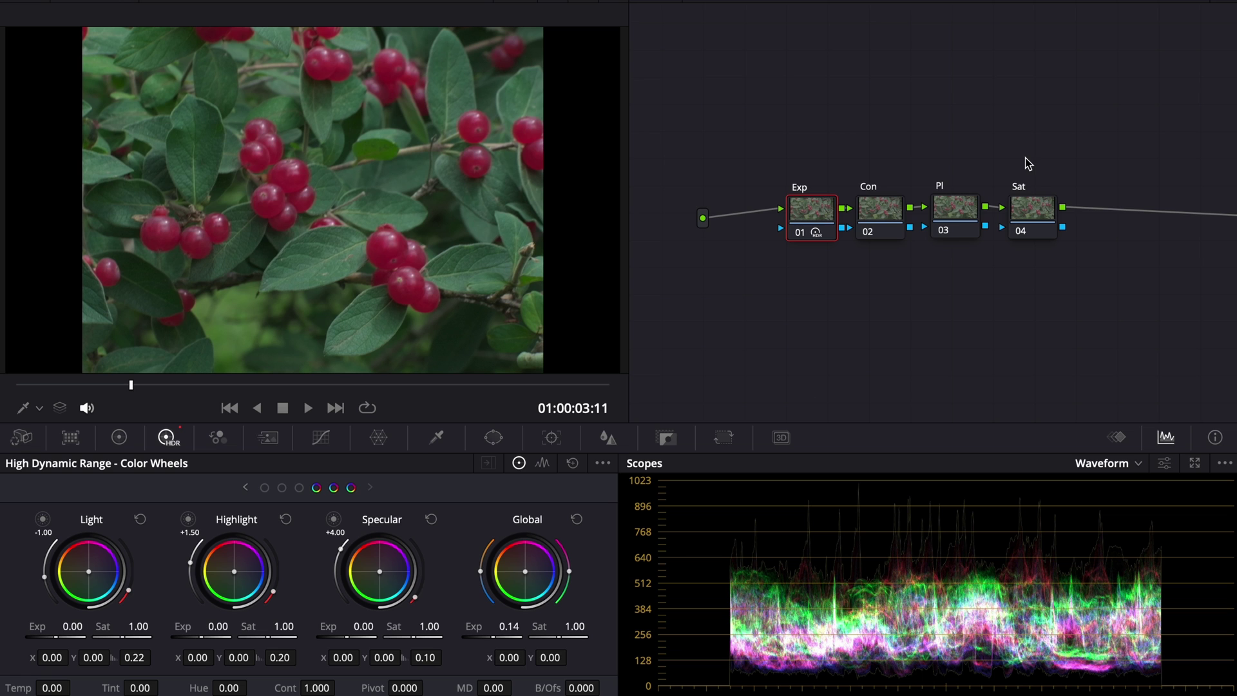
{"action": "left_click", "coordinate": [880, 209]}
Step: Build a custom luma S-curve on the Con node, deepening shadows and lifting highlights, comparing with Ctrl+D
{"action": "left_click", "coordinate": [321, 438]}
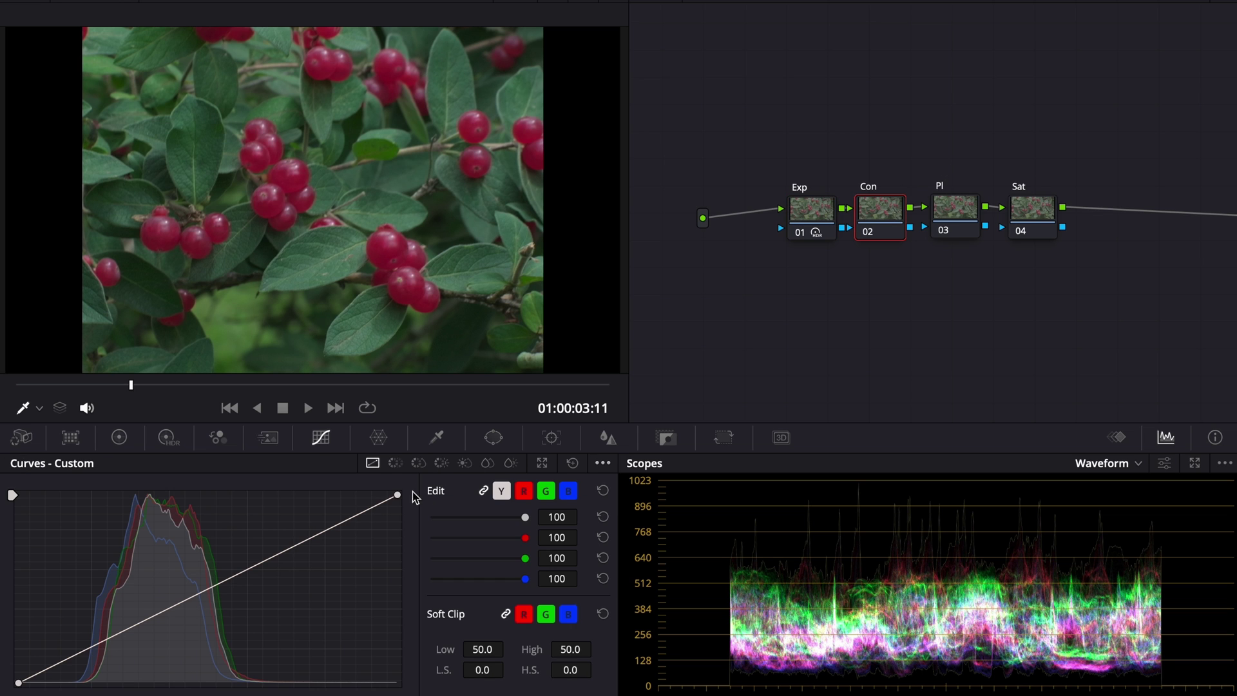
{"action": "left_click", "coordinate": [601, 464]}
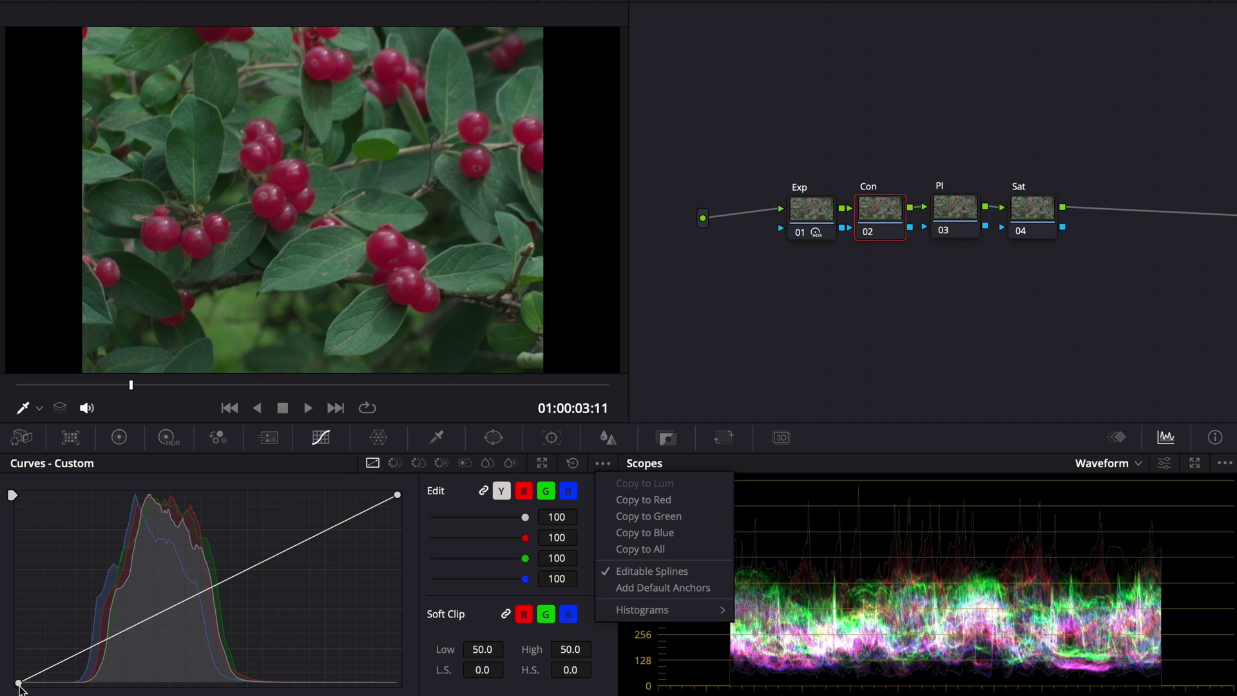
{"action": "left_click", "coordinate": [20, 684]}
{"action": "left_click", "coordinate": [144, 619]}
{"action": "left_click", "coordinate": [602, 464]}
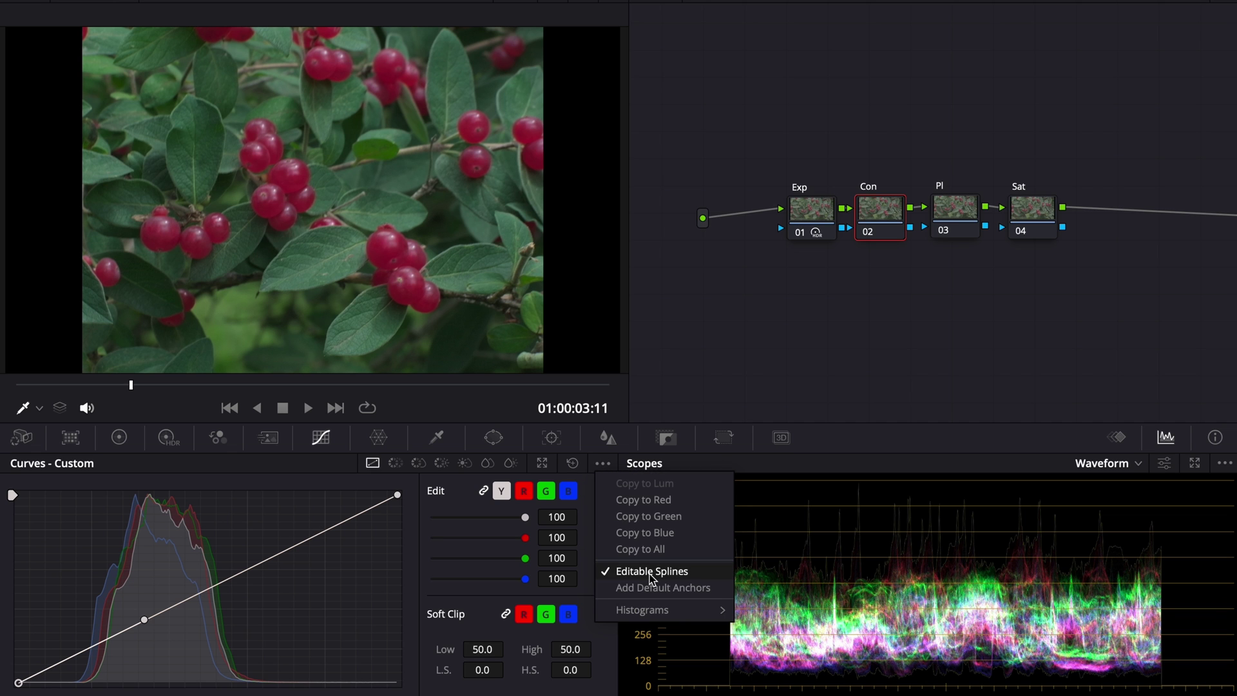
{"action": "left_click", "coordinate": [146, 623]}
{"action": "left_click_drag", "start_coordinate": [143, 622], "coordinate": [256, 532]}
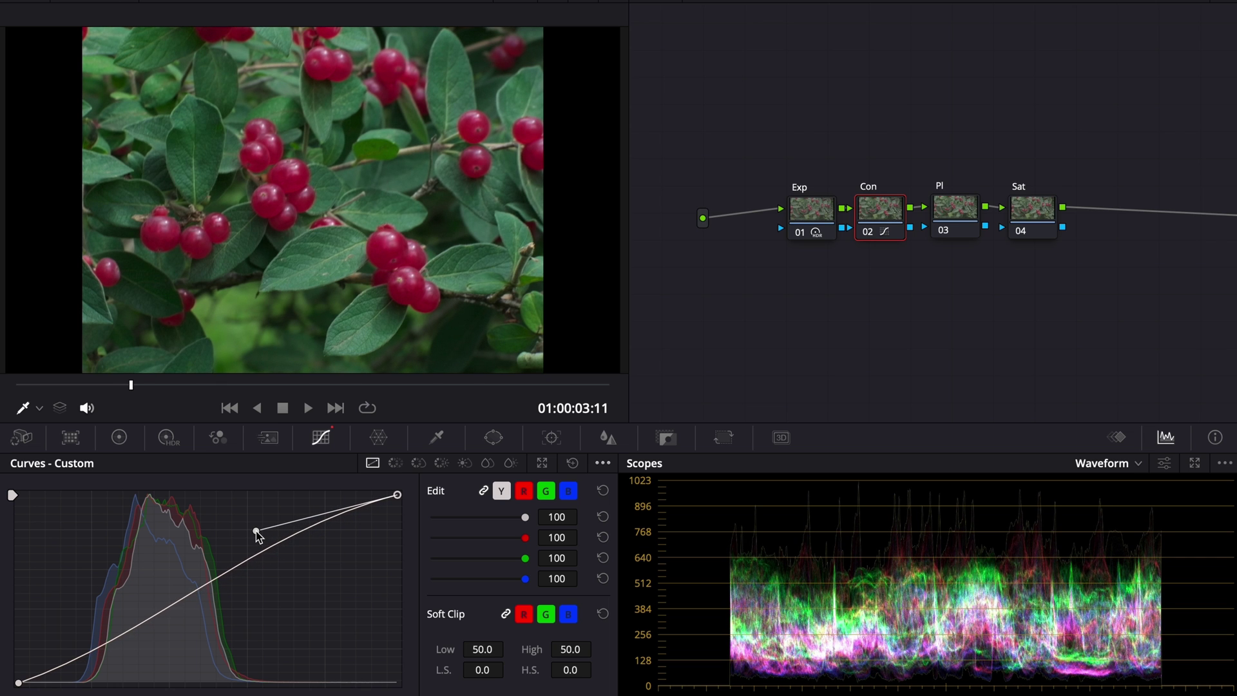
{"action": "key", "text": "ctrl+d"}
{"action": "key", "text": "ctrl+d"}
{"action": "key", "text": "ctrl+d"}
{"action": "key", "text": "ctrl+d"}
{"action": "key", "text": "ctrl+d"}
{"action": "key", "text": "ctrl+d"}
{"action": "key", "text": "ctrl+d"}
{"action": "key", "text": "ctrl+d"}
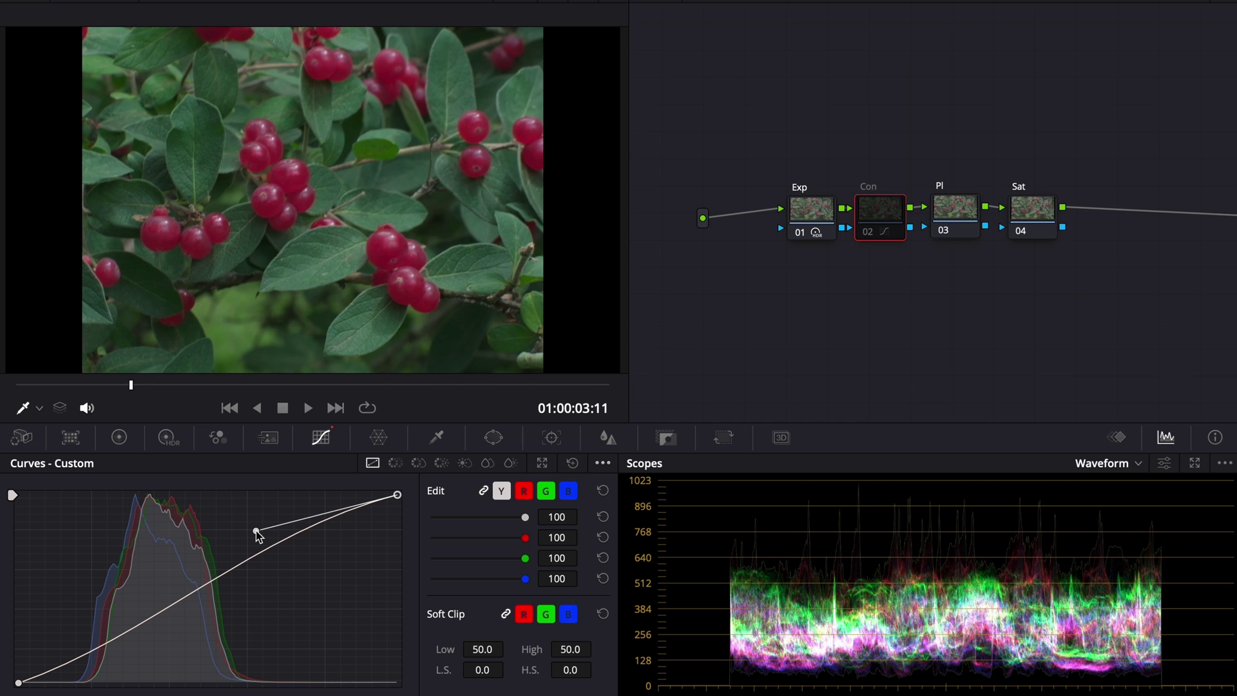
{"action": "left_click_drag", "start_coordinate": [257, 532], "coordinate": [251, 529]}
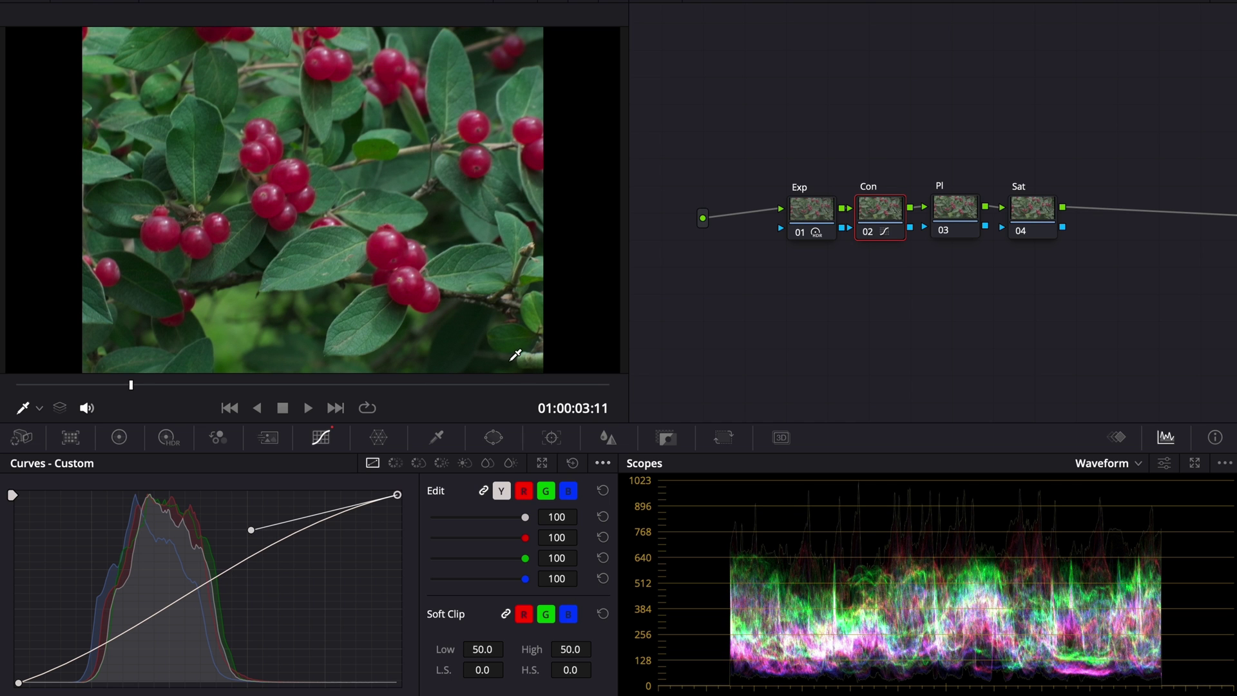
{"action": "left_click_drag", "start_coordinate": [813, 222], "coordinate": [772, 215]}
Step: Select the Pl node and show its primary color wheels with the Waveform scope
{"action": "left_click", "coordinate": [963, 229]}
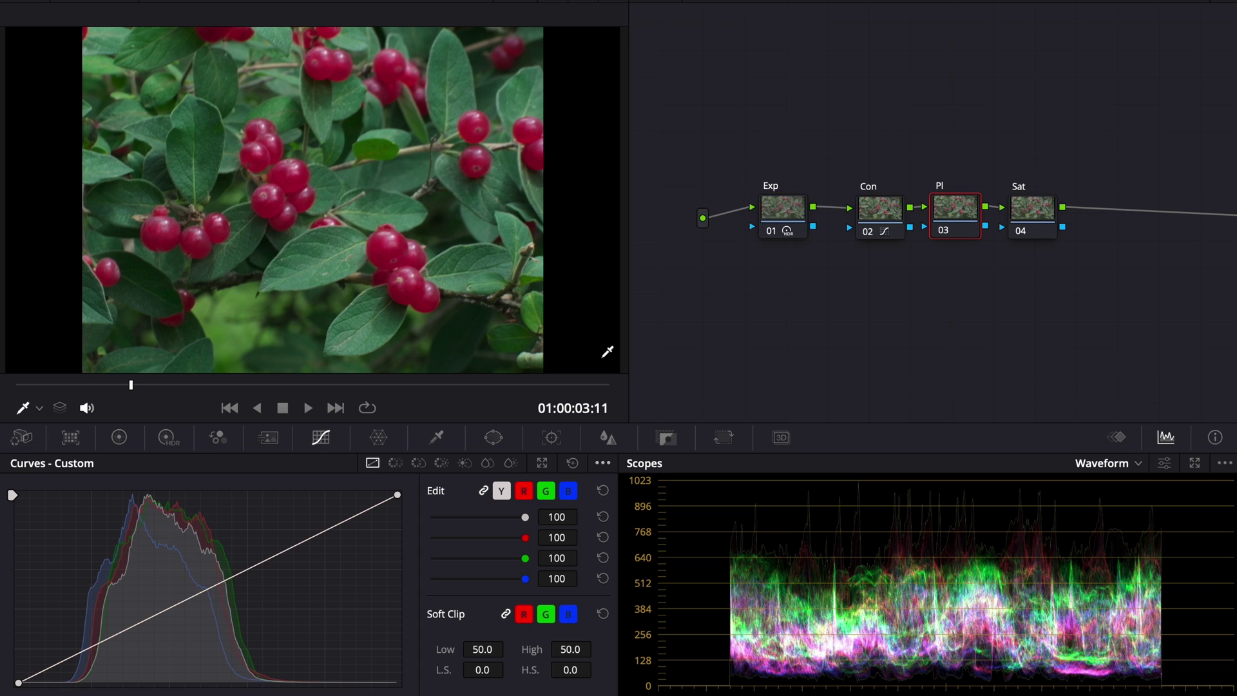
{"action": "left_click", "coordinate": [122, 437]}
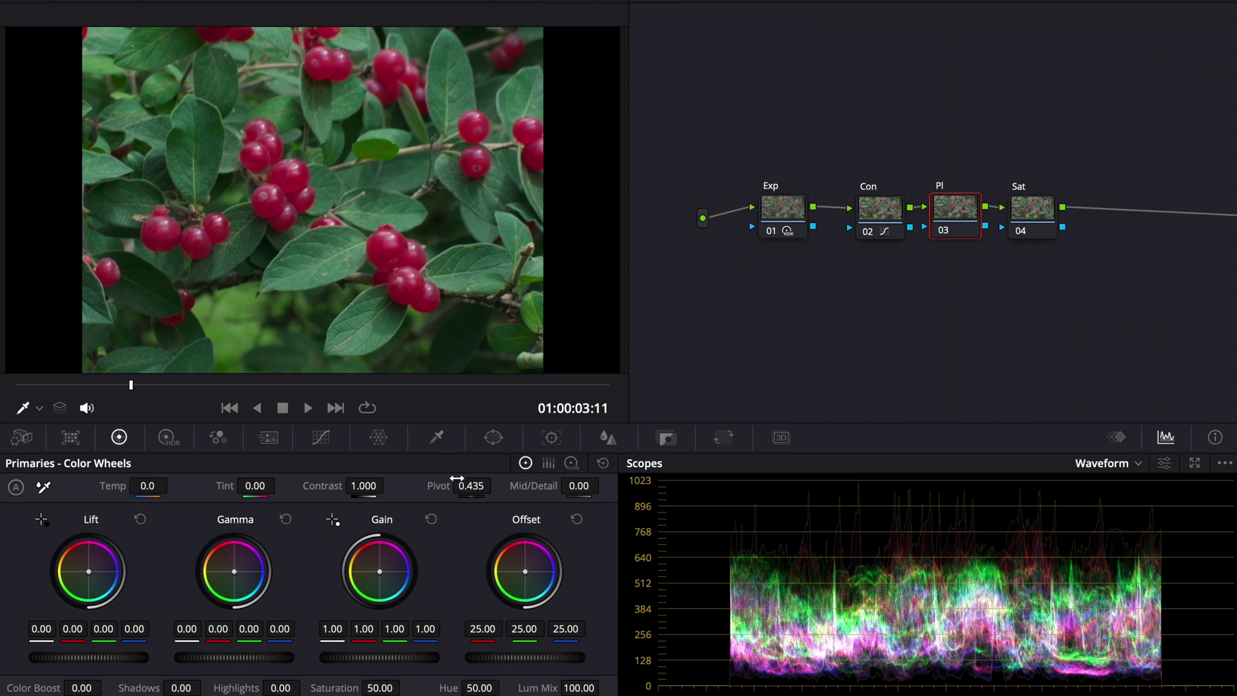
{"action": "left_click", "coordinate": [1124, 467]}
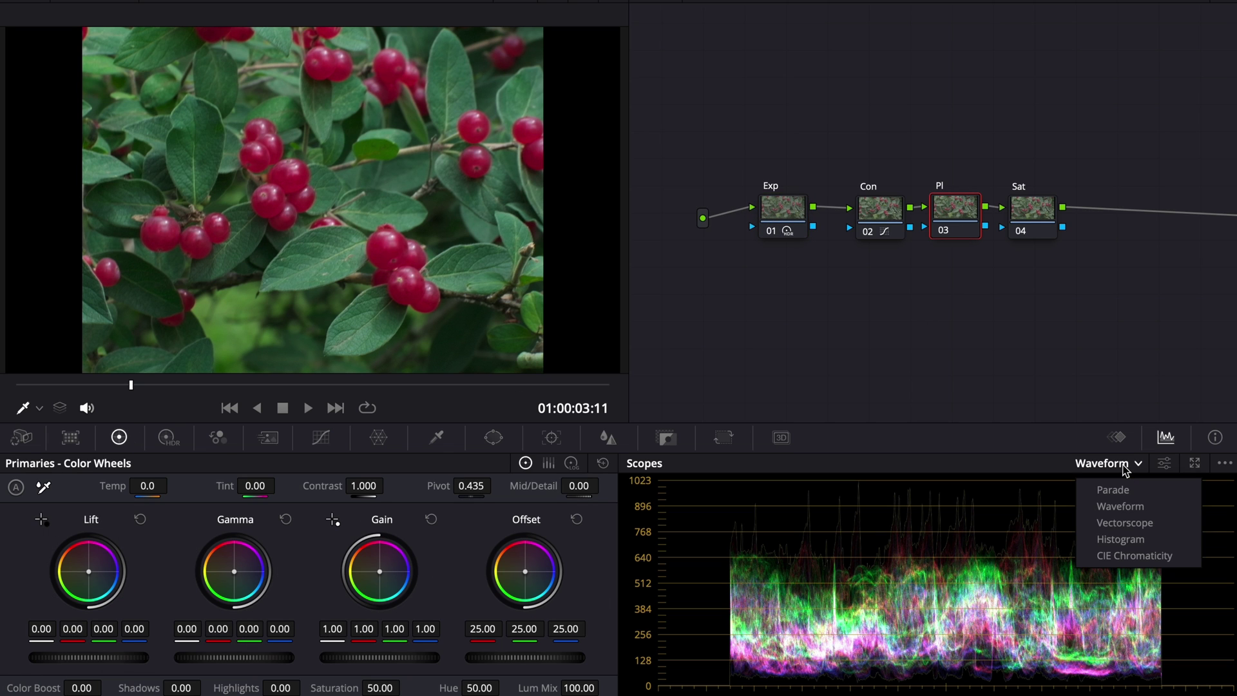
{"action": "left_click", "coordinate": [980, 377]}
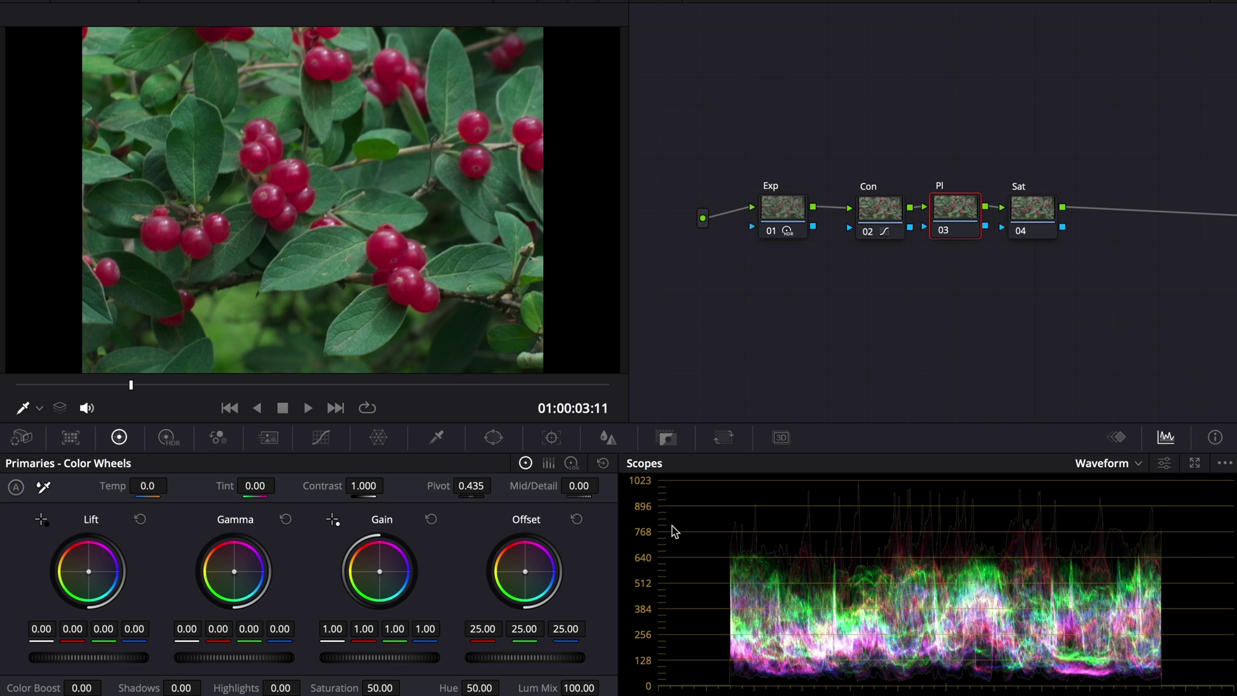
{"action": "left_click", "coordinate": [548, 463]}
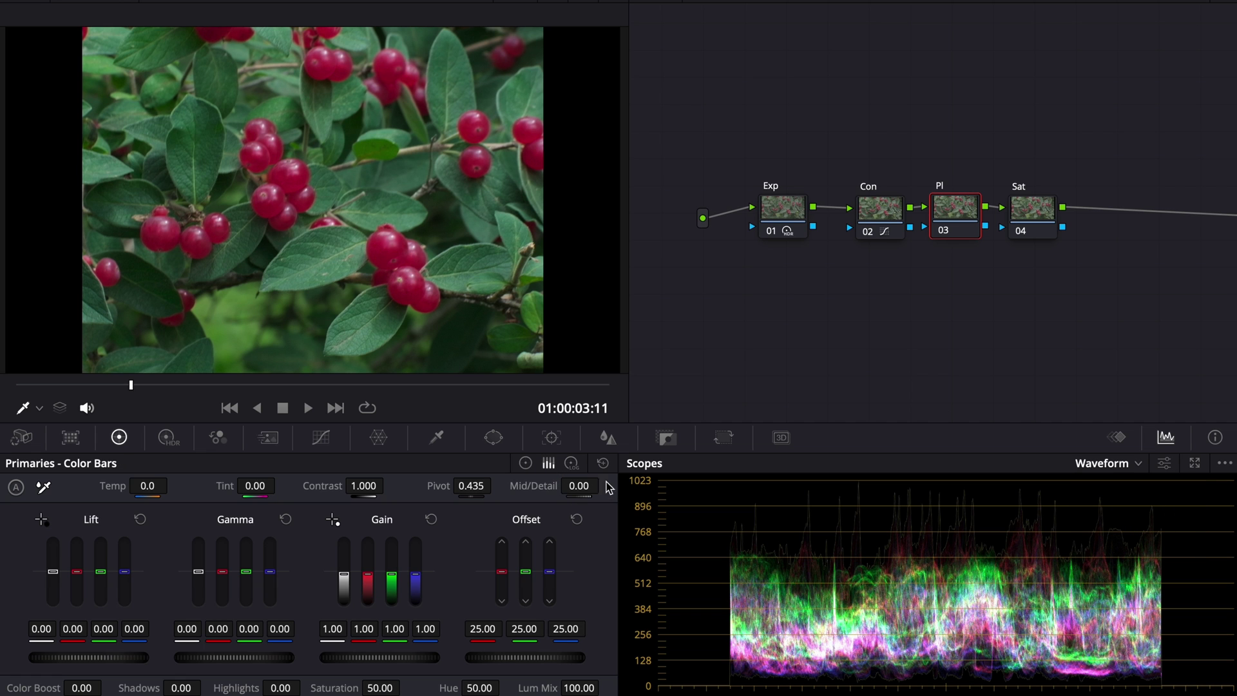
{"action": "left_click", "coordinate": [525, 463]}
Step: Tint the offset toward magenta and set gain to 1.00/1.08/0.97/1.07, nudging lift and gamma slightly
{"action": "left_click_drag", "start_coordinate": [557, 588], "coordinate": [543, 620]}
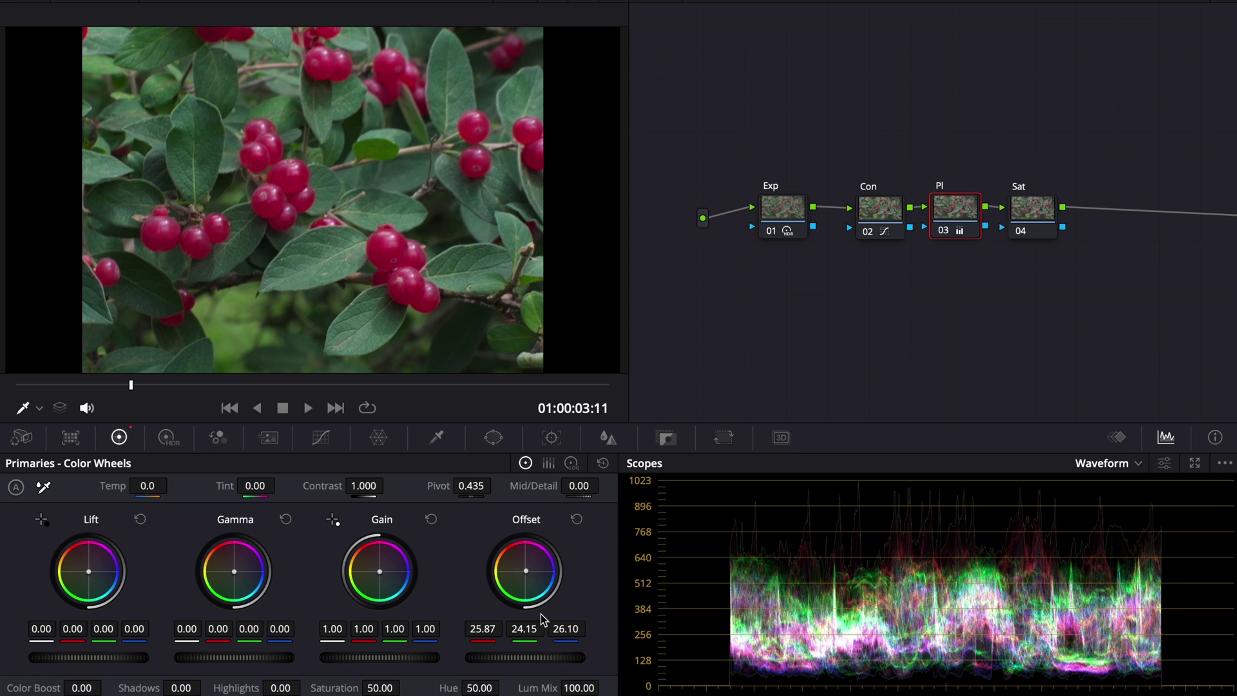
{"action": "left_click_drag", "start_coordinate": [389, 587], "coordinate": [396, 578]}
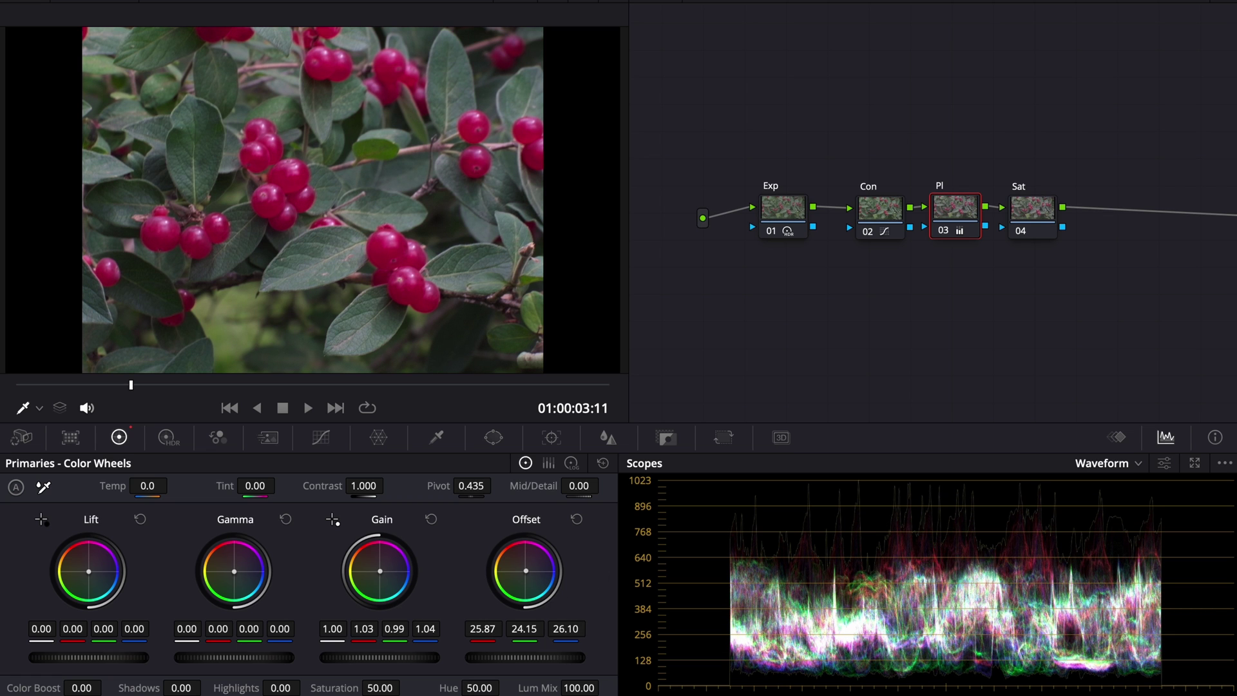
{"action": "left_click_drag", "start_coordinate": [395, 578], "coordinate": [397, 577]}
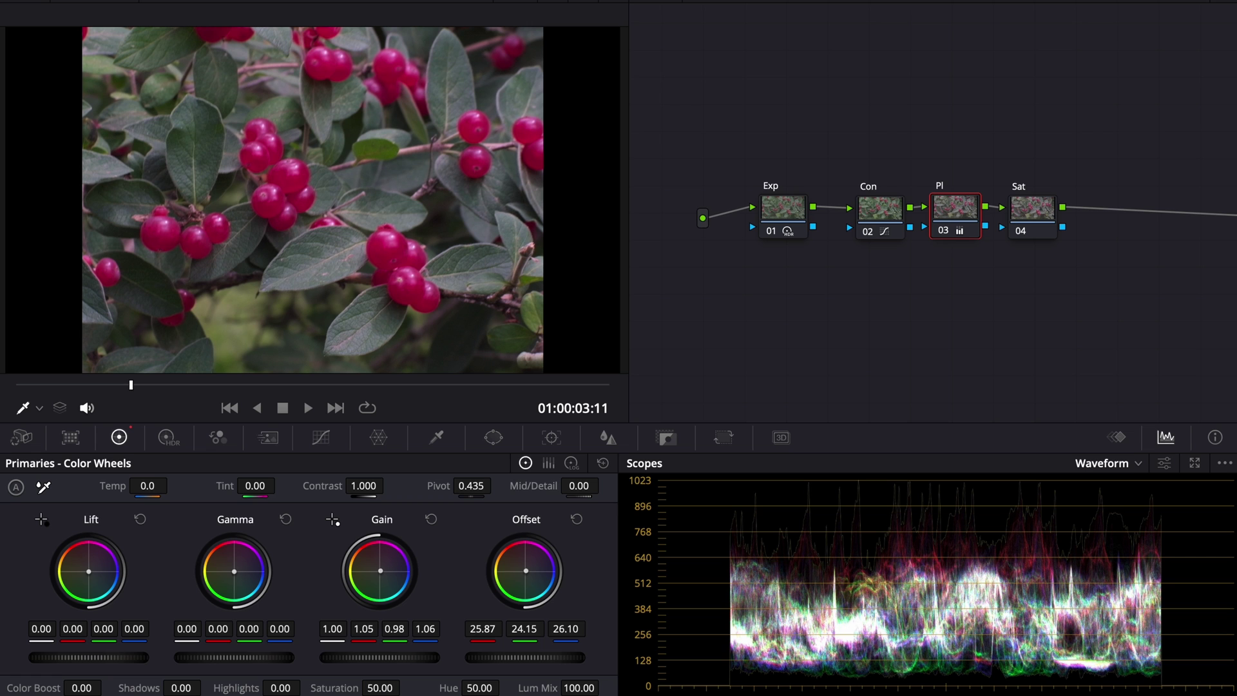
{"action": "left_click_drag", "start_coordinate": [89, 572], "coordinate": [90, 573]}
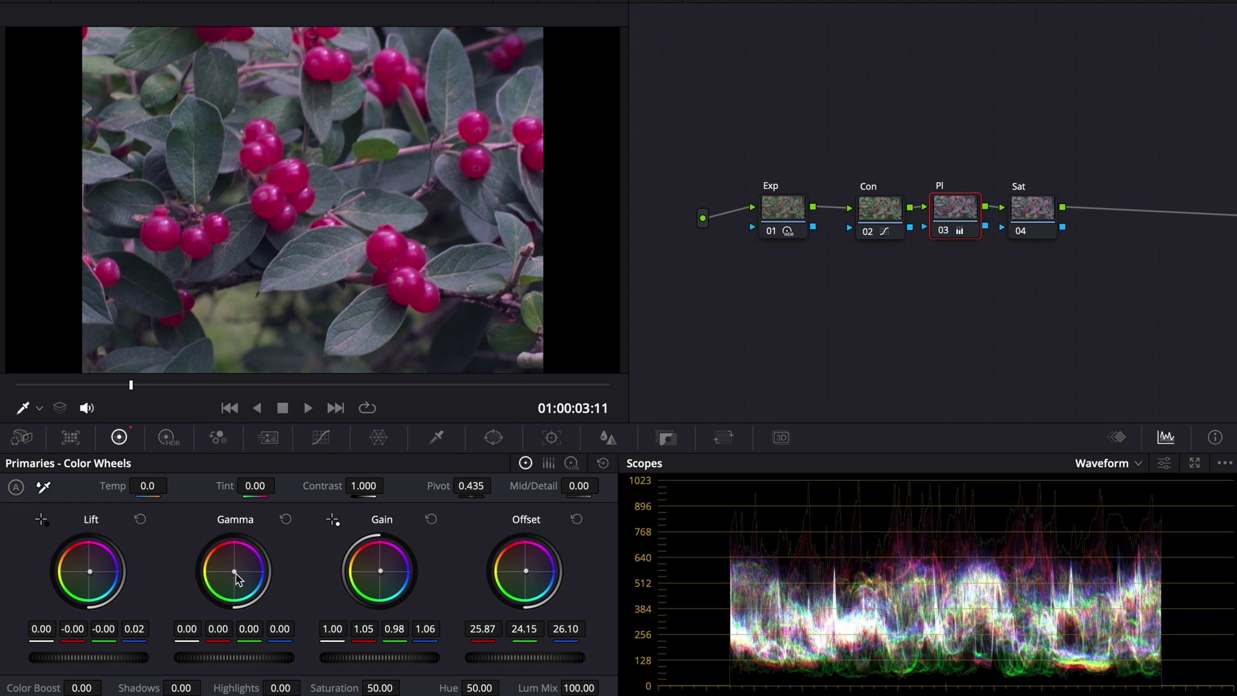
{"action": "left_click_drag", "start_coordinate": [234, 571], "coordinate": [232, 574]}
Step: Refine the midtone balance while toggling the Pl node on and off to compare
{"action": "key", "text": "ctrl+d"}
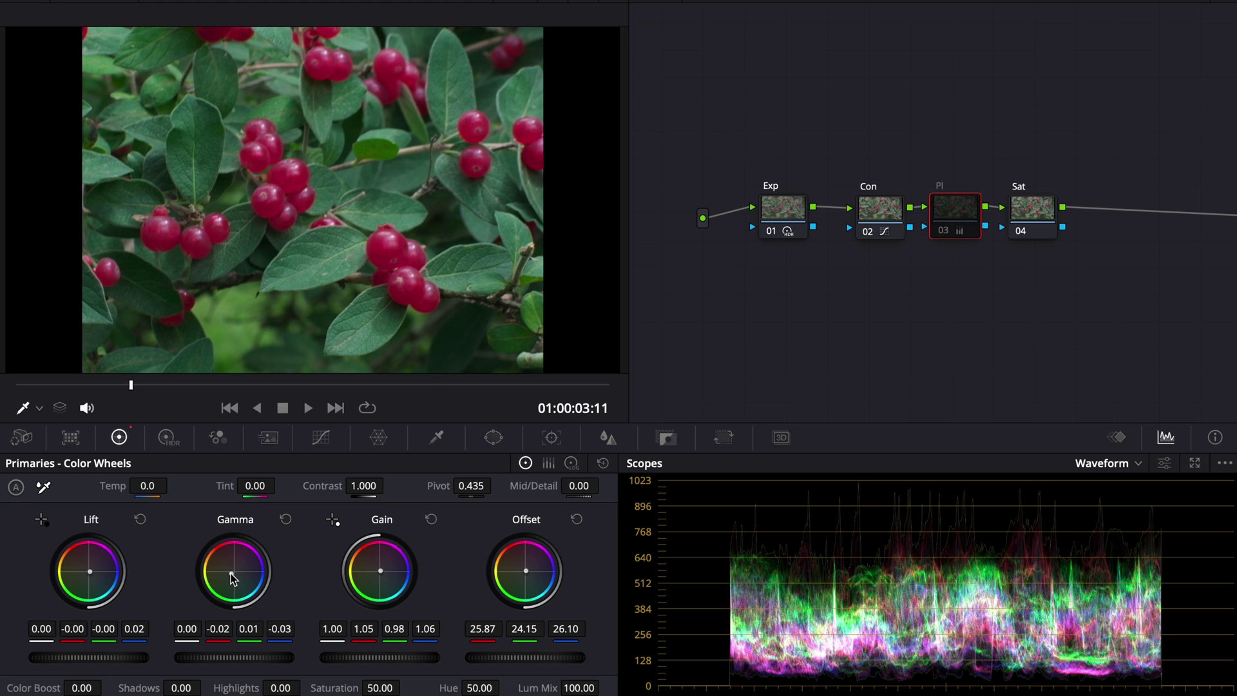
{"action": "key", "text": "ctrl+d"}
{"action": "key", "text": "ctrl+d"}
{"action": "key", "text": "ctrl+d"}
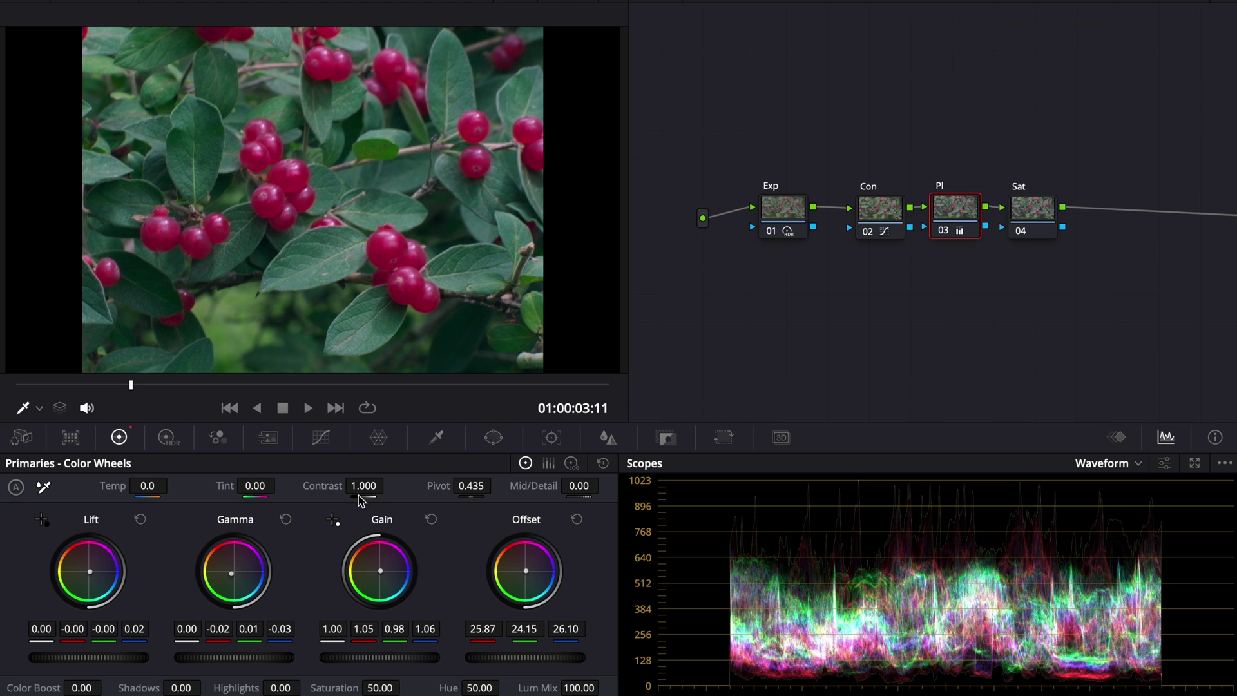
{"action": "left_click_drag", "start_coordinate": [234, 574], "coordinate": [229, 577]}
{"action": "key", "text": "ctrl+d"}
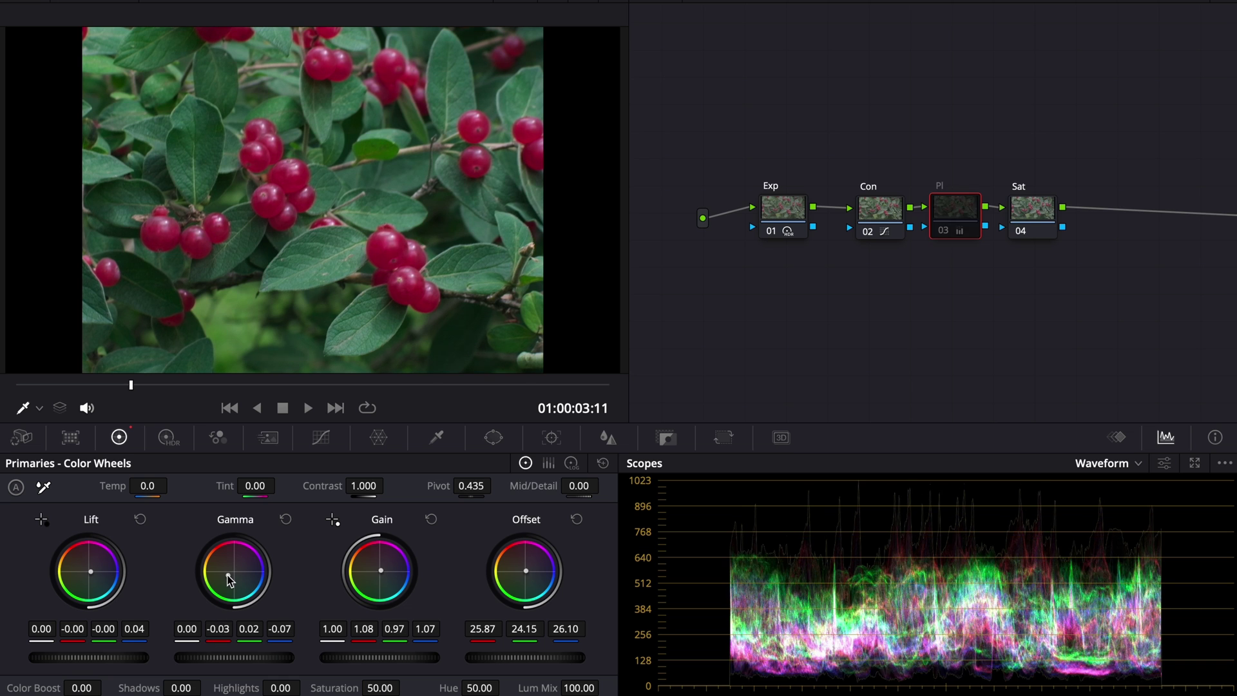
{"action": "key", "text": "ctrl+d"}
{"action": "key", "text": "ctrl+d"}
{"action": "key", "text": "ctrl+d"}
{"action": "key", "text": "ctrl+d"}
{"action": "key", "text": "ctrl+d"}
{"action": "key", "text": "ctrl+d"}
{"action": "key", "text": "ctrl+d"}
{"action": "key", "text": "ctrl+d"}
{"action": "key", "text": "ctrl+d"}
{"action": "key", "text": "ctrl+d"}
{"action": "key", "text": "ctrl+d"}
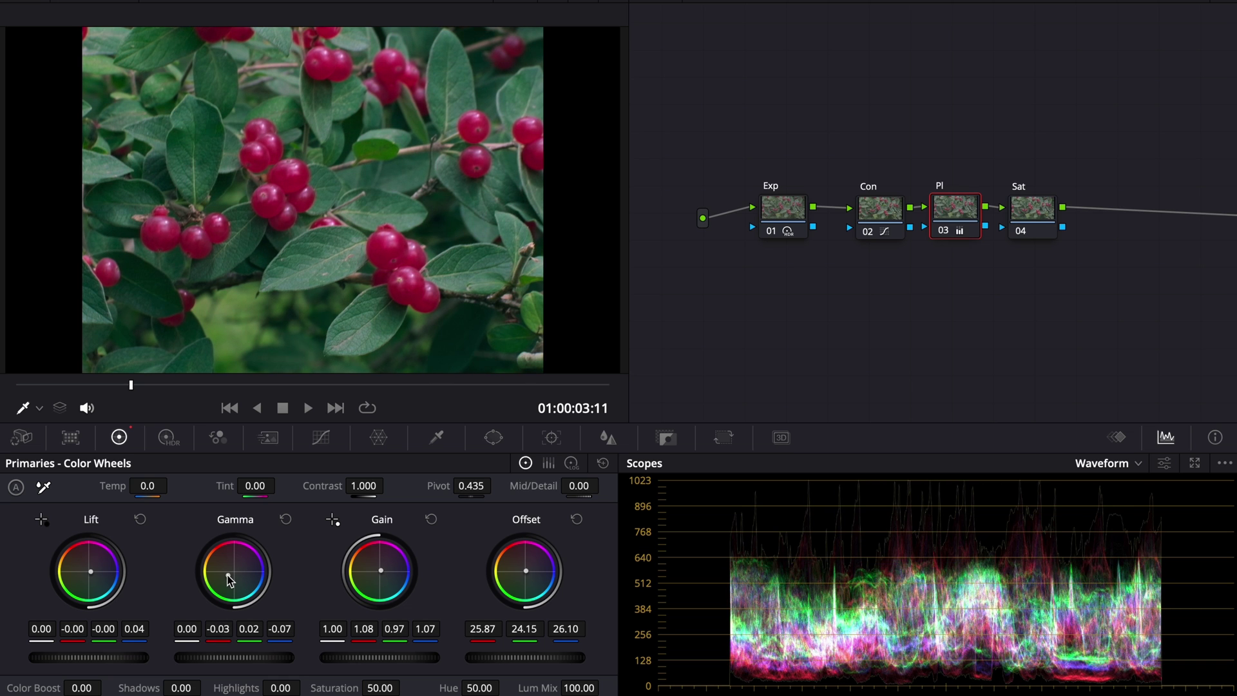
{"action": "key", "text": "ctrl+d"}
{"action": "key", "text": "ctrl+d"}
{"action": "key", "text": "ctrl+d"}
{"action": "key", "text": "ctrl+d"}
Step: Check the Sat node's Channels and Color Space options, leaving them unchanged
{"action": "right_click", "coordinate": [1025, 208]}
{"action": "mouse_move", "coordinate": [1033, 445]}
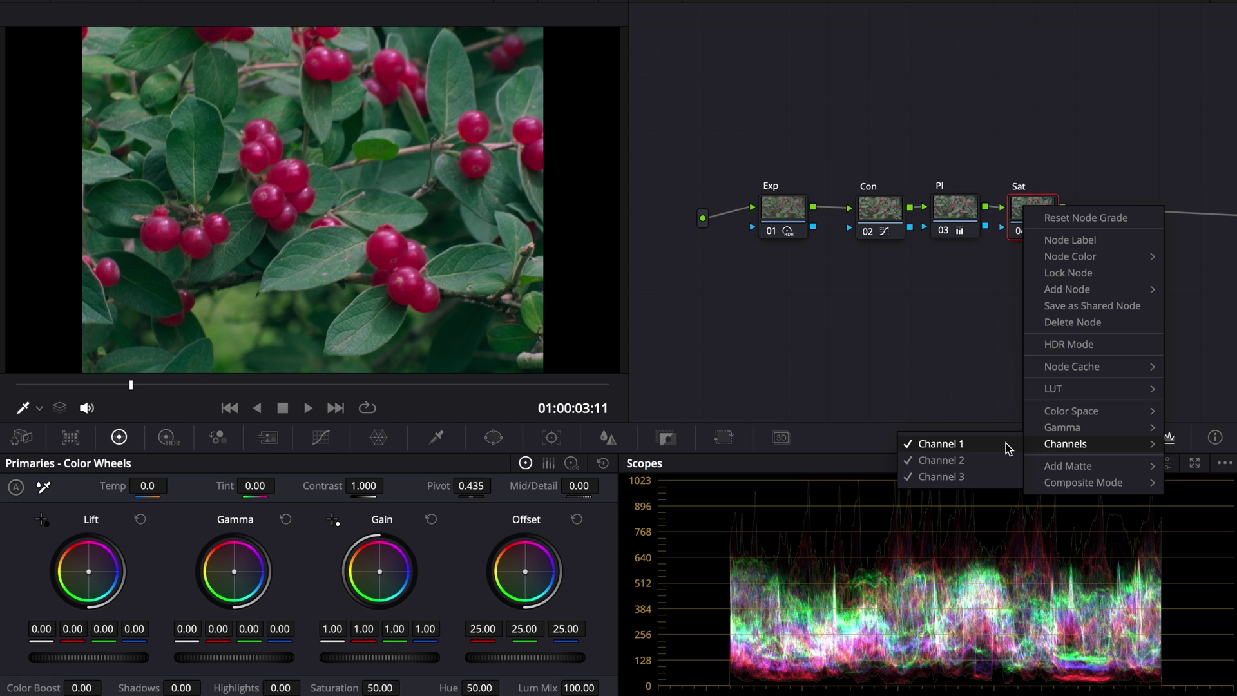
{"action": "left_click", "coordinate": [988, 472]}
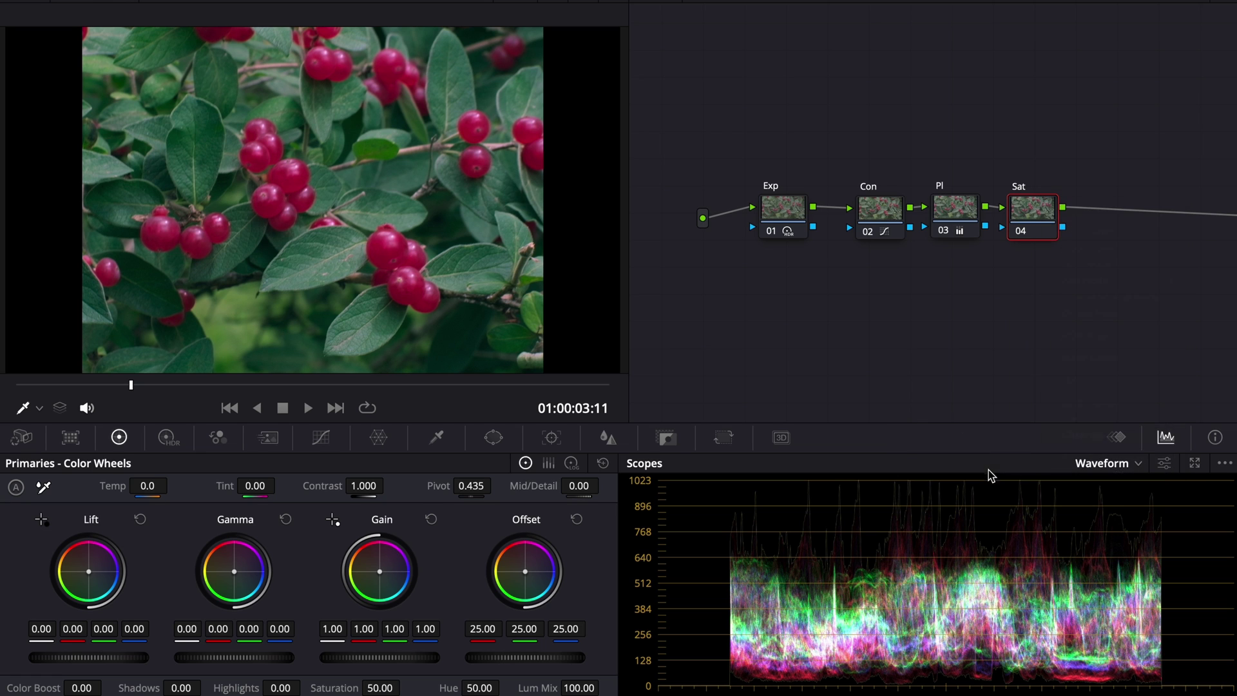
{"action": "right_click", "coordinate": [1032, 231]}
{"action": "mouse_move", "coordinate": [1082, 428]}
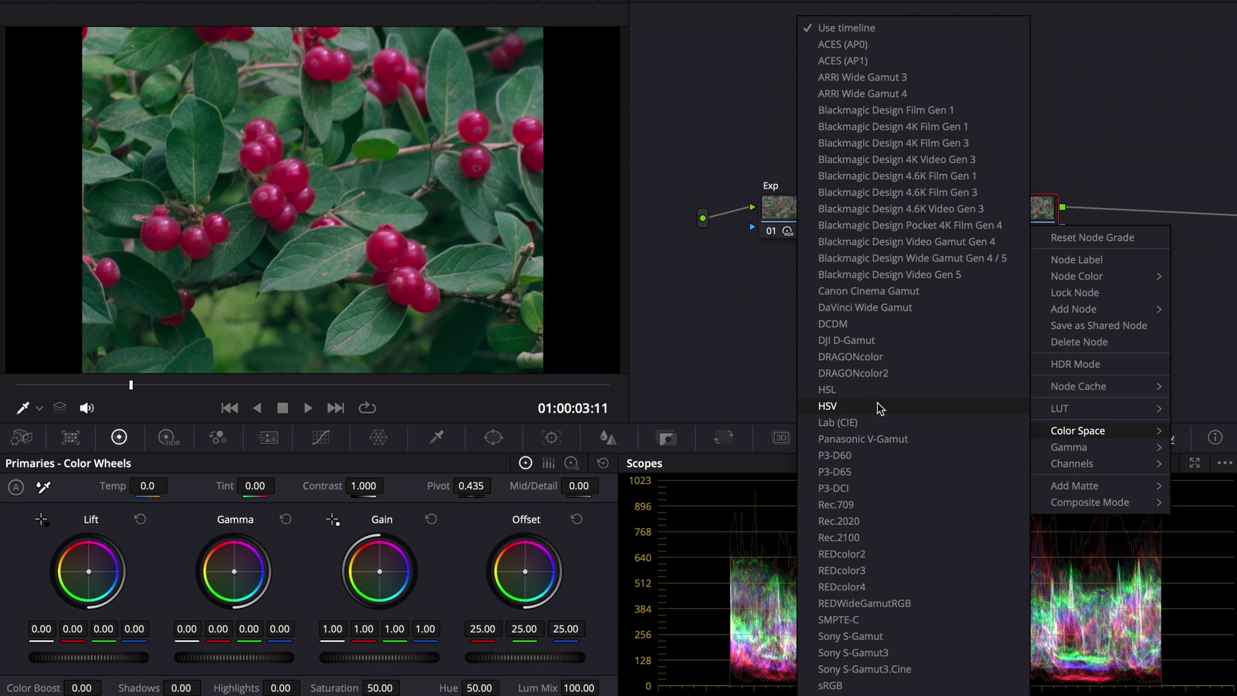
{"action": "left_click", "coordinate": [880, 408]}
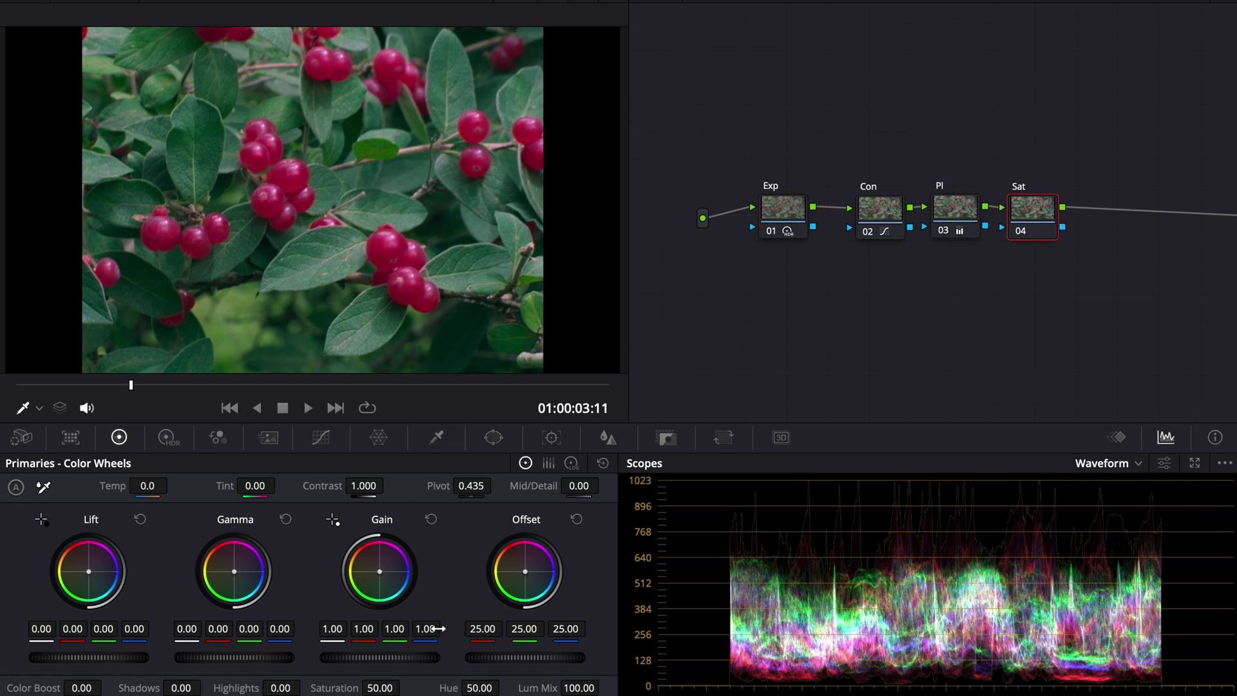
Step: Raise the Sat node's master gain to 1.25 and add a serial node after it
{"action": "left_click_drag", "start_coordinate": [379, 657], "coordinate": [351, 658]}
{"action": "double_click", "coordinate": [361, 657]}
{"action": "left_click_drag", "start_coordinate": [234, 657], "coordinate": [248, 657]}
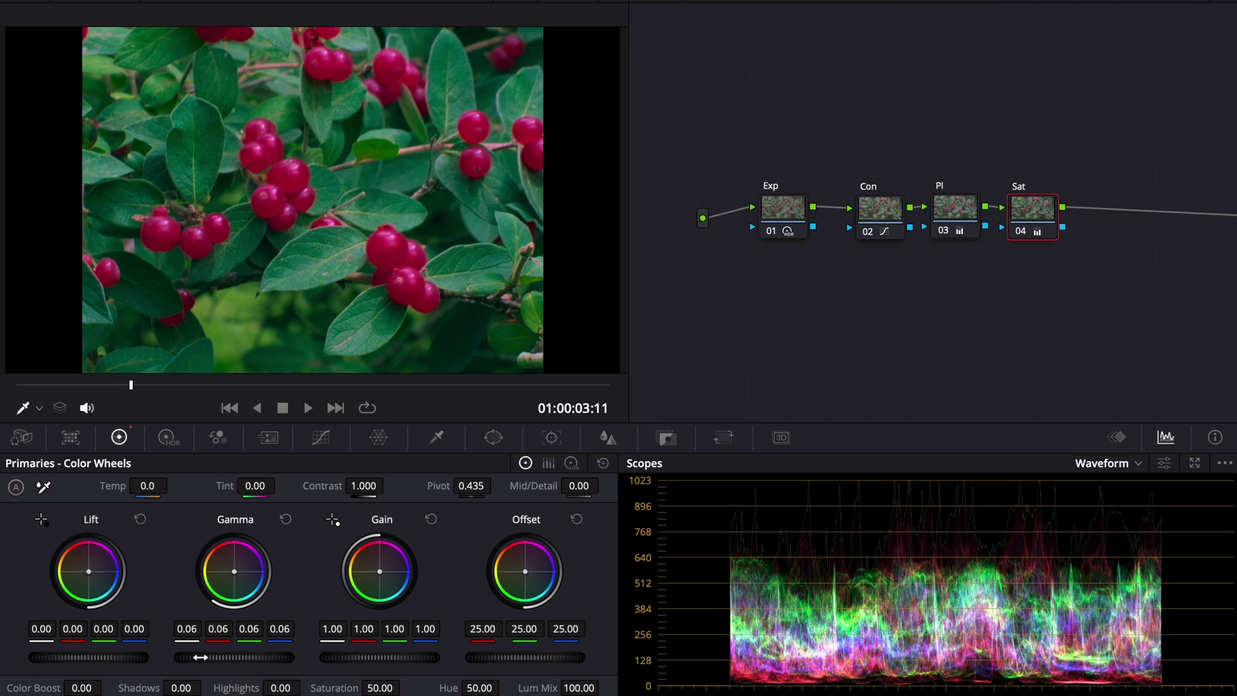
{"action": "left_click", "coordinate": [286, 520]}
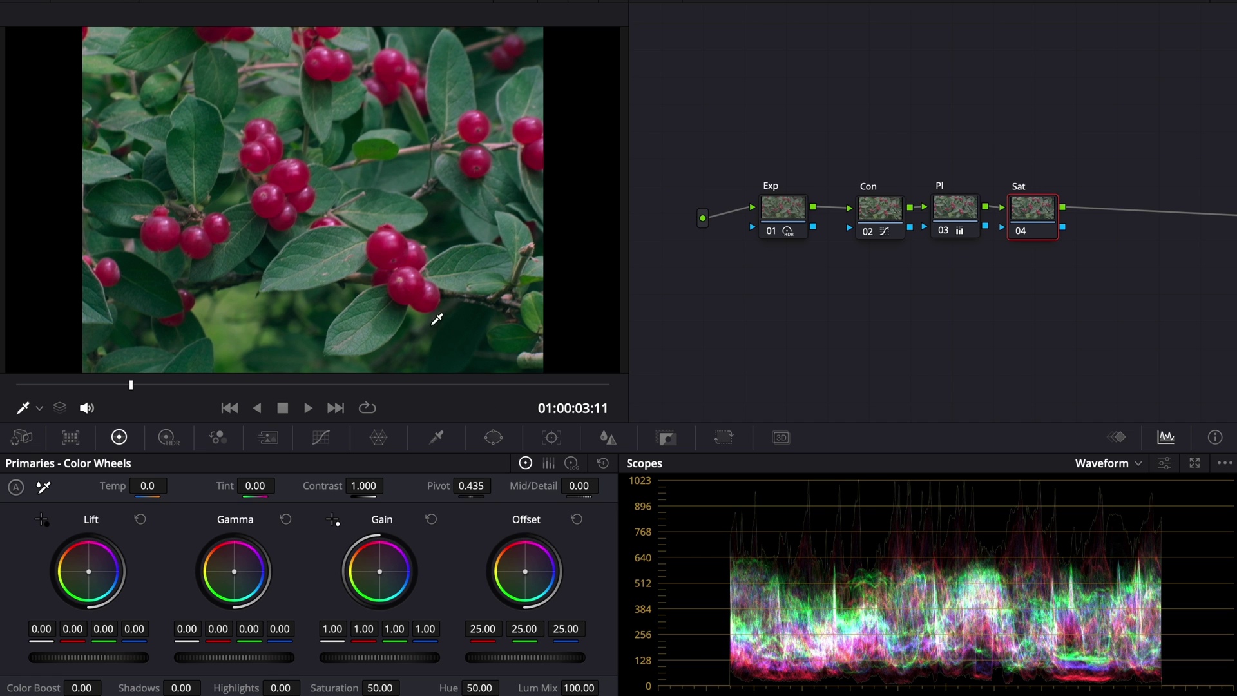
{"action": "left_click_drag", "start_coordinate": [412, 657], "coordinate": [422, 663]}
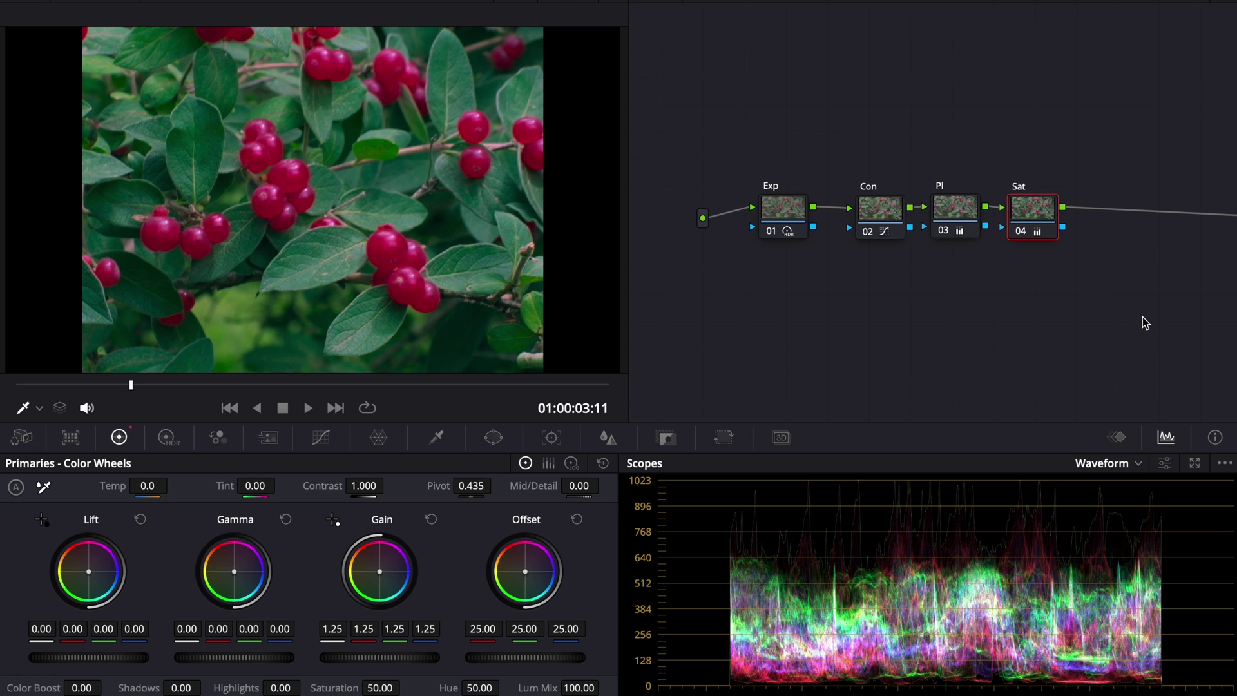
{"action": "key", "text": "alt+s"}
Step: Label the new node 05 'Hue'
{"action": "right_click", "coordinate": [1126, 217]}
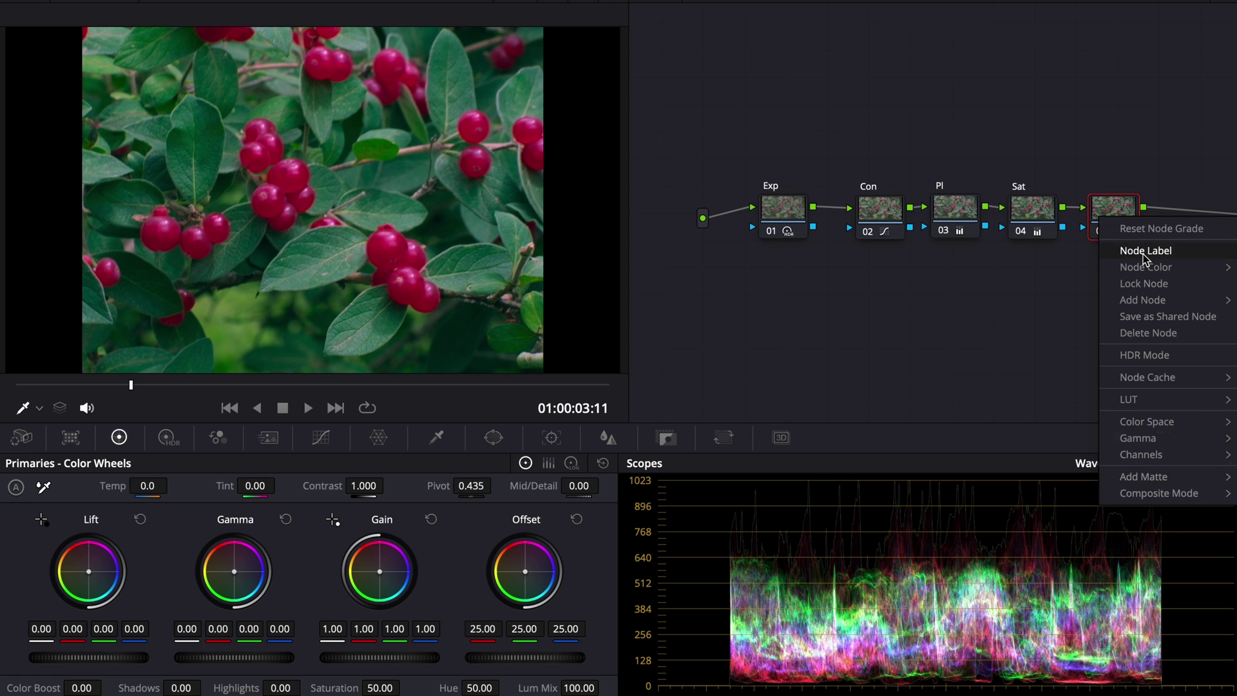
{"action": "left_click", "coordinate": [1145, 256]}
{"action": "type", "text": "Hue"}
{"action": "key", "text": "Return"}
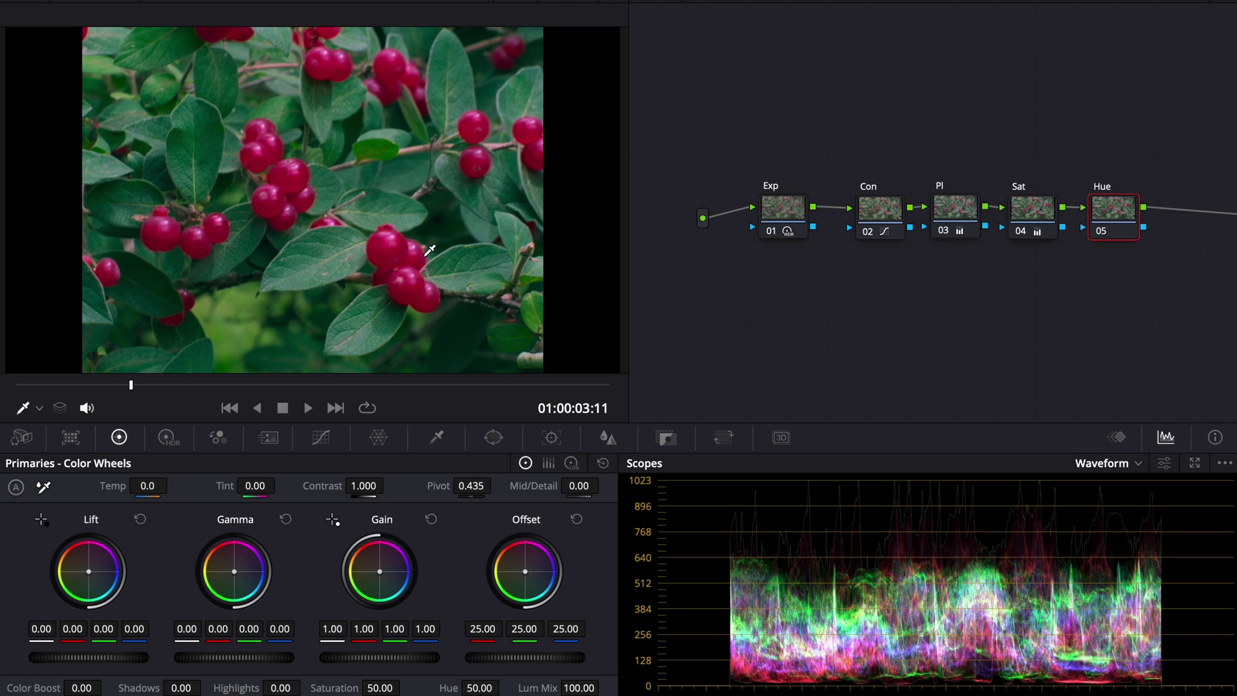
Step: On the Hue vs Hue curve, rotate the berry reds by -20 with the Vectorscope showing
{"action": "left_click", "coordinate": [321, 437]}
{"action": "left_click", "coordinate": [418, 462]}
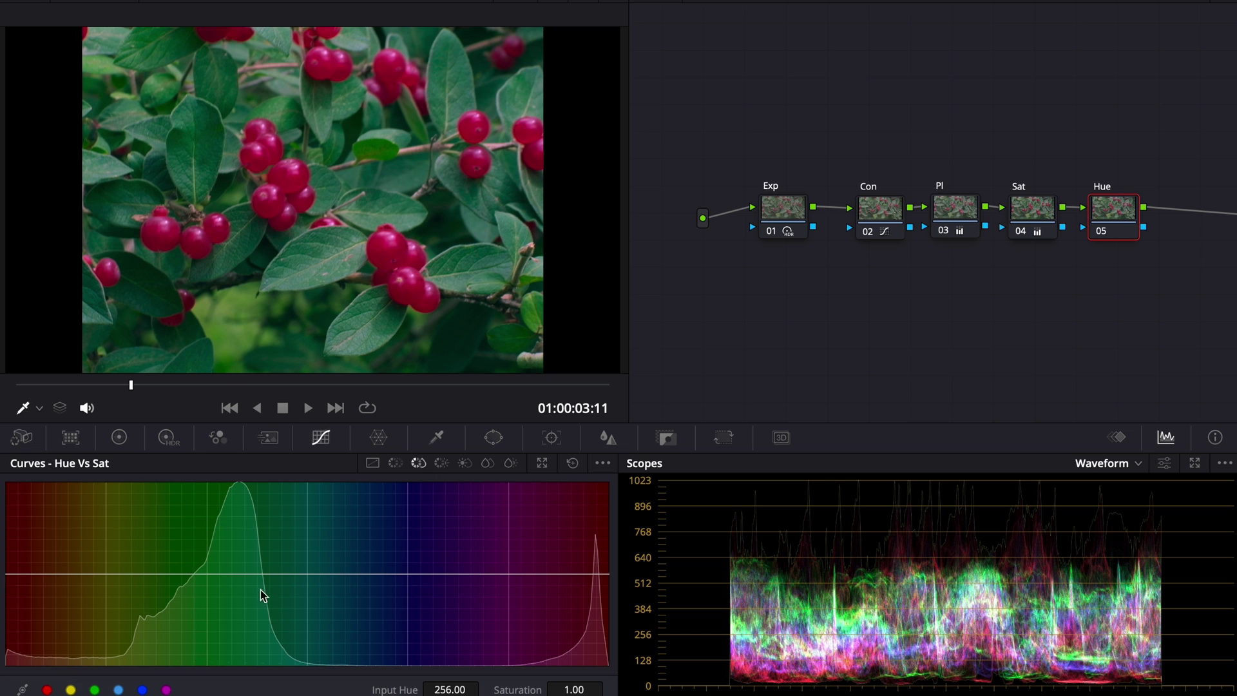
{"action": "left_click", "coordinate": [396, 462]}
{"action": "left_click", "coordinate": [47, 689]}
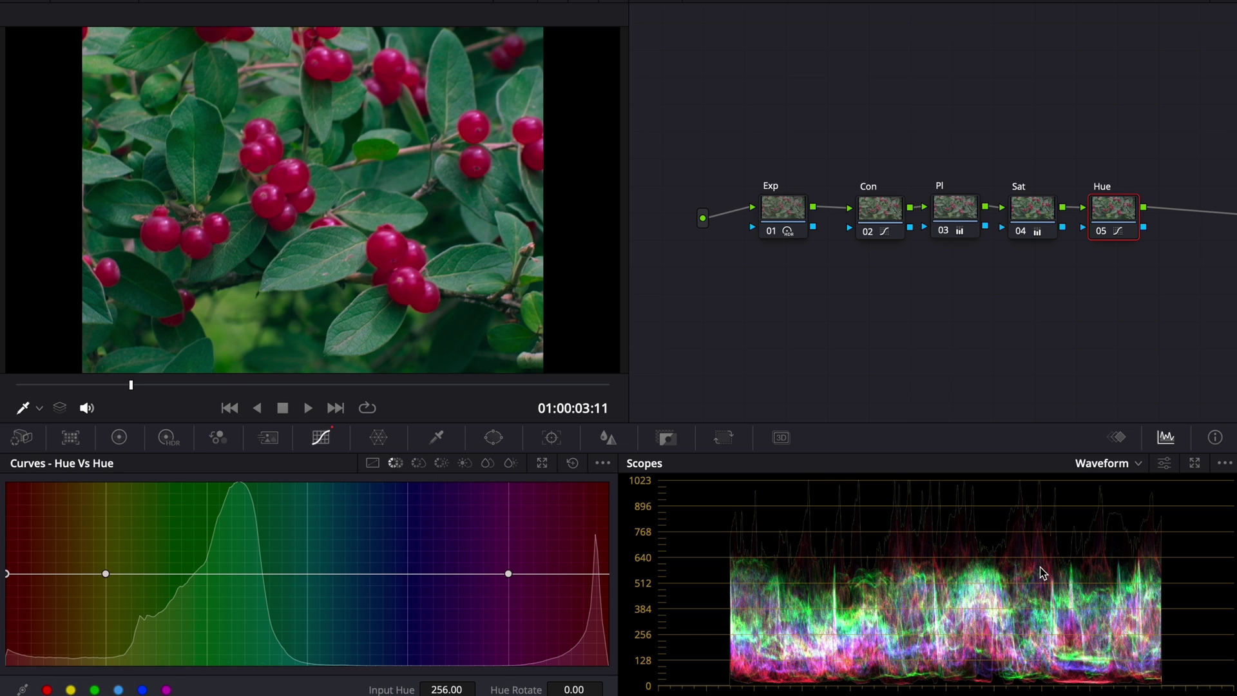
{"action": "left_click", "coordinate": [1119, 463]}
{"action": "left_click", "coordinate": [1117, 522]}
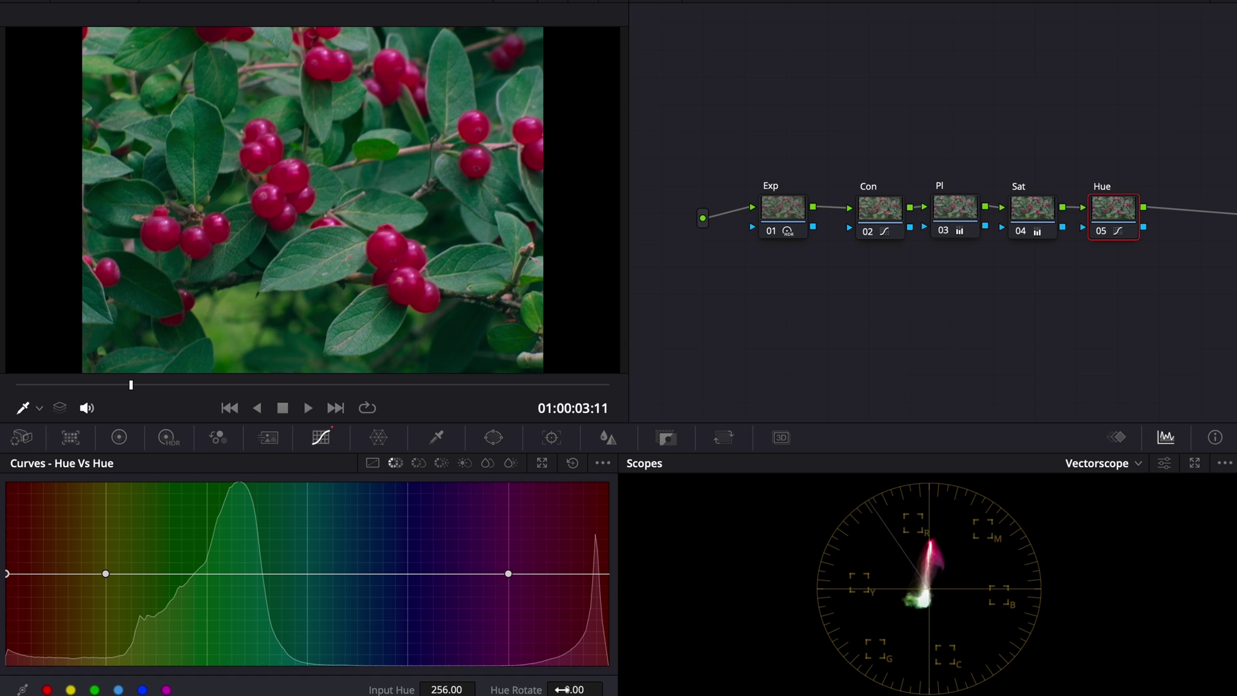
{"action": "left_click_drag", "start_coordinate": [564, 689], "coordinate": [527, 689]}
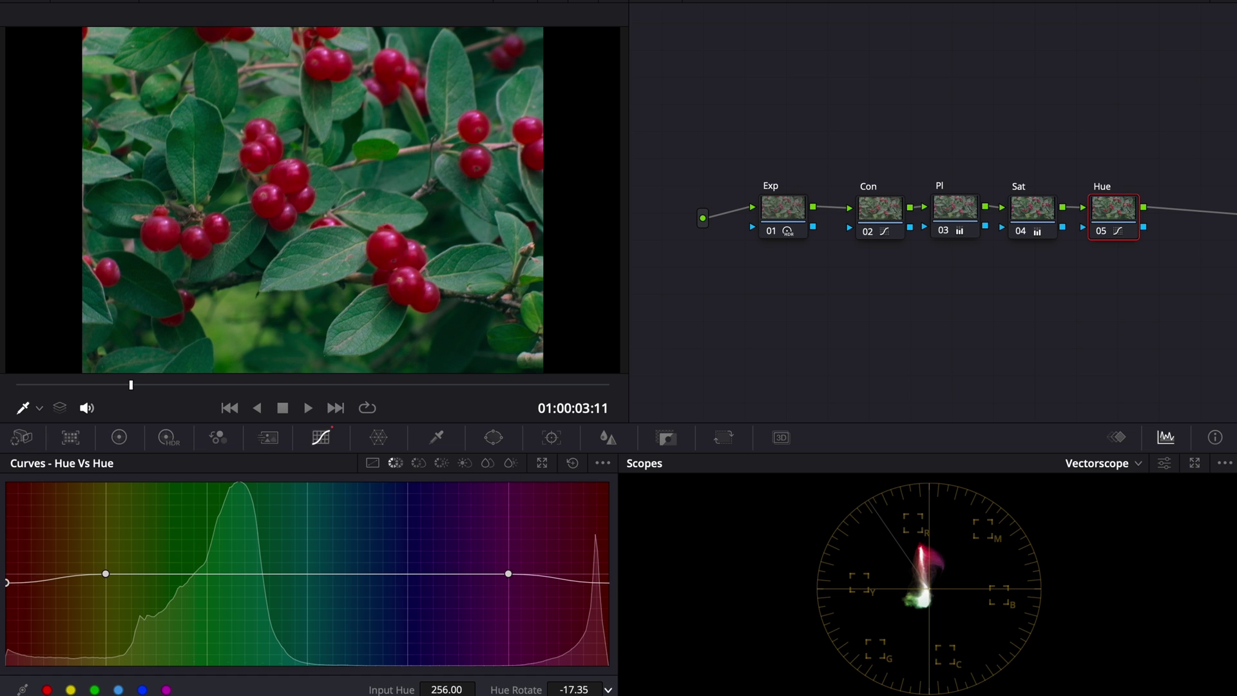
{"action": "type", "text": "-20"}
{"action": "key", "text": "Return"}
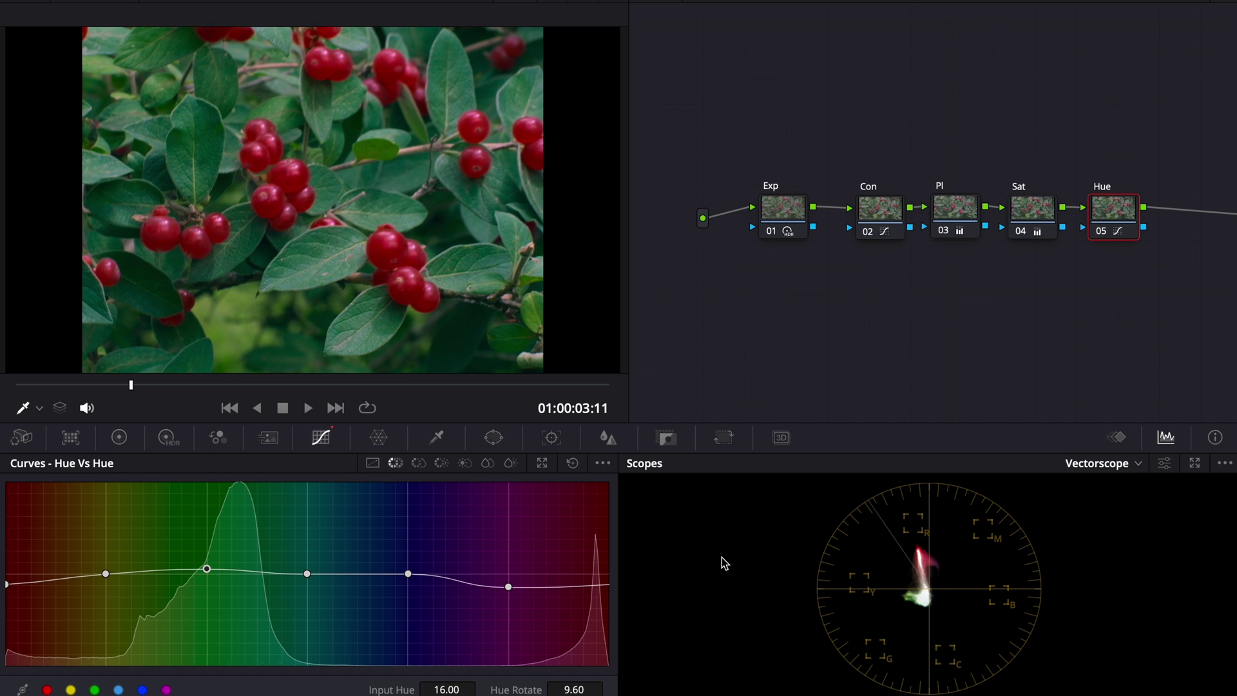
Step: Toggle the Sat node repeatedly to compare the look with and without it
{"action": "left_click", "coordinate": [418, 463]}
{"action": "left_click", "coordinate": [1023, 235]}
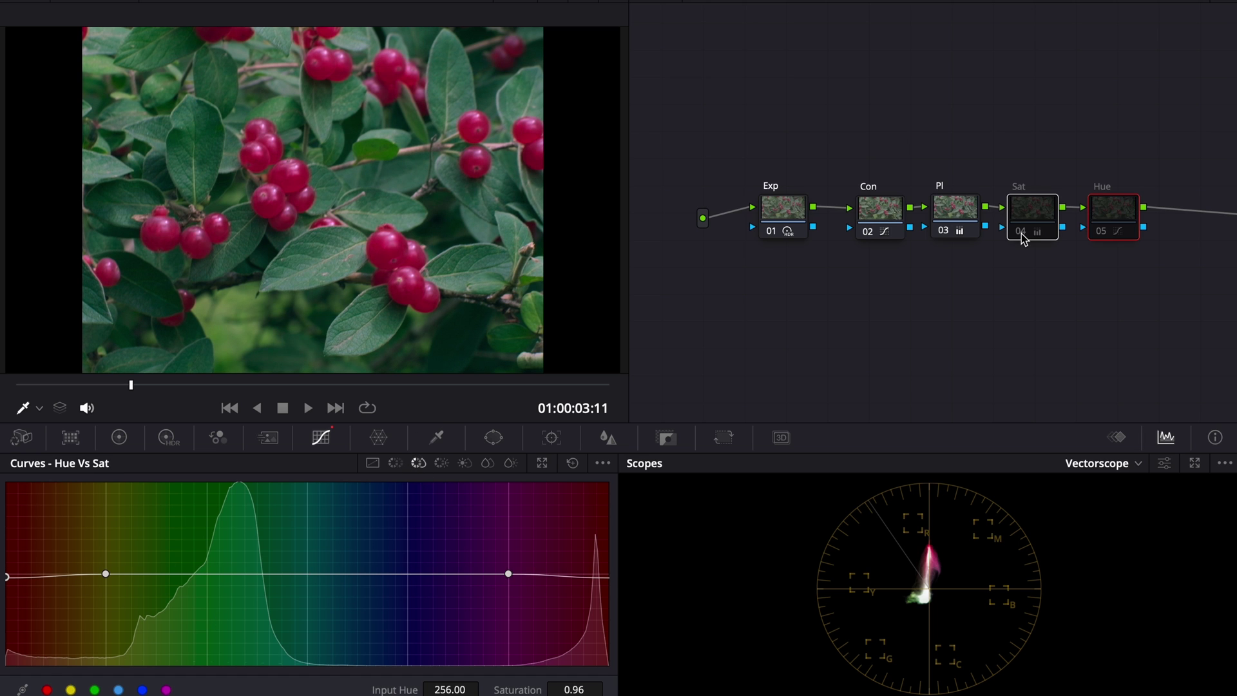
{"action": "left_click", "coordinate": [1023, 237]}
{"action": "left_click", "coordinate": [1022, 237]}
{"action": "left_click", "coordinate": [1023, 237]}
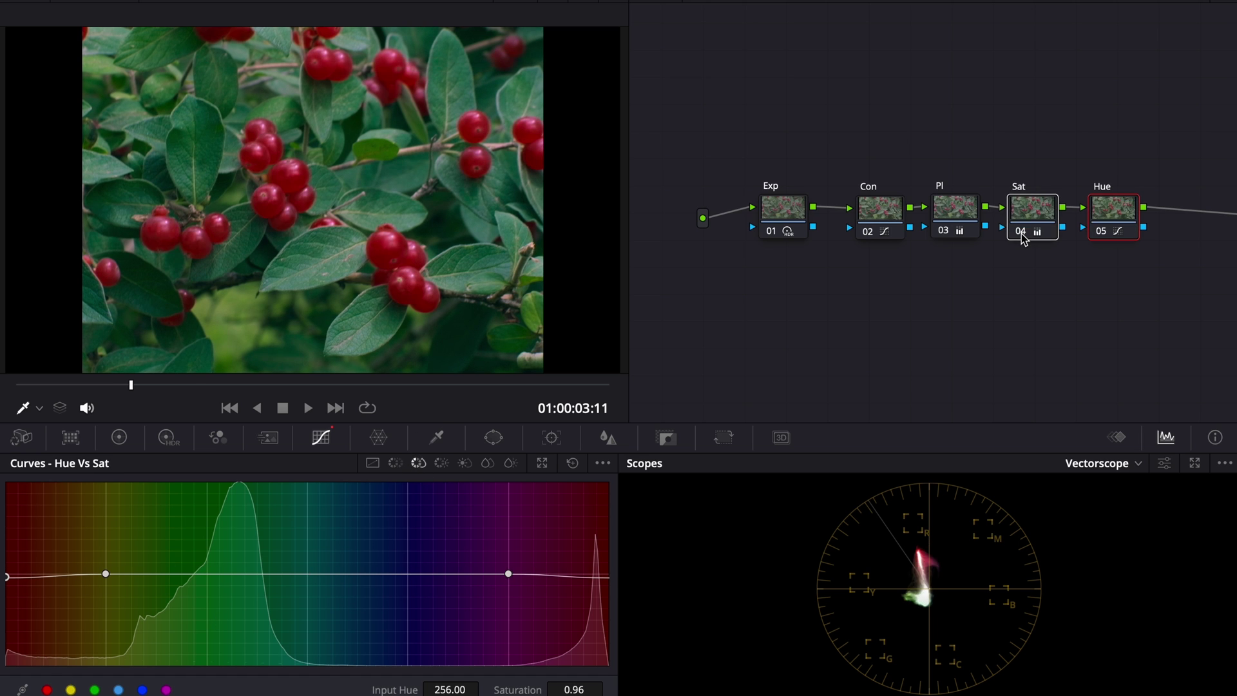
{"action": "left_click", "coordinate": [1022, 236]}
{"action": "left_click", "coordinate": [1021, 236]}
{"action": "left_click", "coordinate": [1021, 236]}
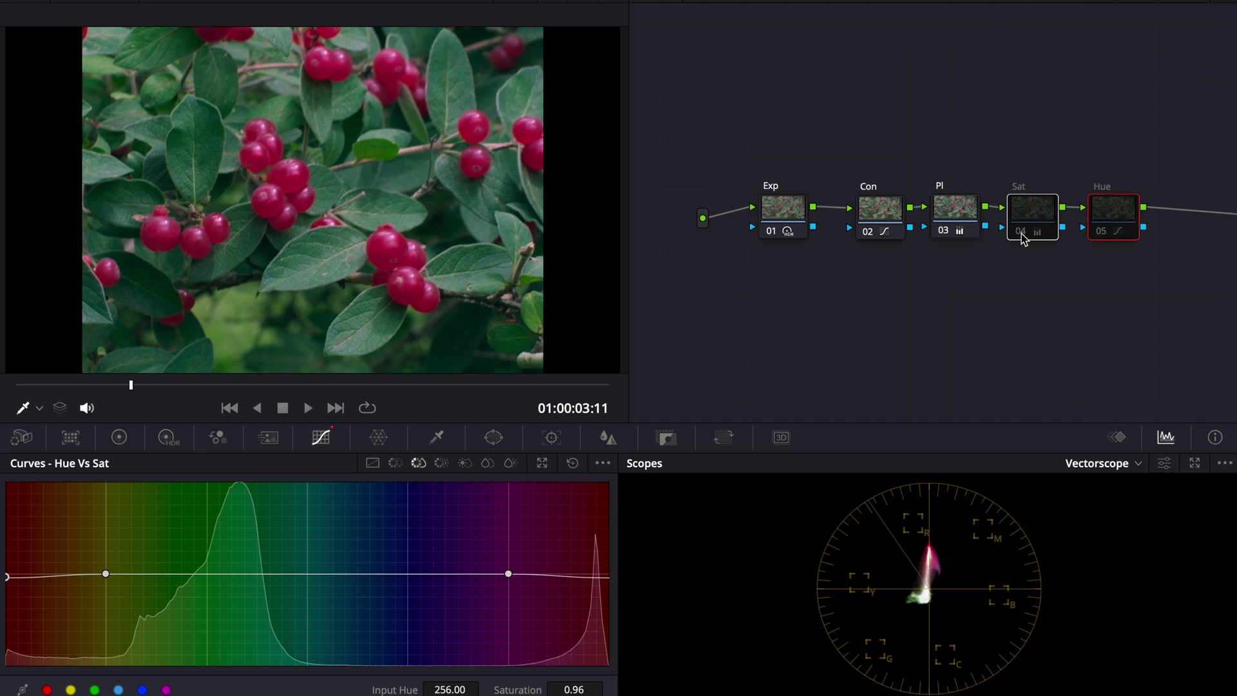
{"action": "left_click", "coordinate": [1022, 236]}
{"action": "left_click", "coordinate": [1022, 236]}
{"action": "left_click", "coordinate": [1022, 236]}
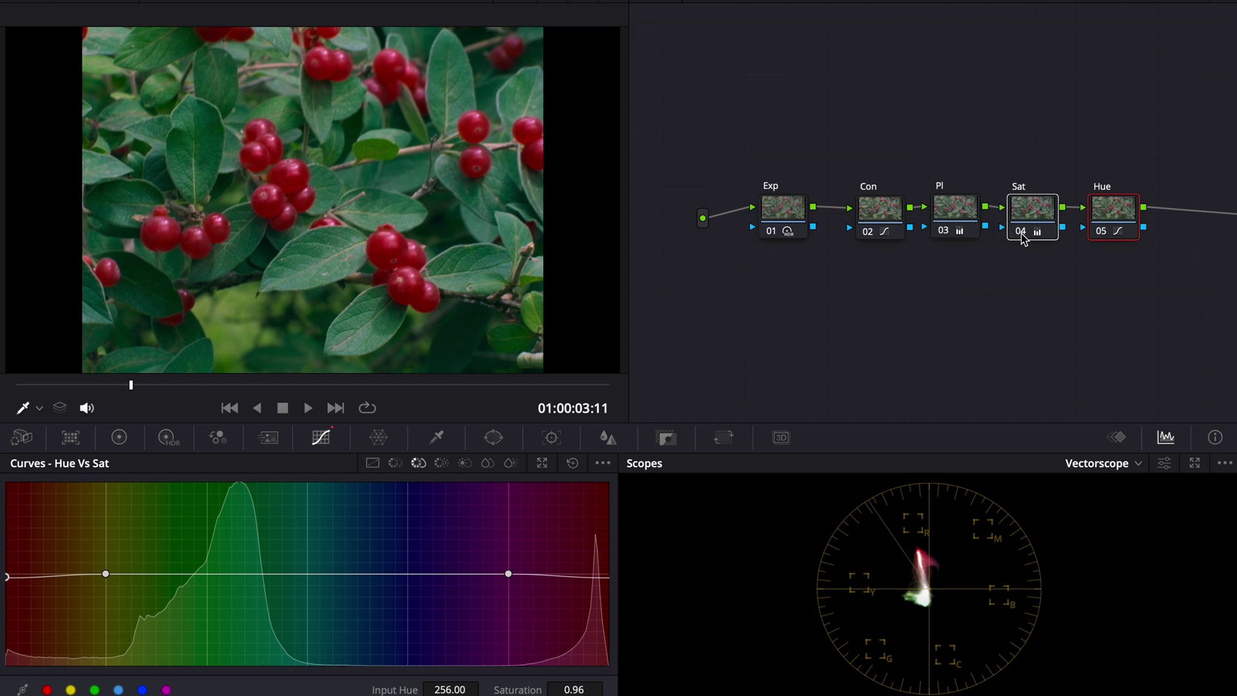
{"action": "left_click", "coordinate": [1022, 236]}
{"action": "left_click", "coordinate": [1022, 236]}
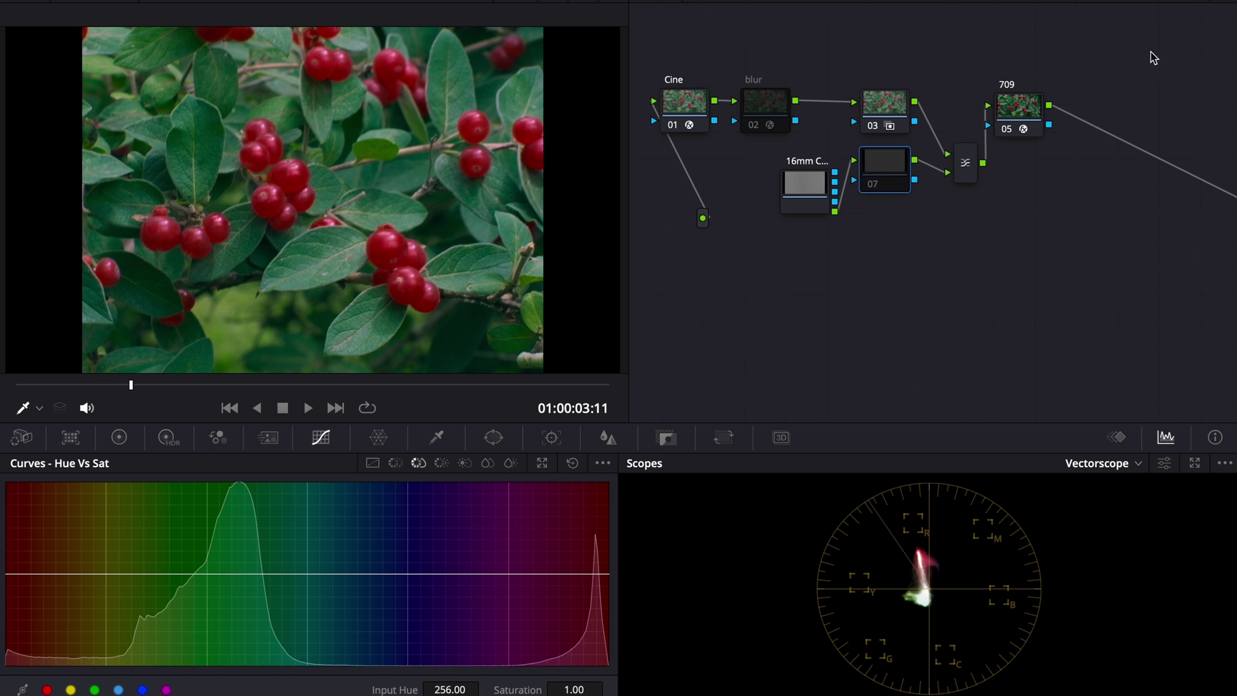
Step: On the other clip's grade, enable the blur node and node 07, then play back to review
{"action": "left_click", "coordinate": [780, 104]}
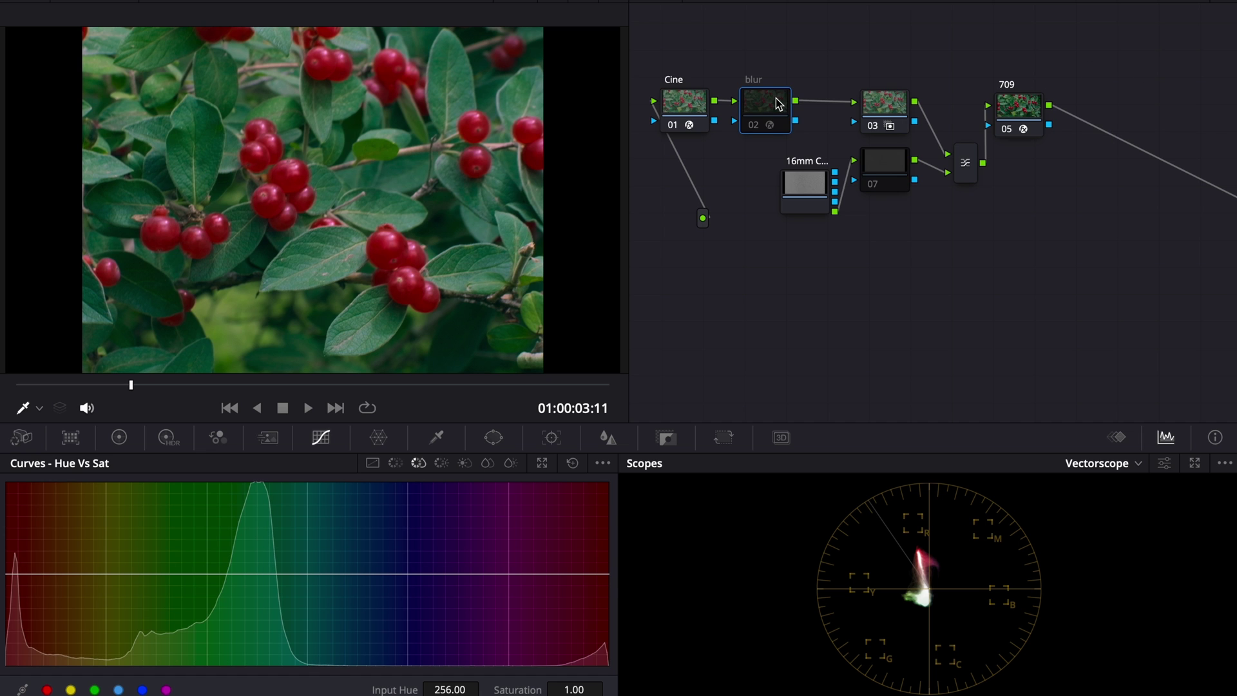
{"action": "key", "text": "ctrl+d"}
{"action": "left_click", "coordinate": [882, 165]}
{"action": "key", "text": "ctrl+d"}
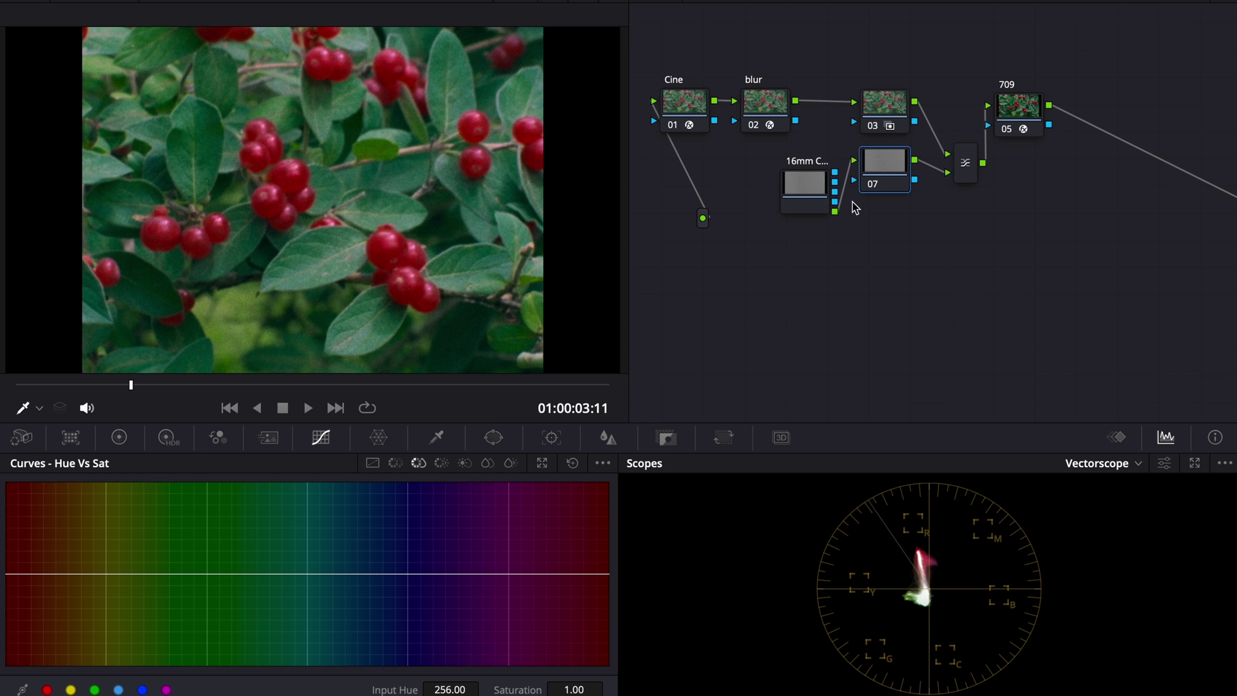
{"action": "key", "text": "space"}
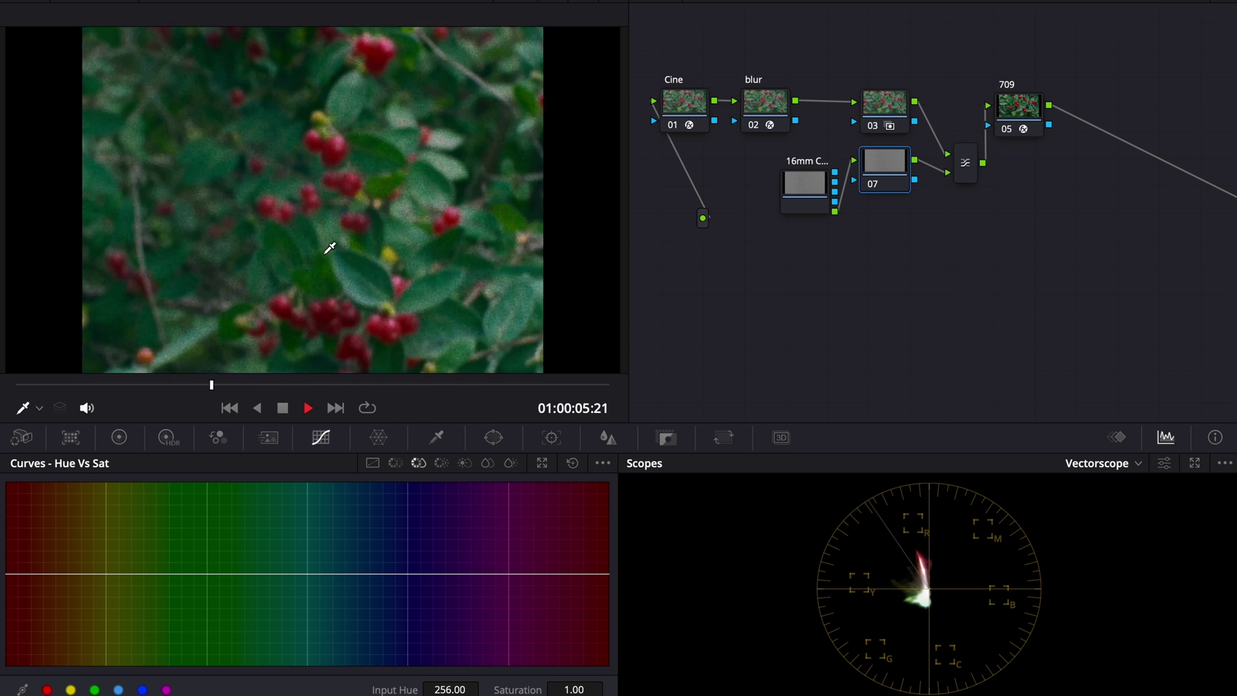
{"action": "key", "text": "space"}
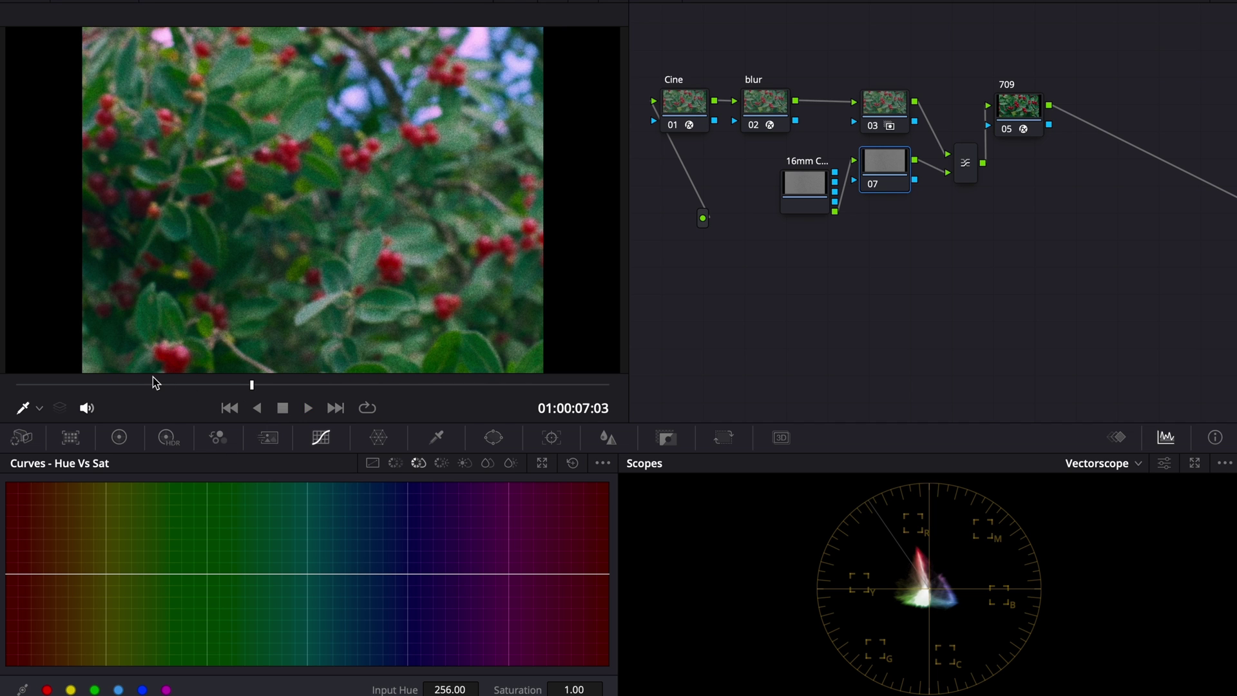
{"action": "left_click_drag", "start_coordinate": [149, 385], "coordinate": [25, 385]}
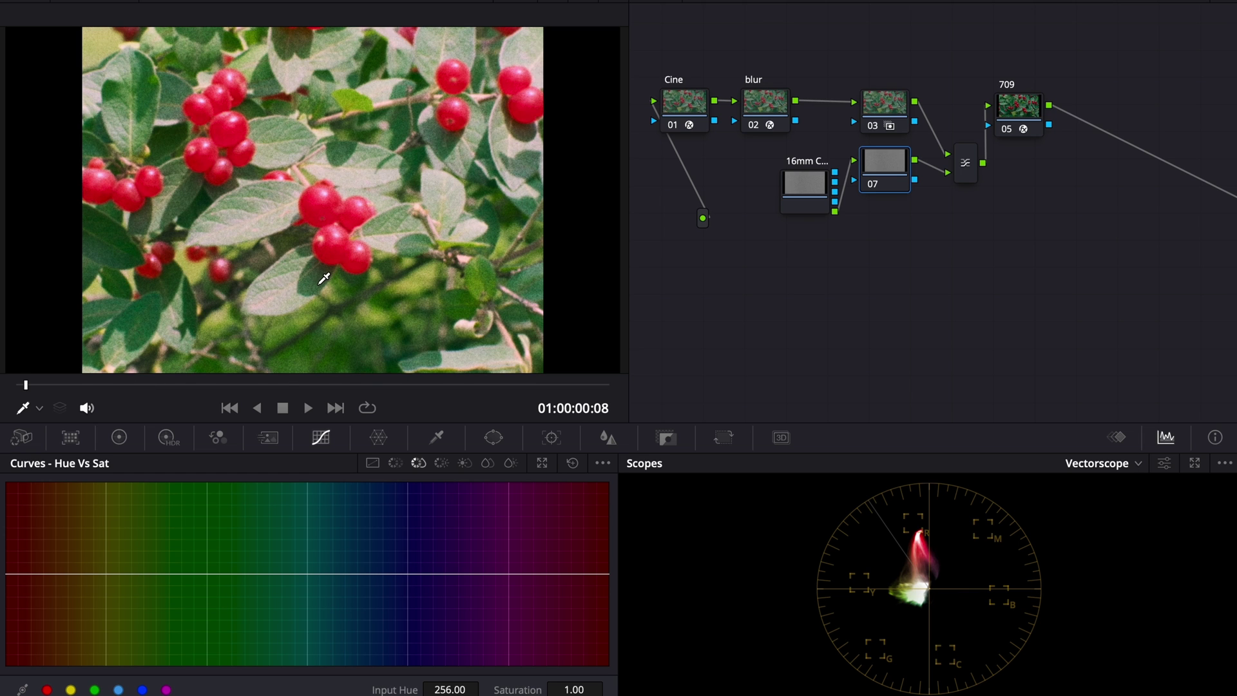
Step: Add a serial node after the blur node and label it 'Glow'
{"action": "left_click", "coordinate": [773, 110]}
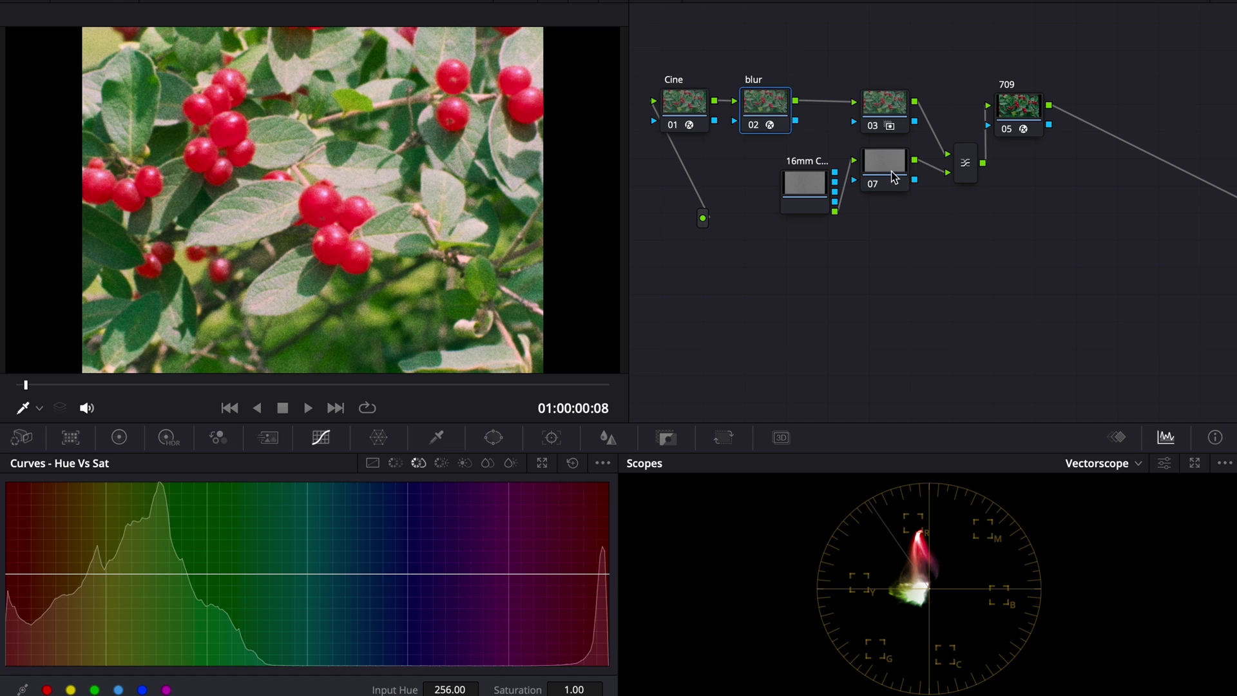
{"action": "key", "text": "alt+s"}
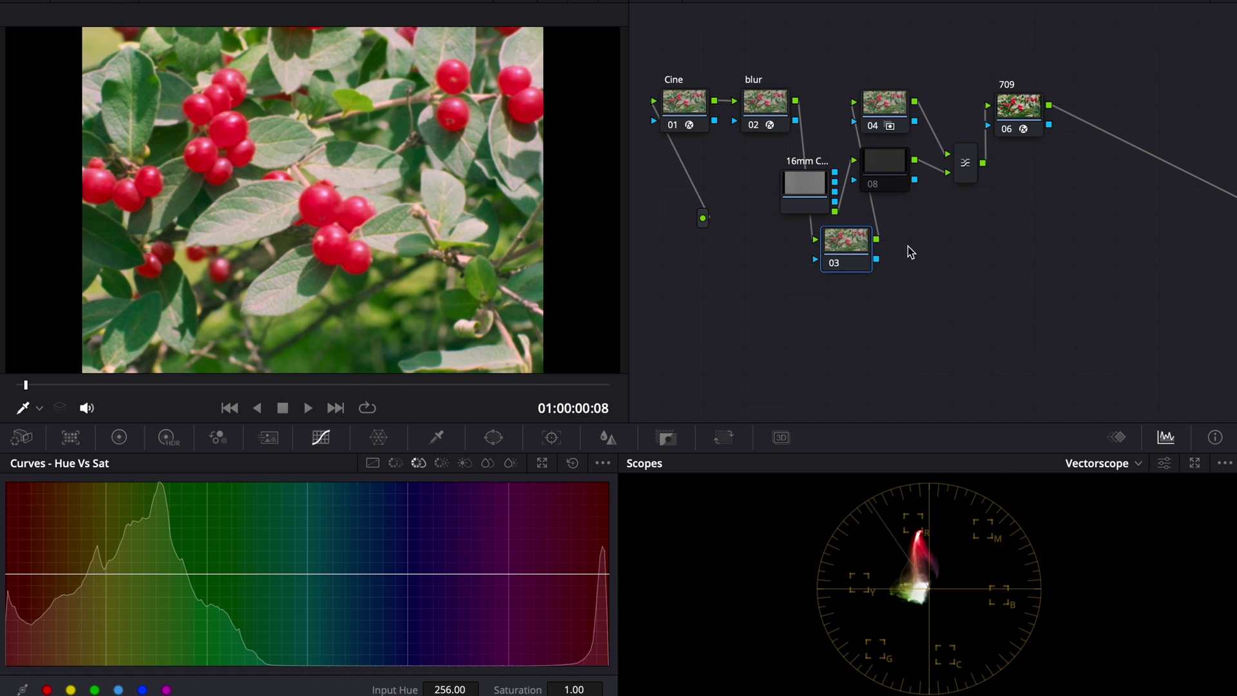
{"action": "right_click", "coordinate": [847, 251]}
{"action": "left_click", "coordinate": [907, 288]}
{"action": "type", "text": "Glow"}
{"action": "key", "text": "Return"}
Step: Apply the OpenFX Glow effect, view the glow alone, and adjust its spread and threshold
{"action": "left_click", "coordinate": [1134, 13]}
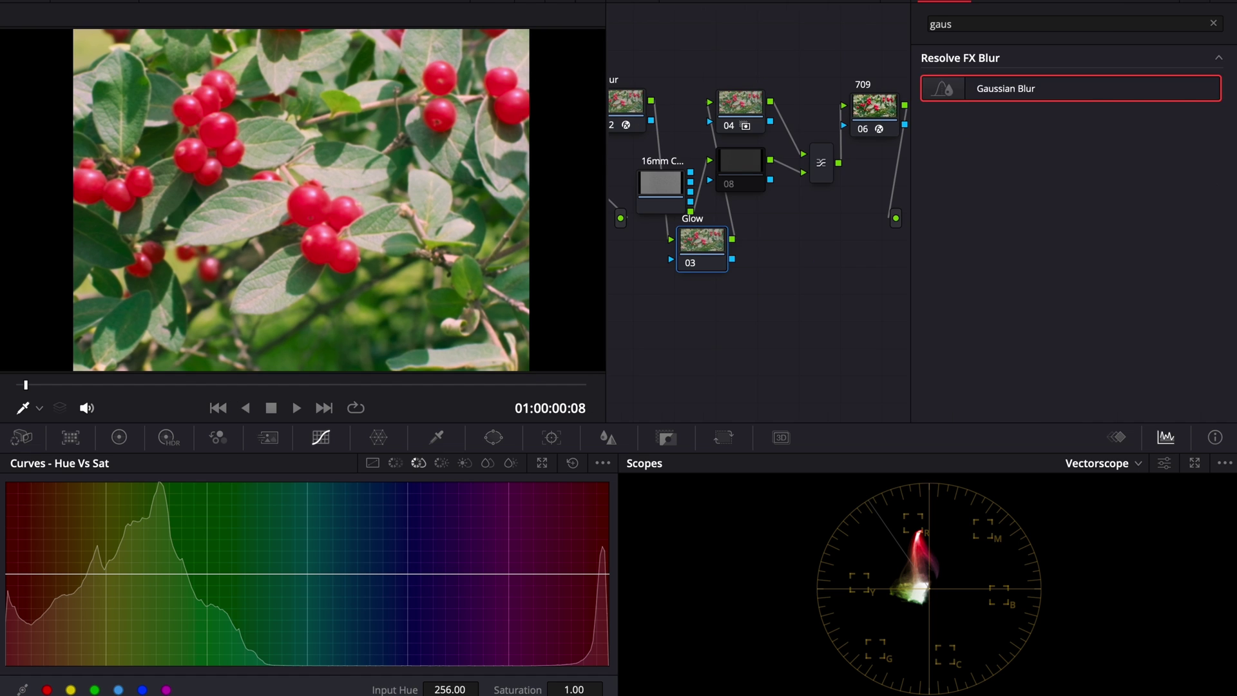
{"action": "double_click", "coordinate": [947, 86]}
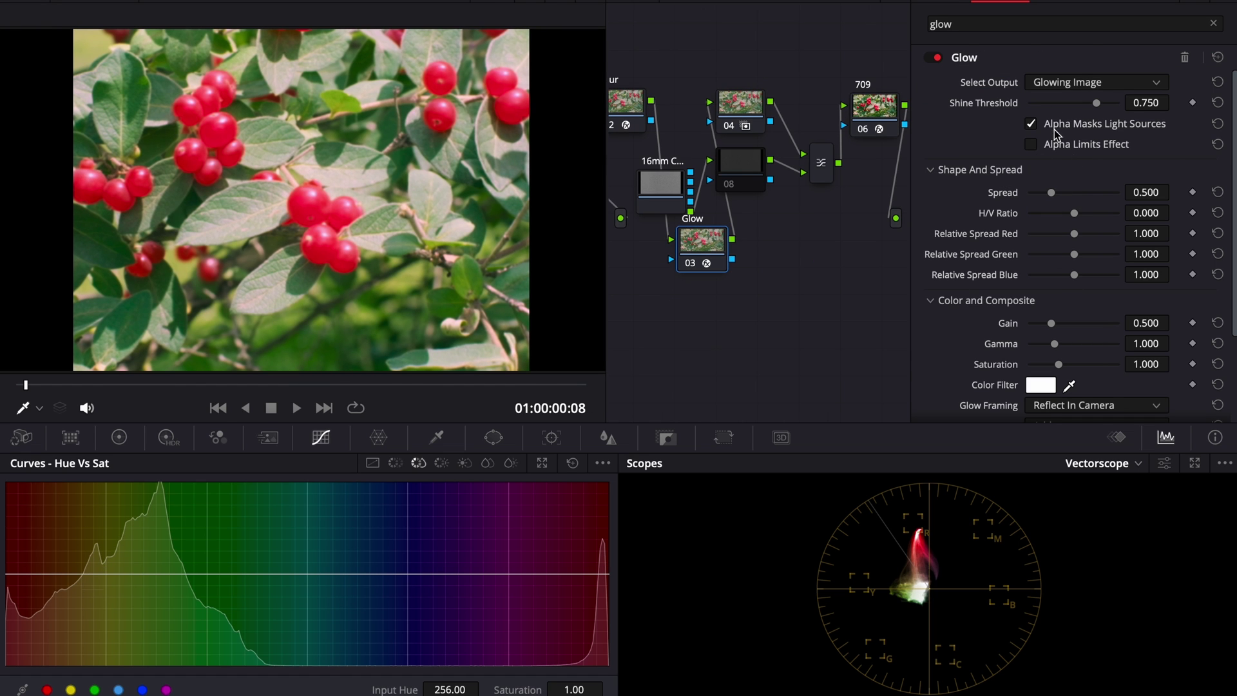
{"action": "left_click", "coordinate": [1066, 82]}
{"action": "left_click", "coordinate": [1053, 122]}
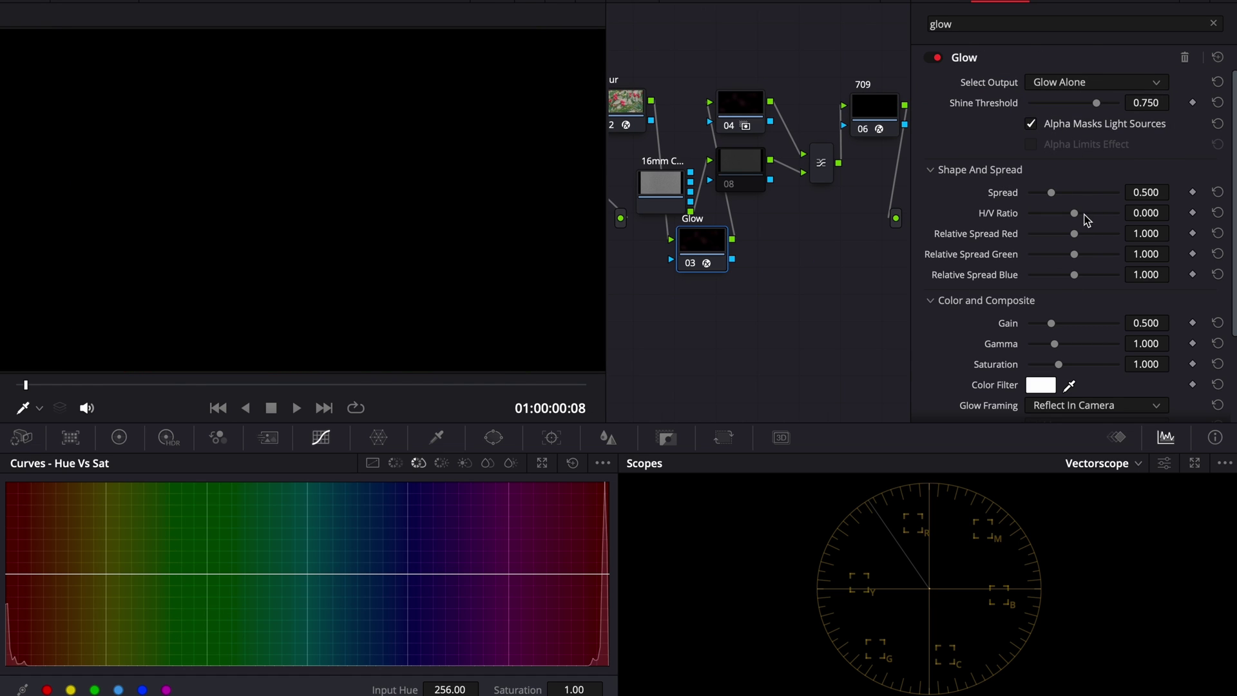
{"action": "left_click_drag", "start_coordinate": [1050, 192], "coordinate": [1030, 192]}
{"action": "left_click_drag", "start_coordinate": [1096, 103], "coordinate": [1095, 107]}
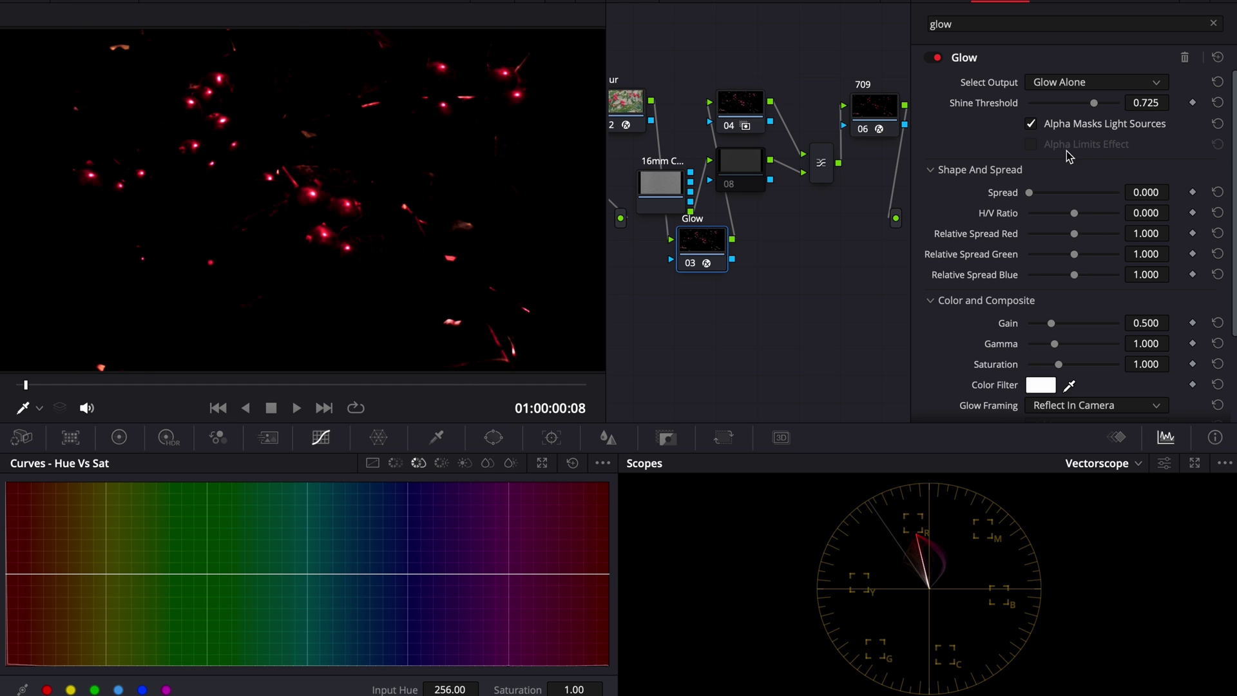
Step: Try cantaloupe, orange and salmon tints for the glow's color filter
{"action": "scroll", "coordinate": [1050, 184], "scroll_direction": "down", "scroll_amount": 3}
{"action": "left_click", "coordinate": [1041, 274]}
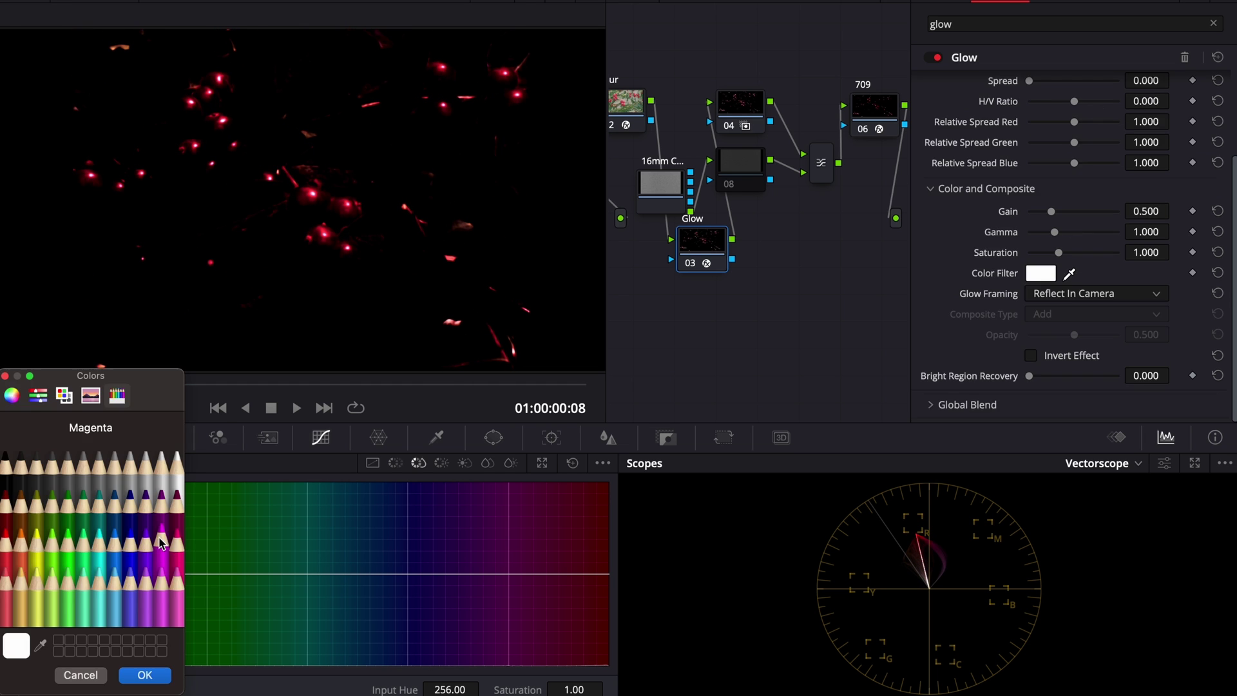
{"action": "left_click", "coordinate": [21, 583]}
{"action": "left_click", "coordinate": [22, 557]}
{"action": "left_click", "coordinate": [24, 591]}
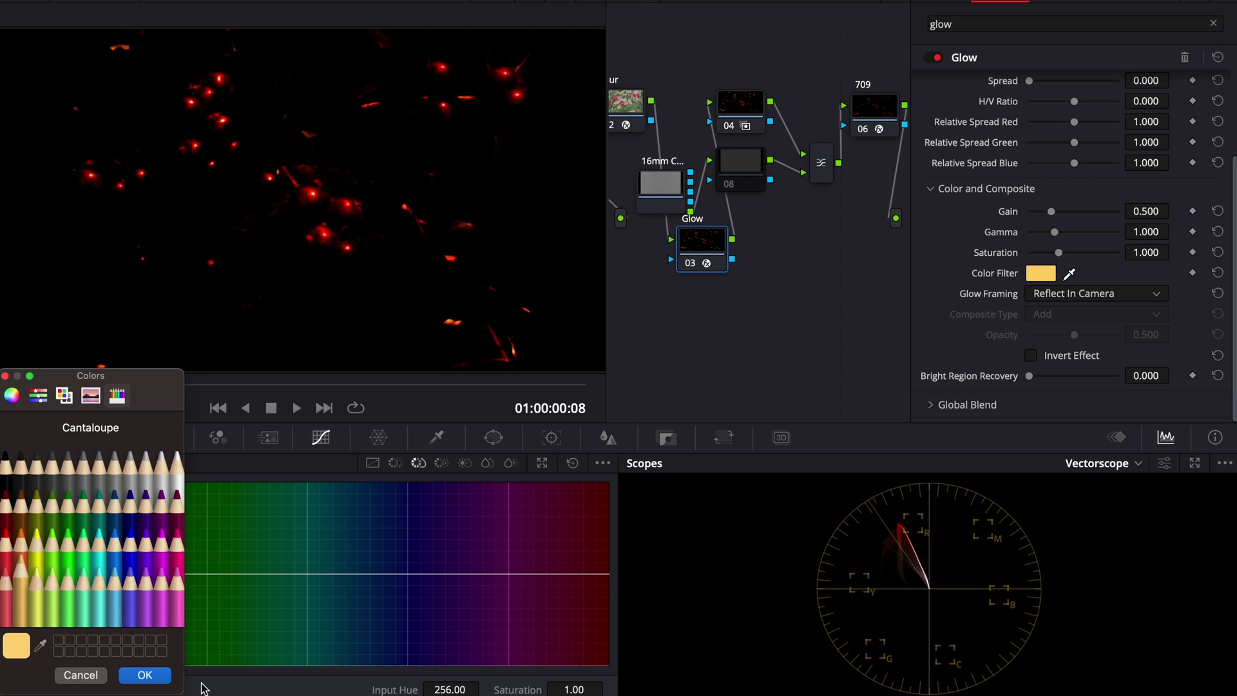
{"action": "left_click", "coordinate": [145, 676]}
{"action": "scroll", "coordinate": [1002, 325], "scroll_direction": "up", "scroll_amount": 1}
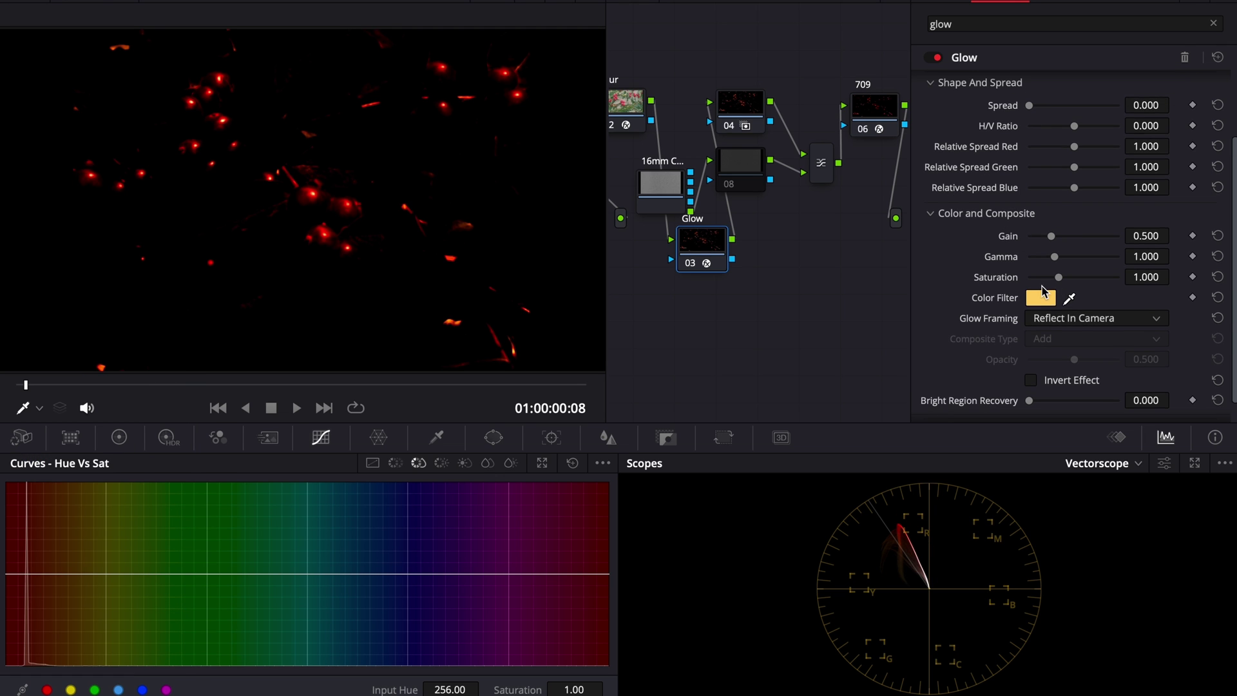
{"action": "left_click", "coordinate": [8, 580]}
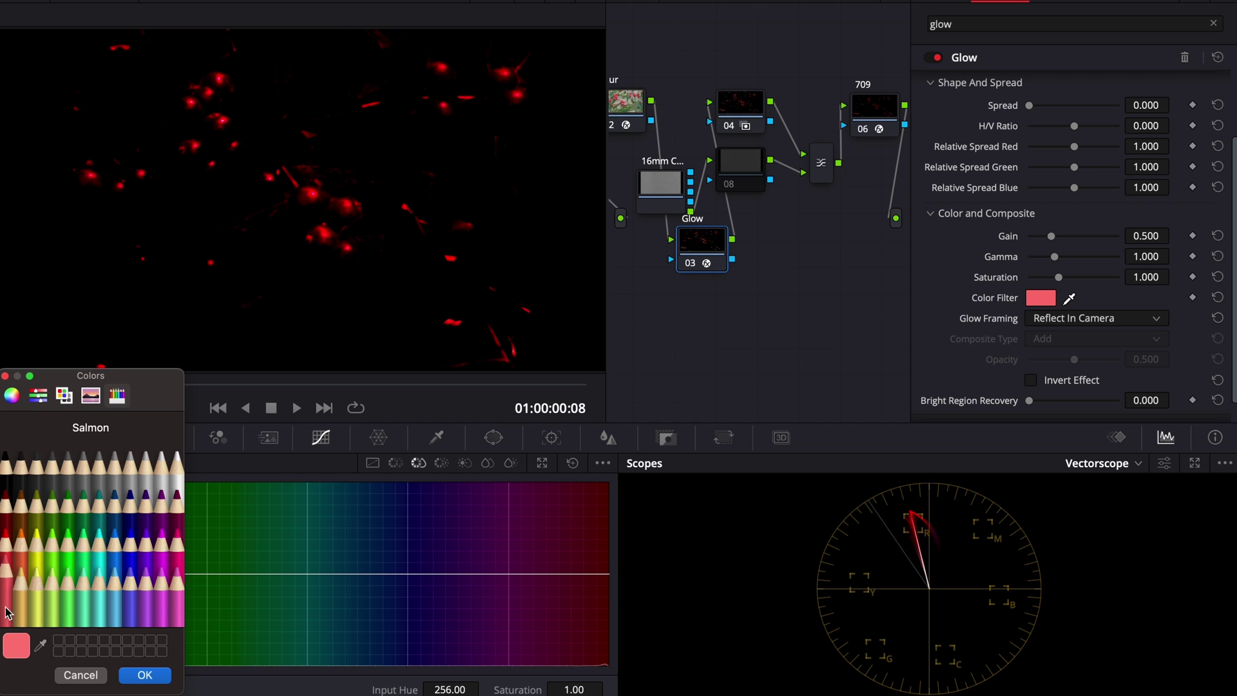
Step: Set the glow spread to 0.100 and its composite type to Screen
{"action": "left_click_drag", "start_coordinate": [1029, 105], "coordinate": [1032, 105]}
{"action": "left_click", "coordinate": [1151, 105]}
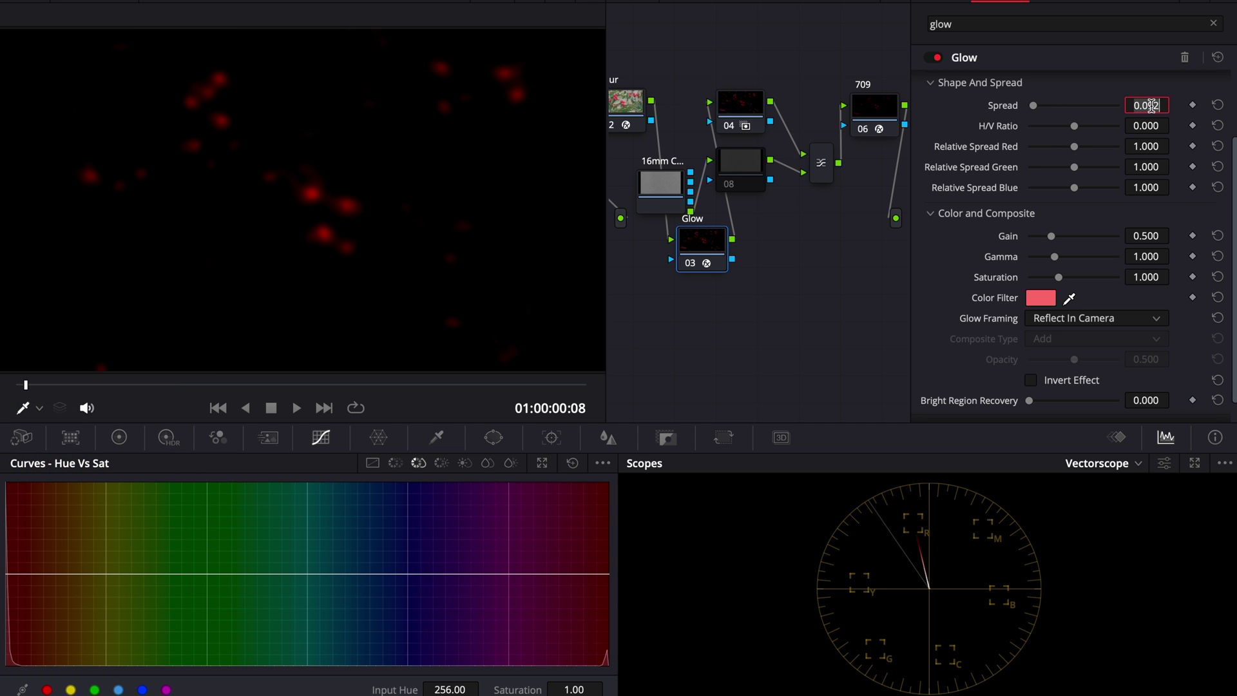
{"action": "type", "text": "0.1"}
{"action": "key", "text": "Return"}
{"action": "scroll", "coordinate": [1009, 146], "scroll_direction": "down", "scroll_amount": 1}
{"action": "left_click", "coordinate": [1071, 316]}
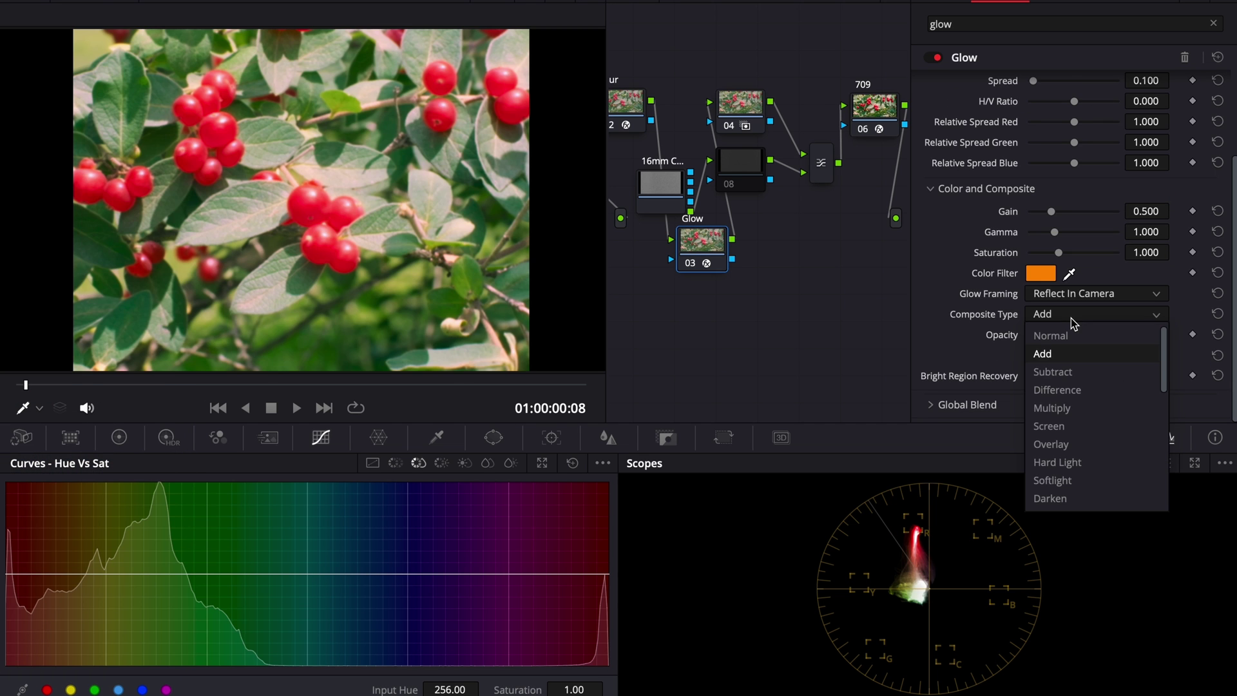
{"action": "left_click", "coordinate": [1050, 426]}
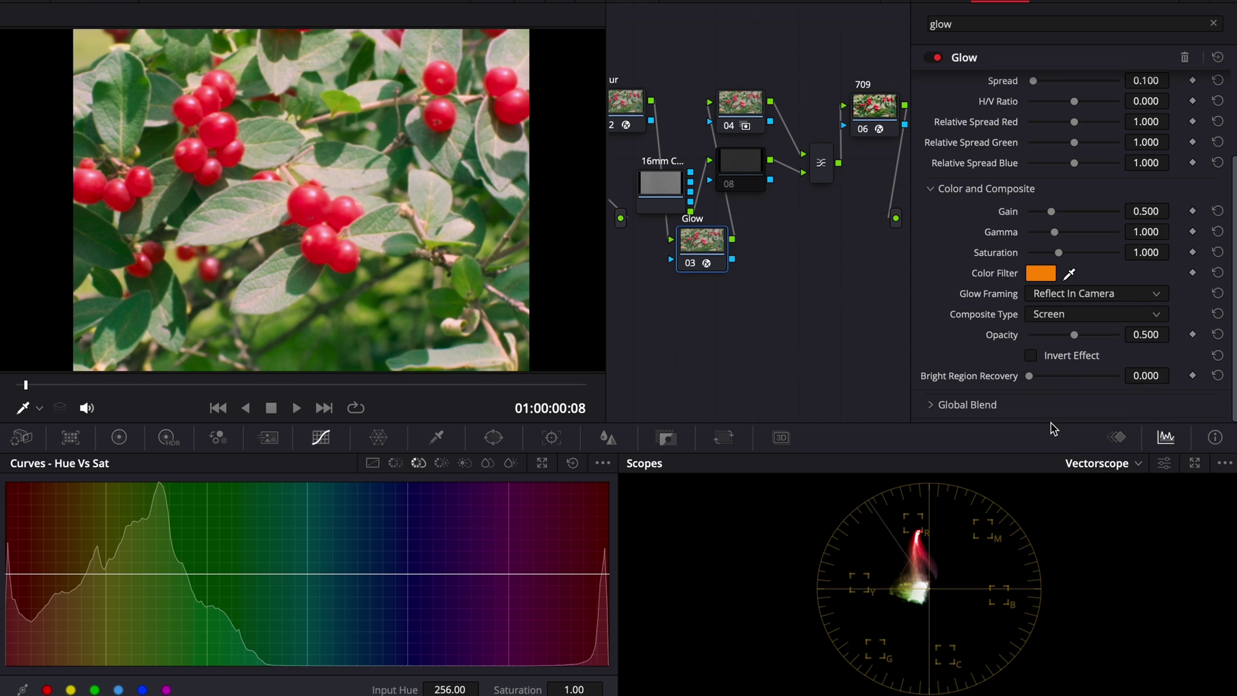
{"action": "scroll", "coordinate": [1066, 161], "scroll_direction": "up", "scroll_amount": 4}
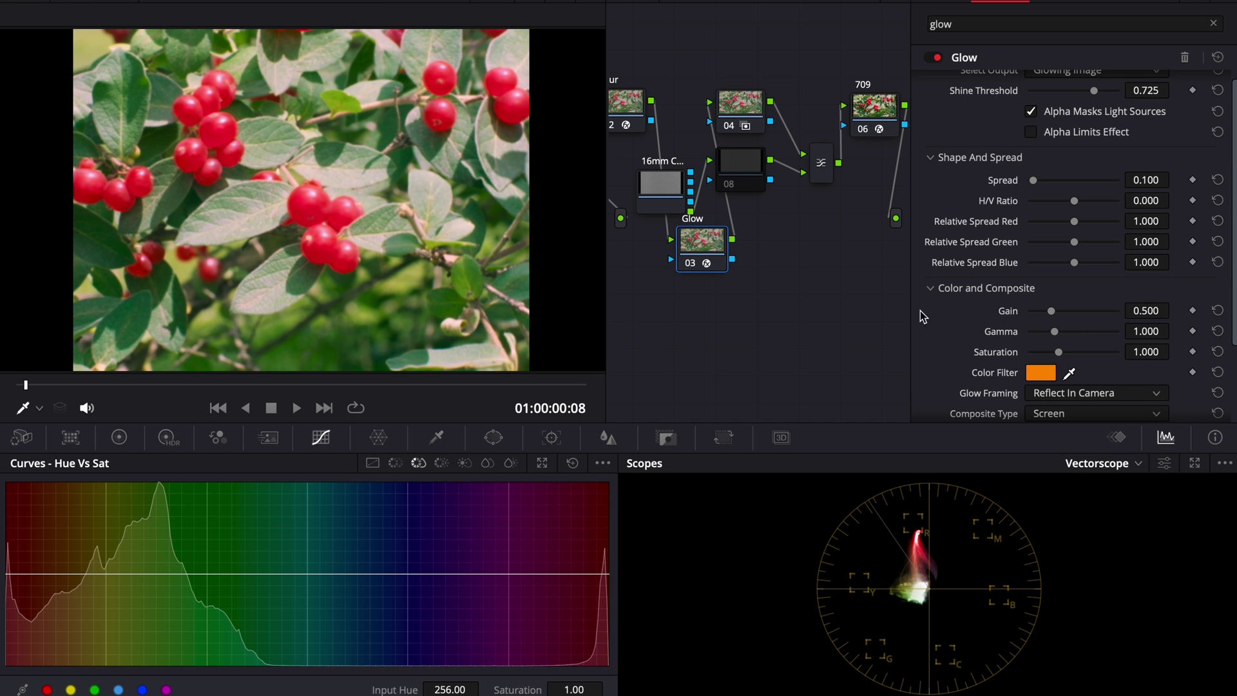
Step: Confirm the orange glow tint, compare with the node toggled, and set threshold to 0.700
{"action": "left_click_drag", "start_coordinate": [52, 387], "coordinate": [53, 392]}
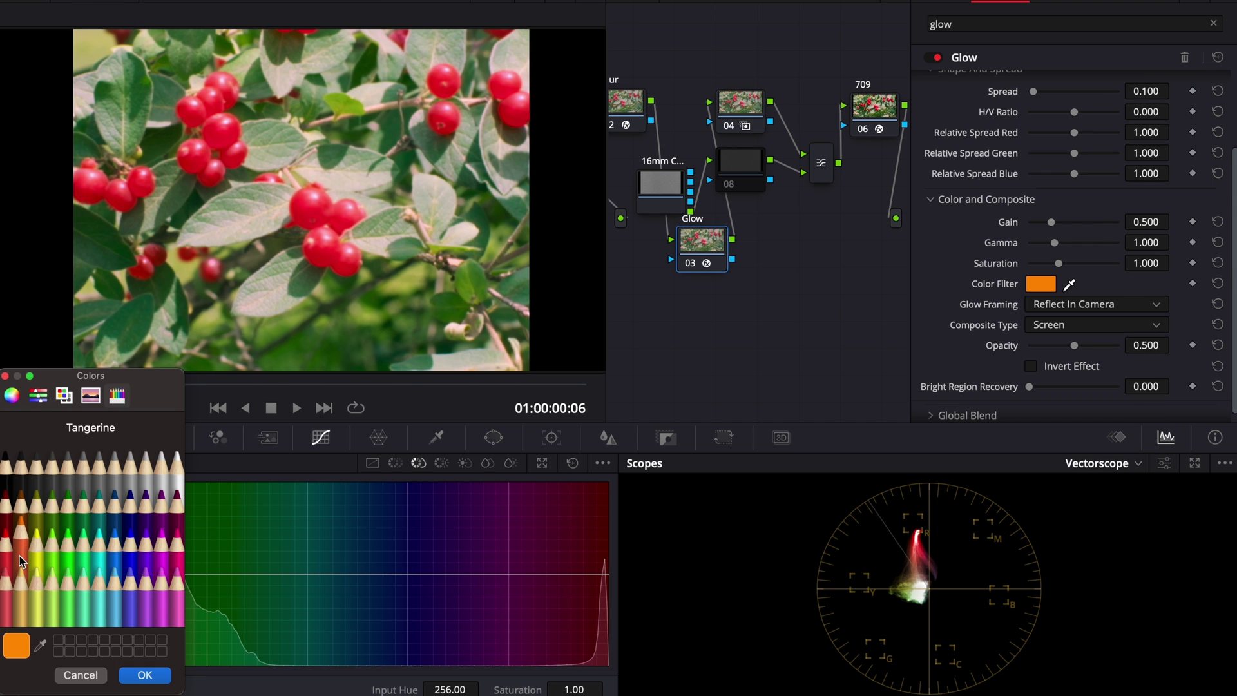
{"action": "left_click", "coordinate": [147, 675]}
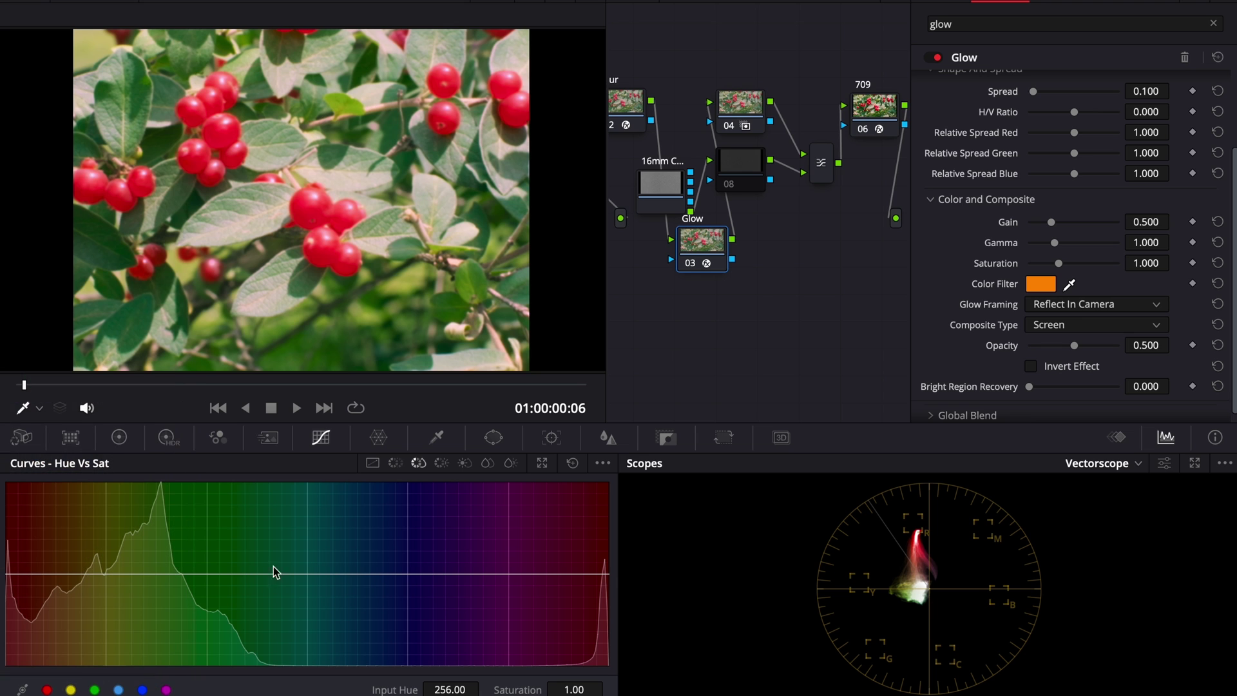
{"action": "scroll", "coordinate": [957, 316], "scroll_direction": "down", "scroll_amount": 1}
{"action": "left_click_drag", "start_coordinate": [24, 384], "coordinate": [1, 377]}
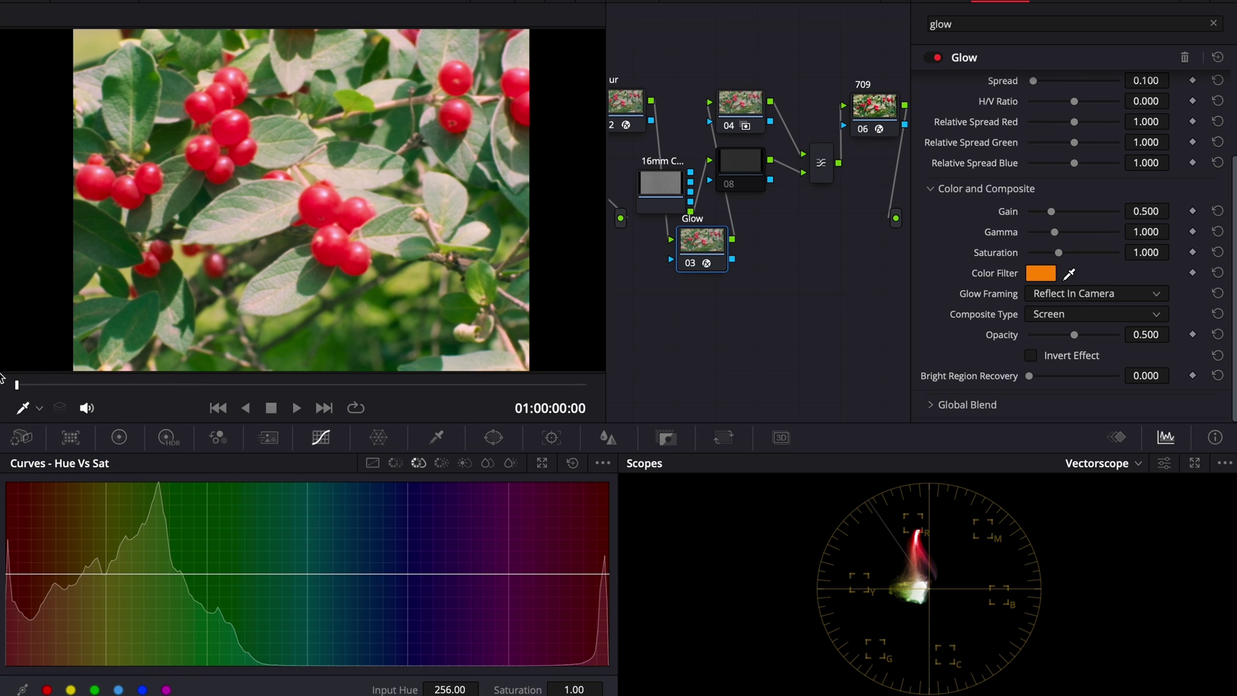
{"action": "key", "text": "ctrl+d"}
{"action": "key", "text": "ctrl+d"}
{"action": "key", "text": "ctrl+d"}
{"action": "key", "text": "ctrl+d"}
{"action": "key", "text": "ctrl+d"}
{"action": "key", "text": "ctrl+d"}
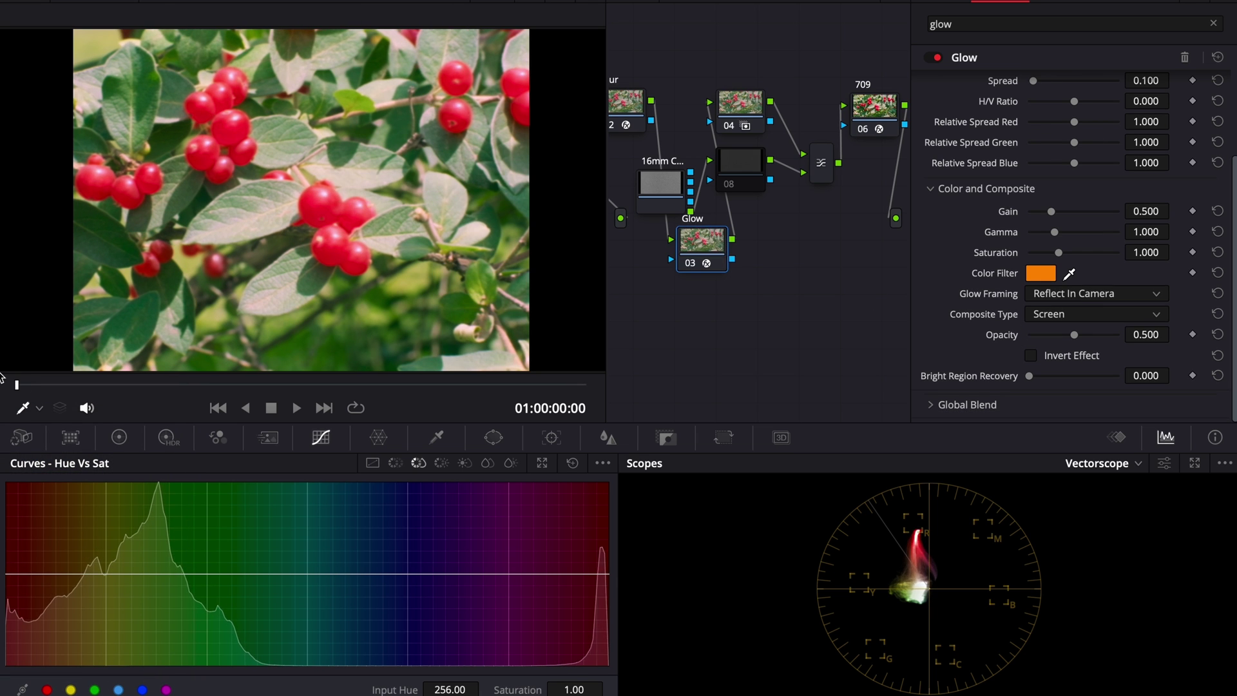
{"action": "key", "text": "ctrl+d"}
{"action": "key", "text": "ctrl+d"}
{"action": "key", "text": "ctrl+d"}
{"action": "key", "text": "ctrl+d"}
{"action": "scroll", "coordinate": [1158, 206], "scroll_direction": "up", "scroll_amount": 5}
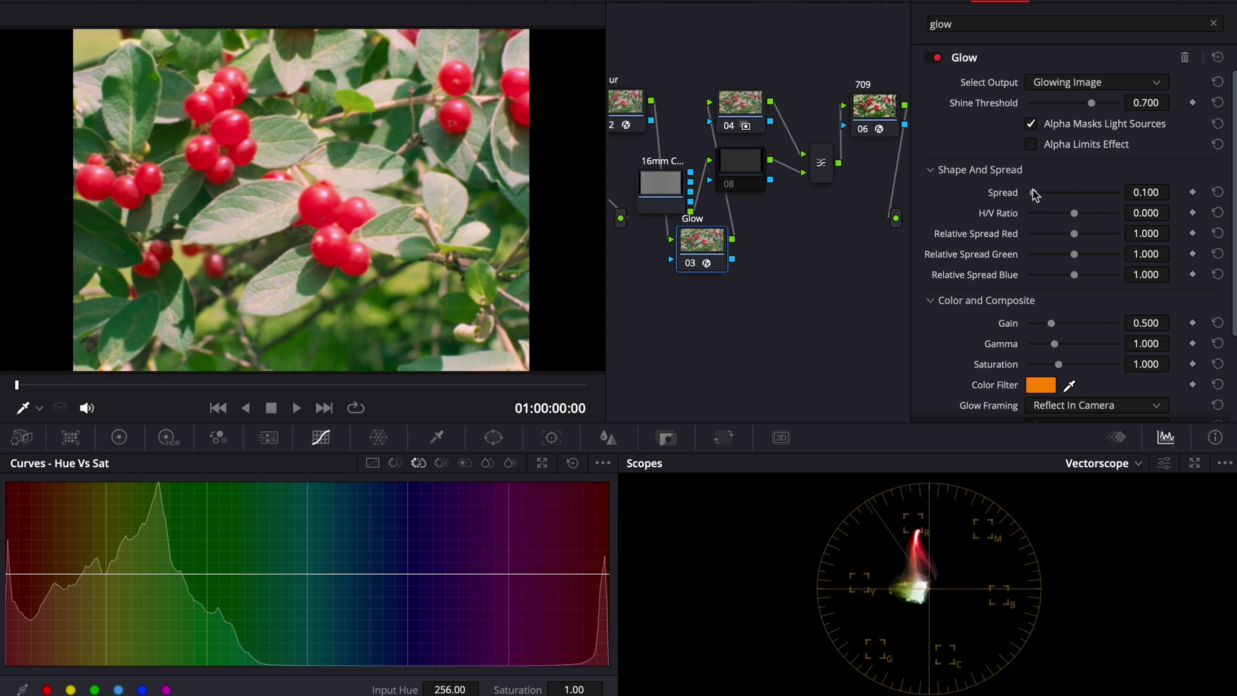
{"action": "mouse_move", "coordinate": [1094, 108]}
{"action": "left_mouse_down"}
{"action": "mouse_move", "coordinate": [1077, 101]}
{"action": "mouse_move", "coordinate": [1090, 103]}
{"action": "left_mouse_up"}
{"action": "key", "text": "shift+4"}
Step: On the street-lamp shot, tint the glow red and zoom the viewer to 300%
{"action": "left_click", "coordinate": [344, 426]}
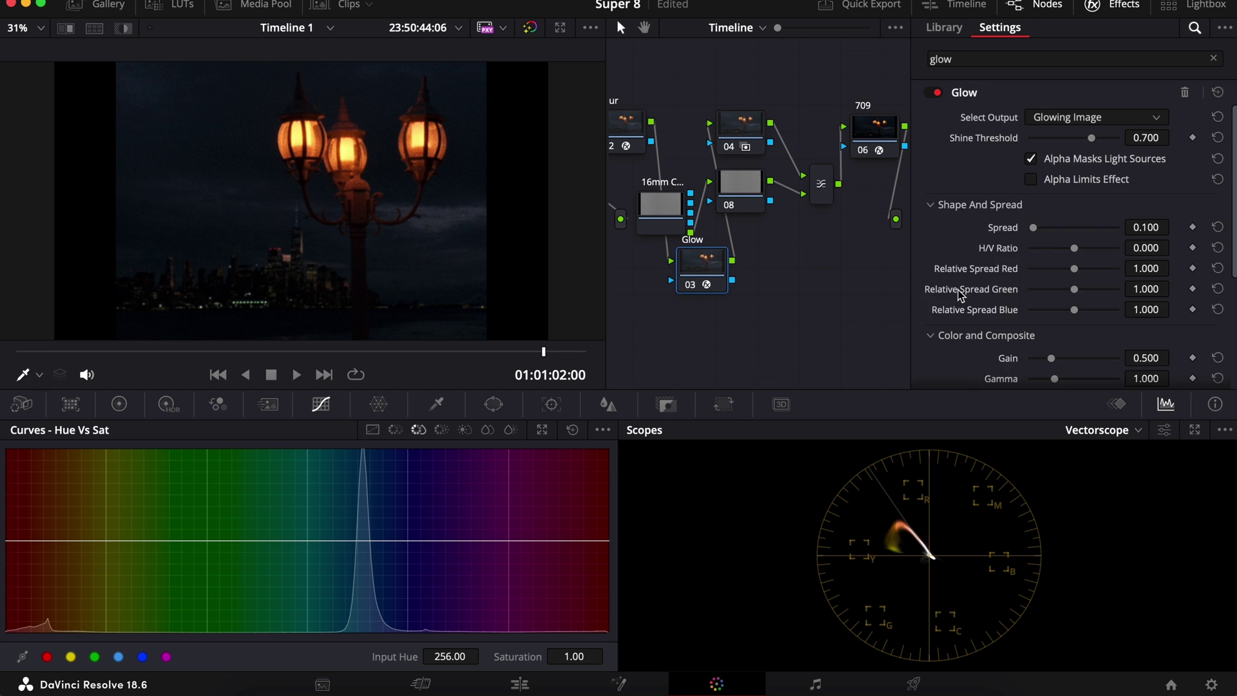
{"action": "scroll", "coordinate": [960, 295], "scroll_direction": "down", "scroll_amount": 5}
{"action": "left_click", "coordinate": [1041, 240]}
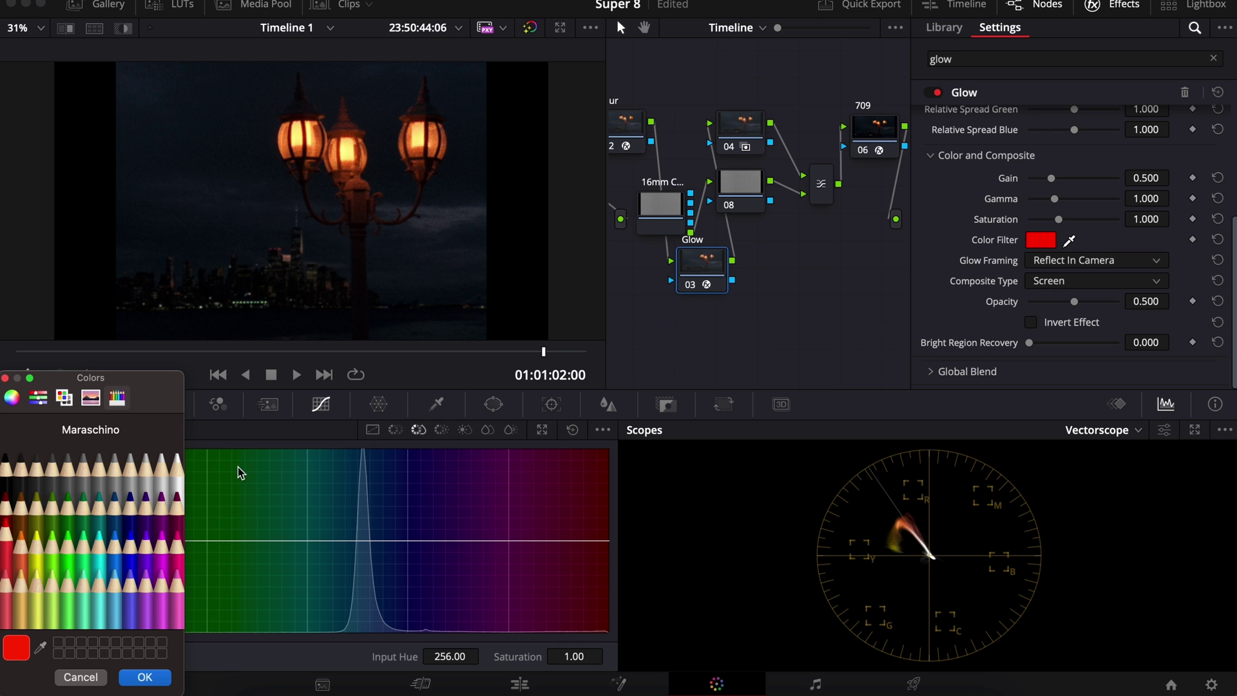
{"action": "left_click", "coordinate": [145, 677]}
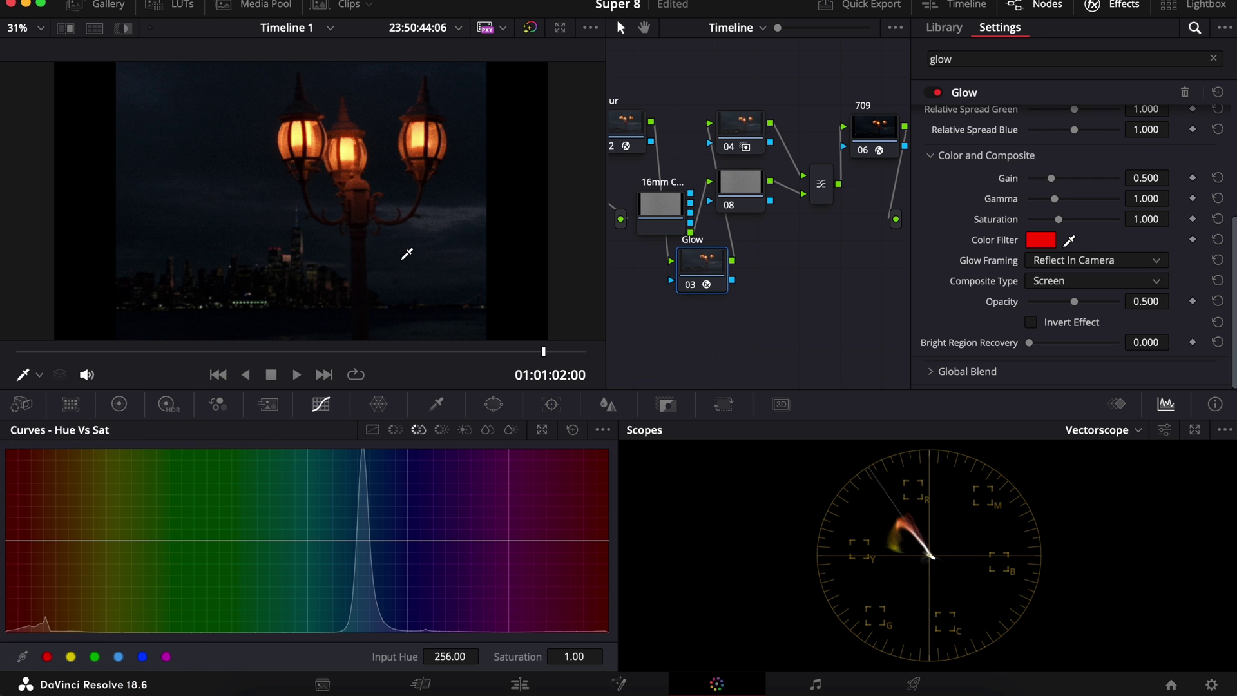
{"action": "left_click", "coordinate": [40, 28]}
{"action": "left_click", "coordinate": [61, 201]}
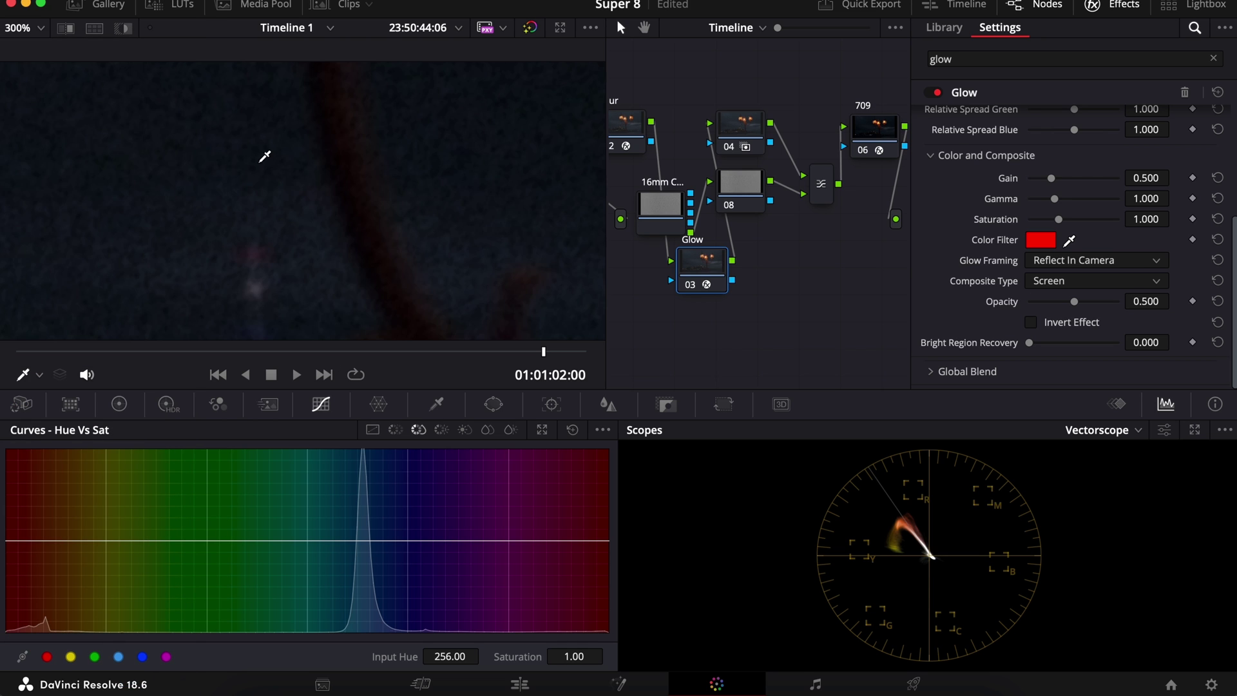
{"action": "scroll", "coordinate": [268, 153], "scroll_direction": "up", "scroll_amount": 5}
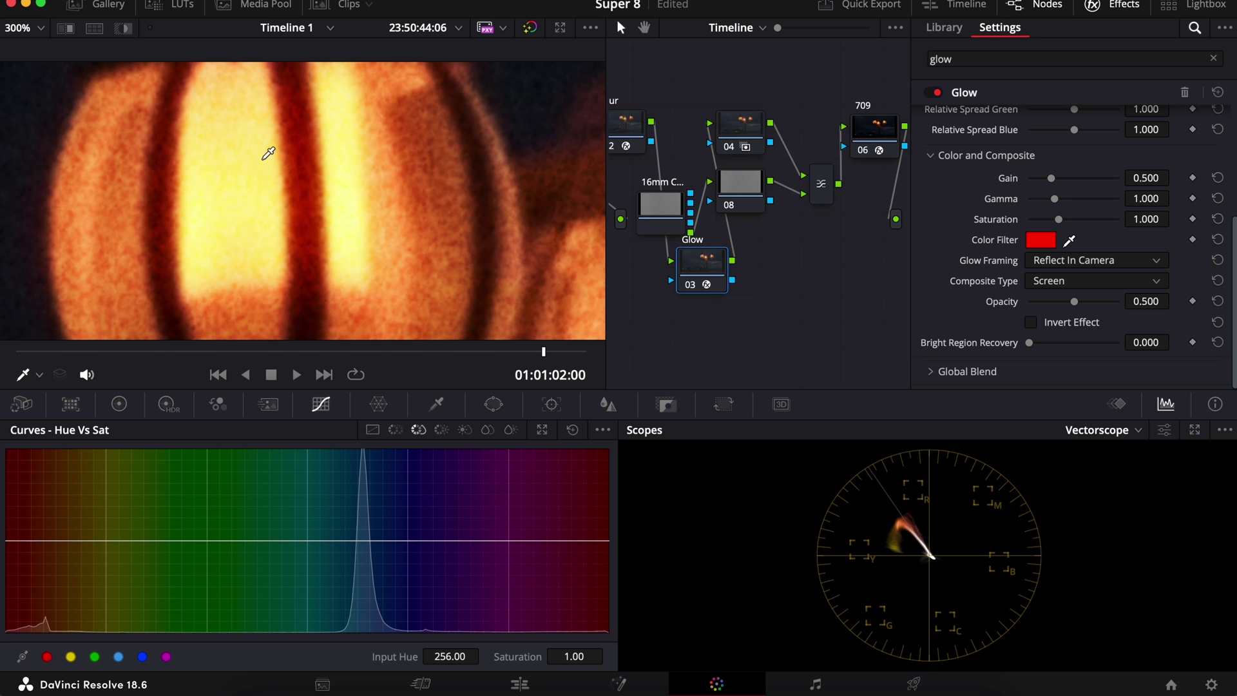
{"action": "key", "text": "super+d"}
{"action": "key", "text": "super+d"}
{"action": "key", "text": "super+d"}
{"action": "key", "text": "super+d"}
{"action": "key", "text": "super+d"}
{"action": "key", "text": "super+d"}
{"action": "key", "text": "super+d"}
{"action": "key", "text": "super+d"}
{"action": "key", "text": "super+d"}
{"action": "key", "text": "super+d"}
{"action": "key", "text": "super+d"}
{"action": "key", "text": "super+d"}
{"action": "key", "text": "super+d"}
{"action": "key", "text": "super+d"}
Step: Try glow gamma 2.434, then reset it to 1.000, comparing with the glow toggled
{"action": "left_click_drag", "start_coordinate": [1054, 199], "coordinate": [1102, 201]}
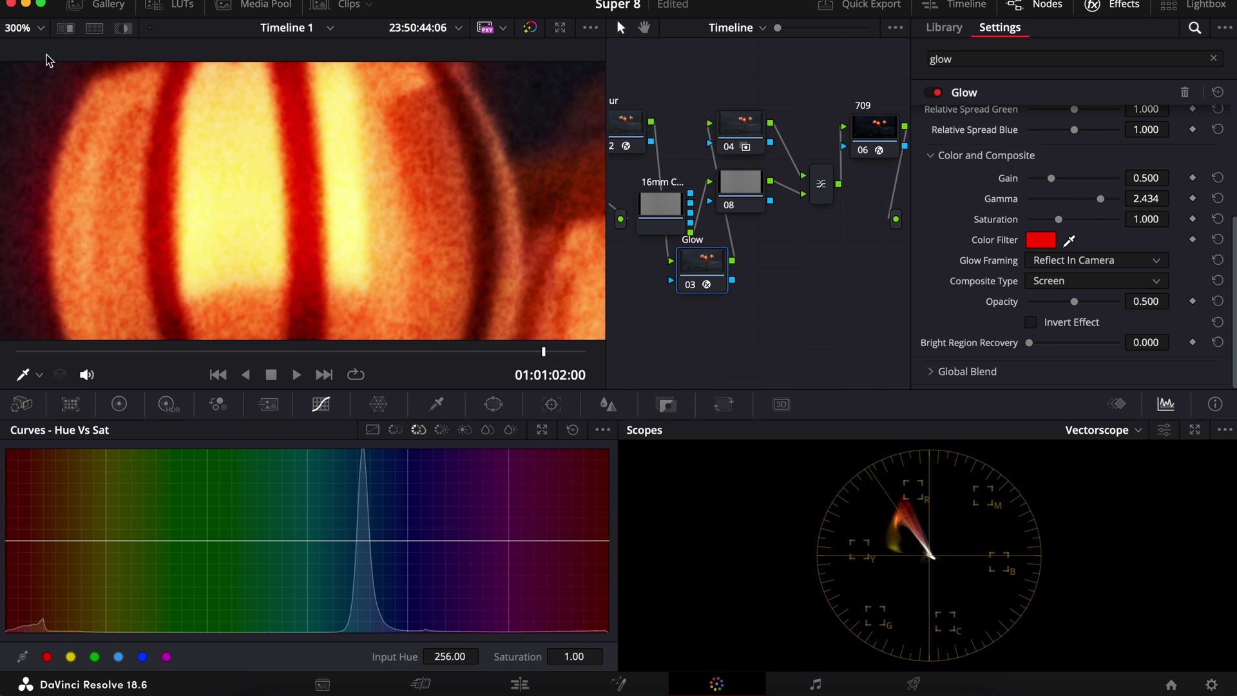
{"action": "left_click", "coordinate": [40, 27]}
{"action": "left_click", "coordinate": [42, 56]}
{"action": "key", "text": "super+d"}
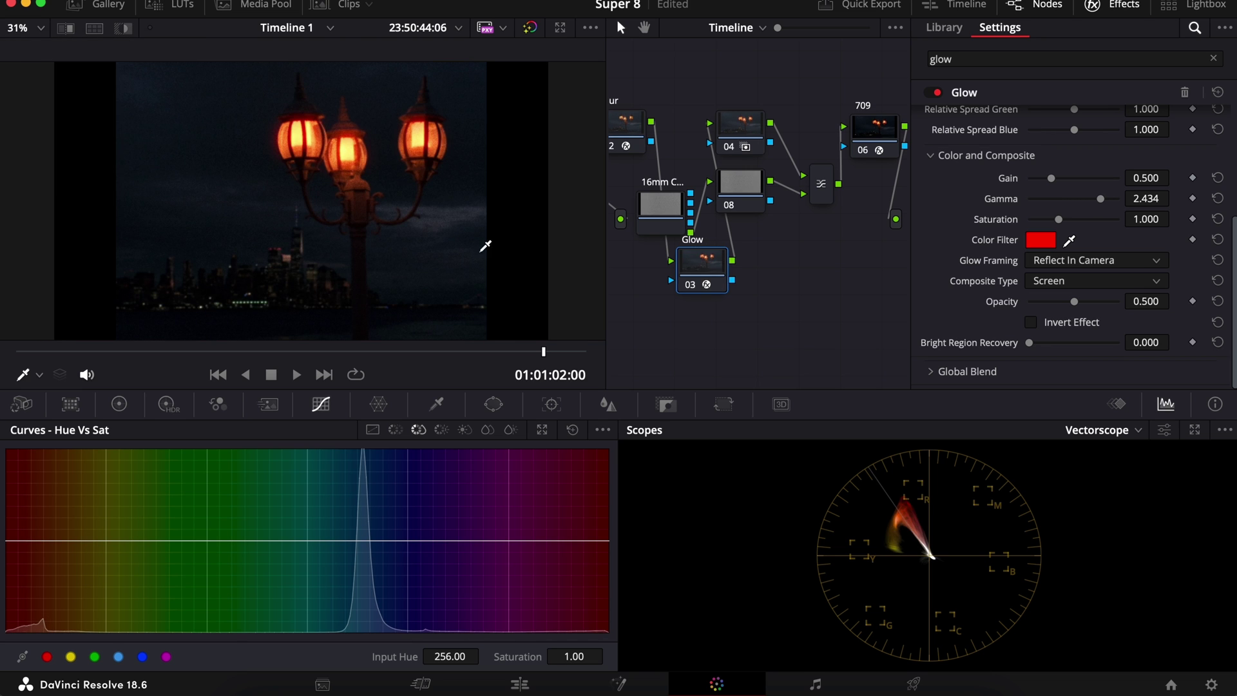
{"action": "left_click", "coordinate": [1216, 199]}
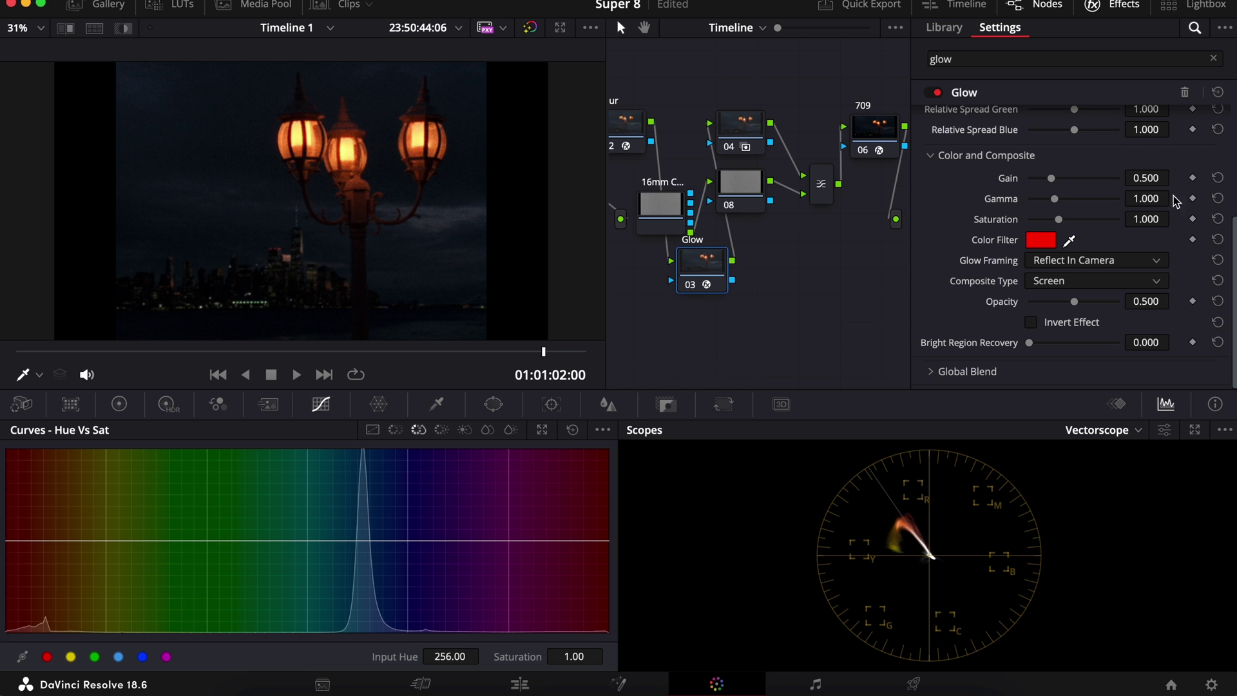
{"action": "key", "text": "super+d"}
{"action": "key", "text": "super+d"}
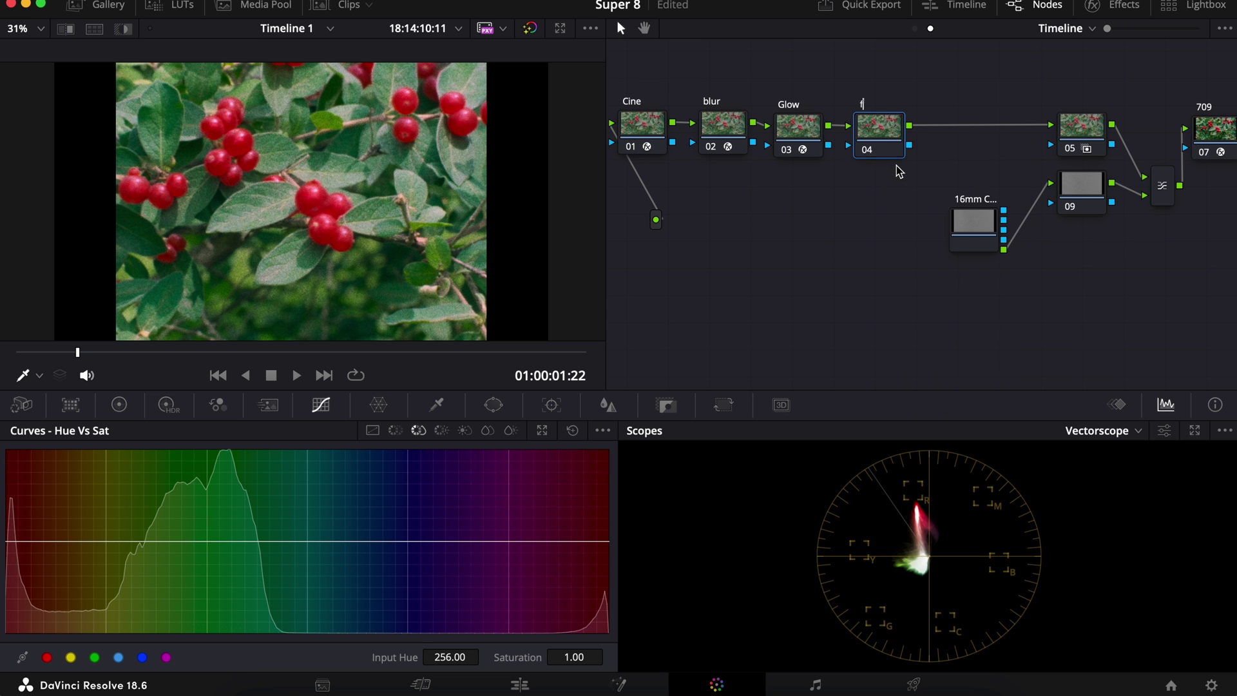
Step: Label node 04 'flicker' and find Flicker Addition in the effects library
{"action": "type", "text": "flicker"}
{"action": "left_click", "coordinate": [1112, 5]}
{"action": "type", "text": "flick"}
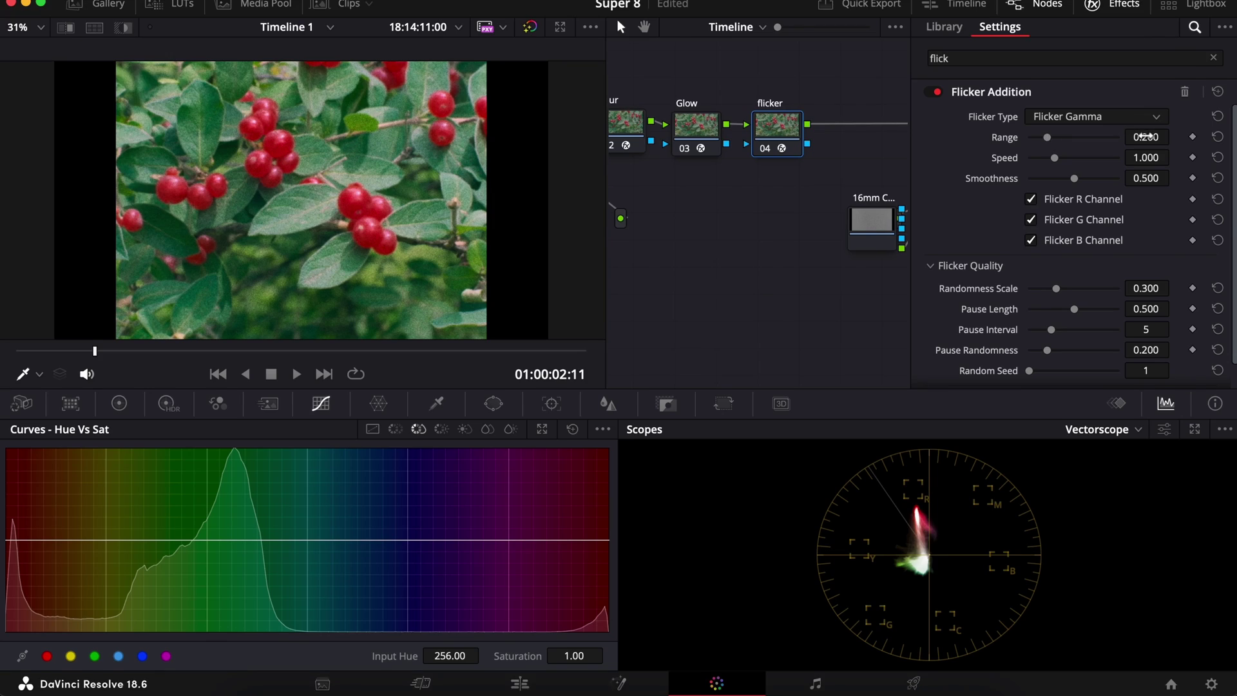
Step: Set flicker speed 3.5, smoothness 0, randomness scale 1, and range to about 0.035
{"action": "left_click_drag", "start_coordinate": [956, 220], "coordinate": [1203, 233]}
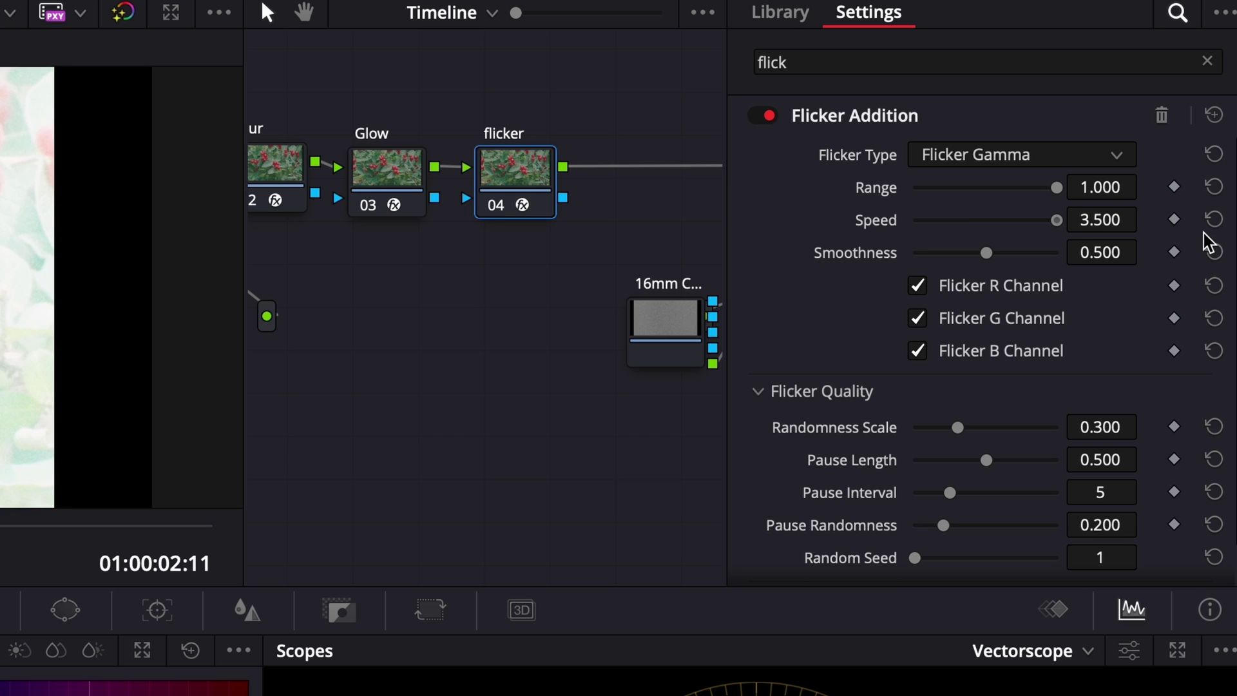
{"action": "left_click_drag", "start_coordinate": [986, 252], "coordinate": [794, 259]}
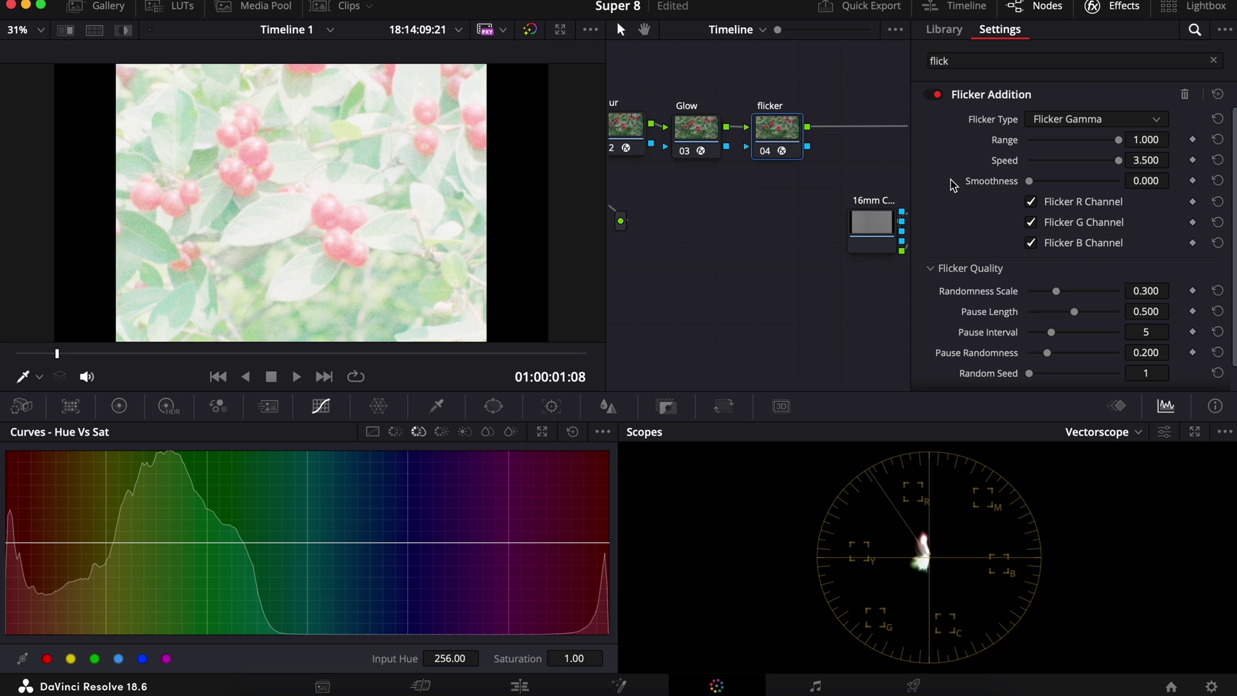
{"action": "left_click_drag", "start_coordinate": [1055, 291], "coordinate": [1197, 293]}
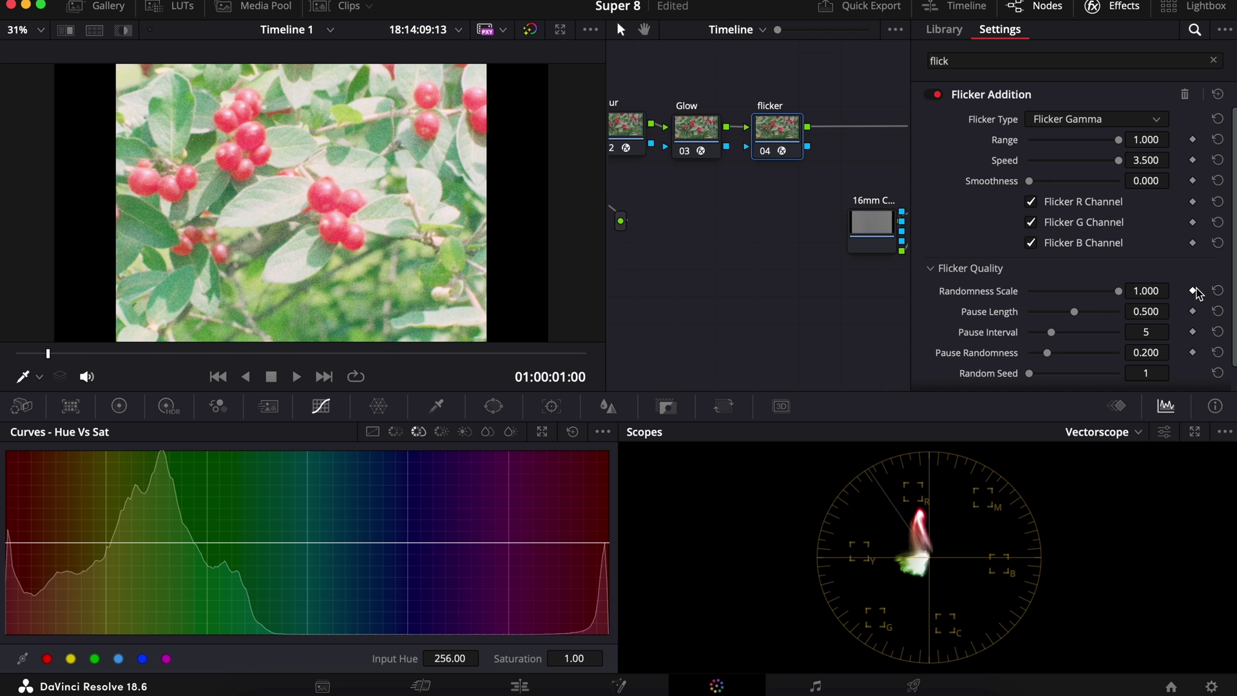
{"action": "scroll", "coordinate": [1095, 293], "scroll_direction": "down", "scroll_amount": 1}
{"action": "left_click_drag", "start_coordinate": [1074, 286], "coordinate": [1032, 287]}
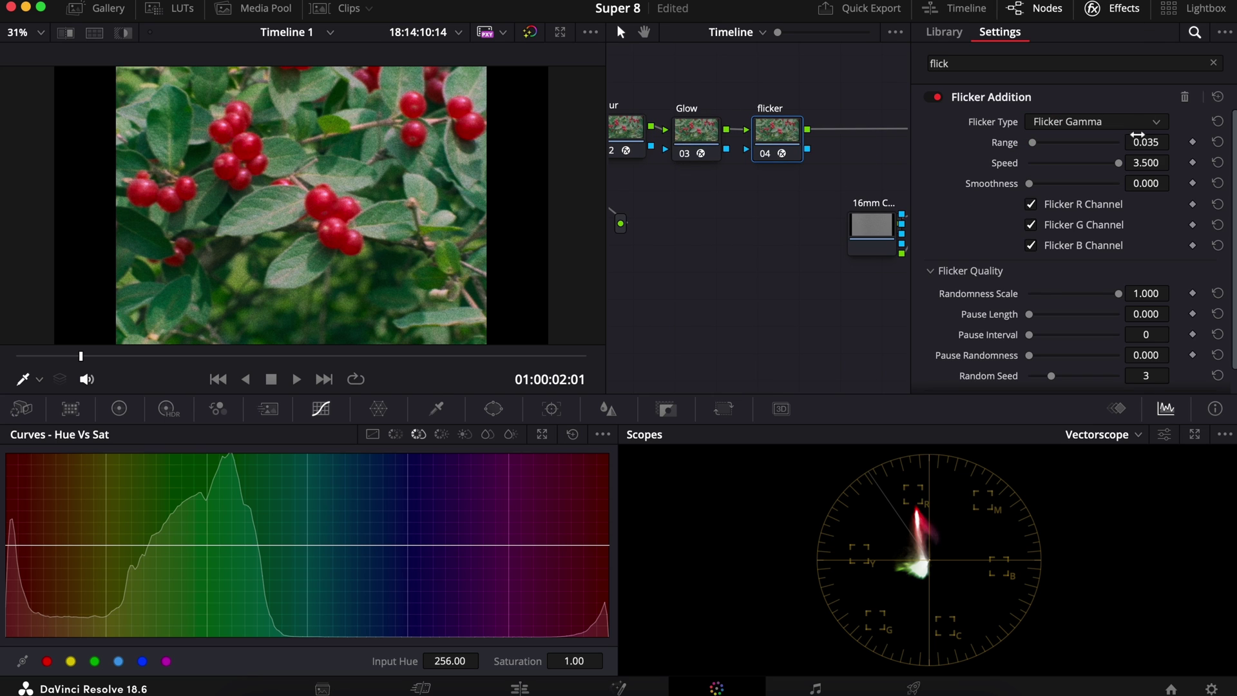
{"action": "left_click", "coordinate": [1132, 18]}
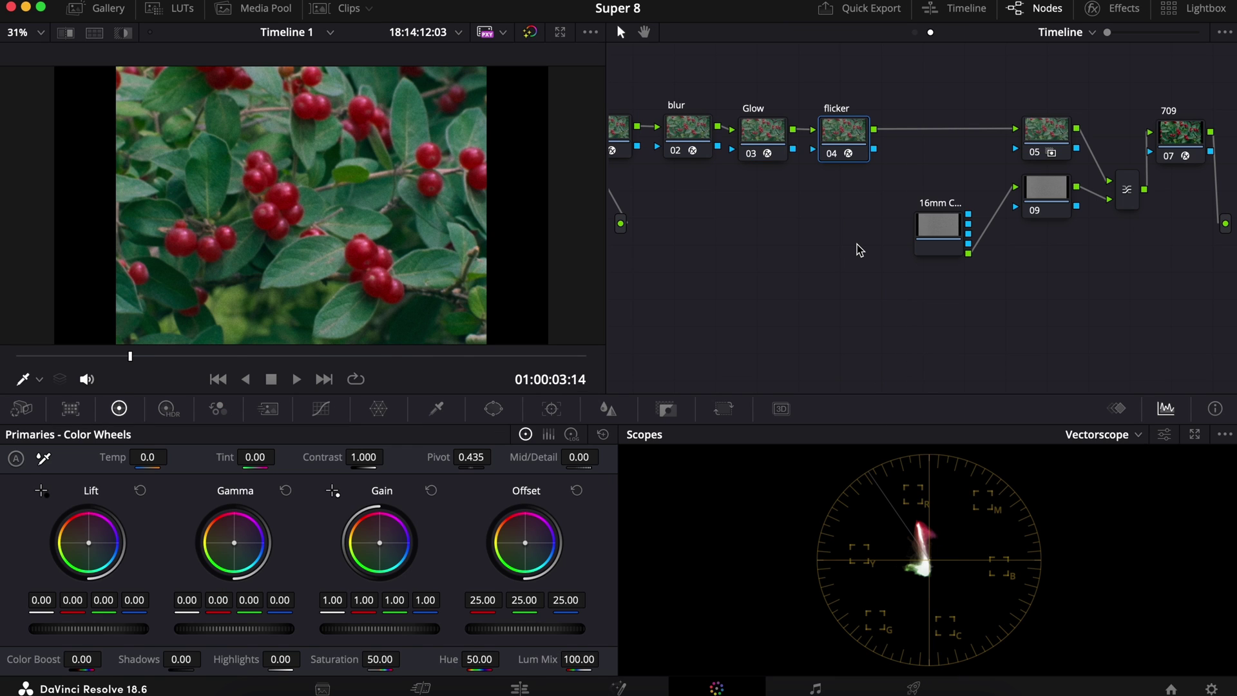
Step: Add a serial node after the flicker node, label it Shake, and apply Camera Shake
{"action": "key", "text": "alt+s"}
{"action": "right_click", "coordinate": [913, 139]}
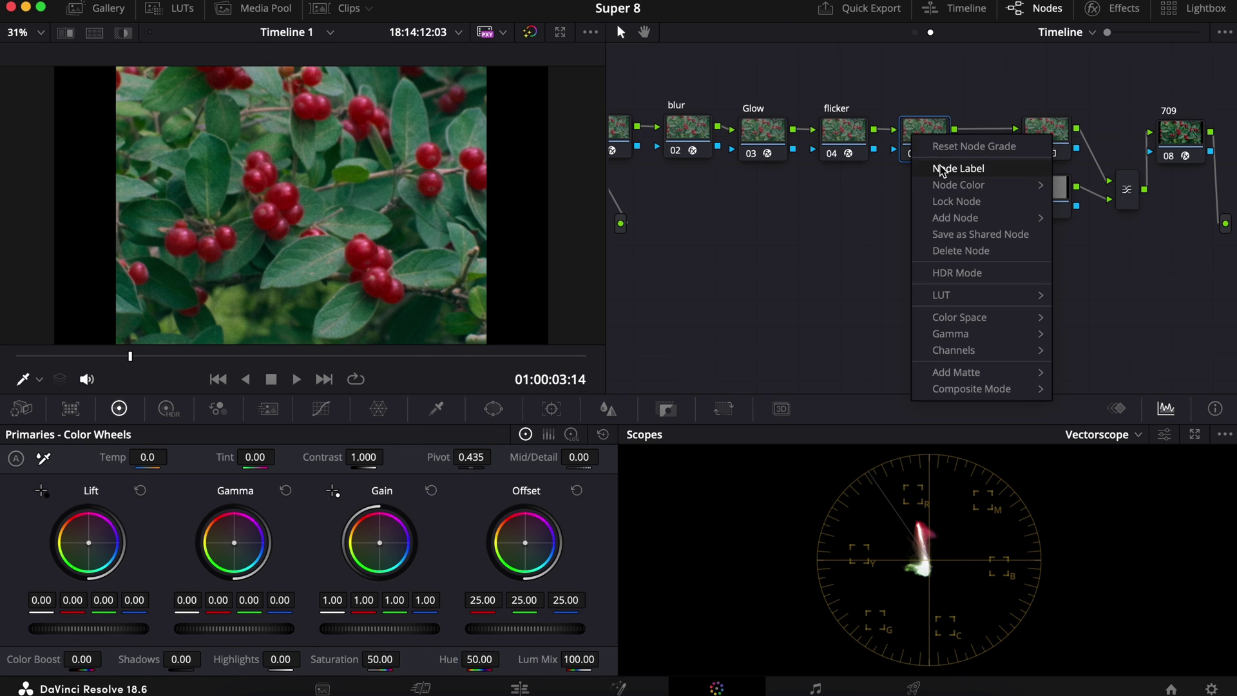
{"action": "left_click", "coordinate": [942, 171]}
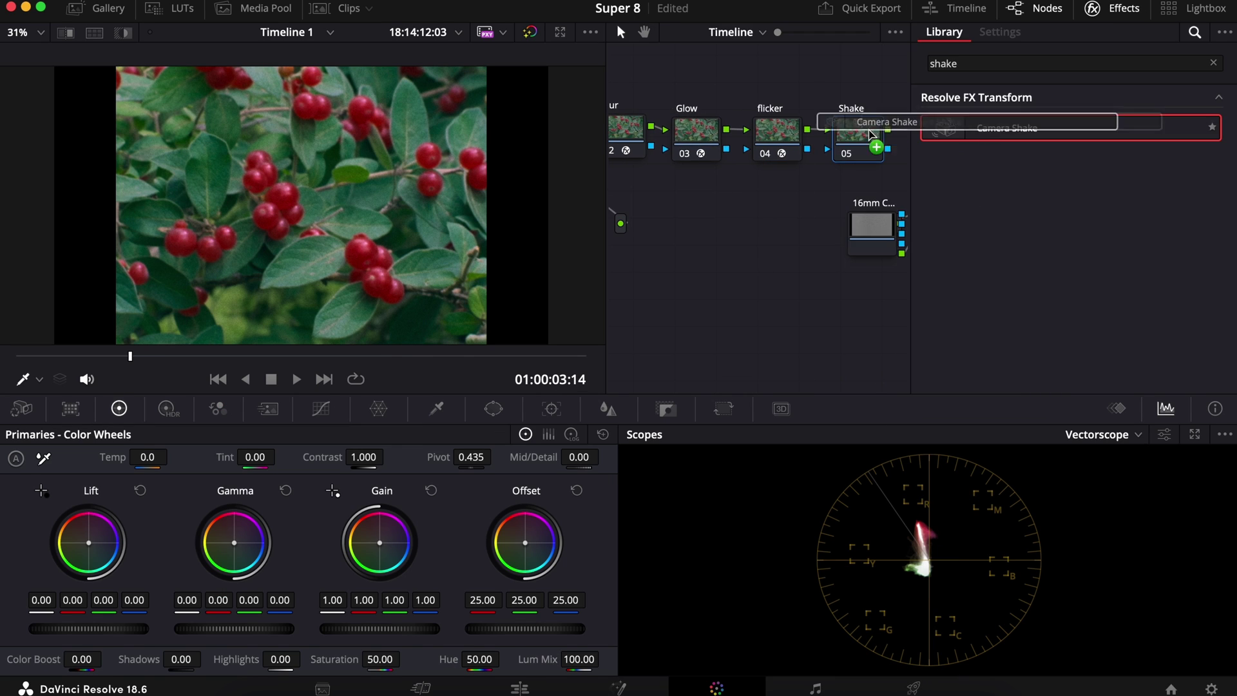
{"action": "left_click_drag", "start_coordinate": [953, 121], "coordinate": [858, 138]}
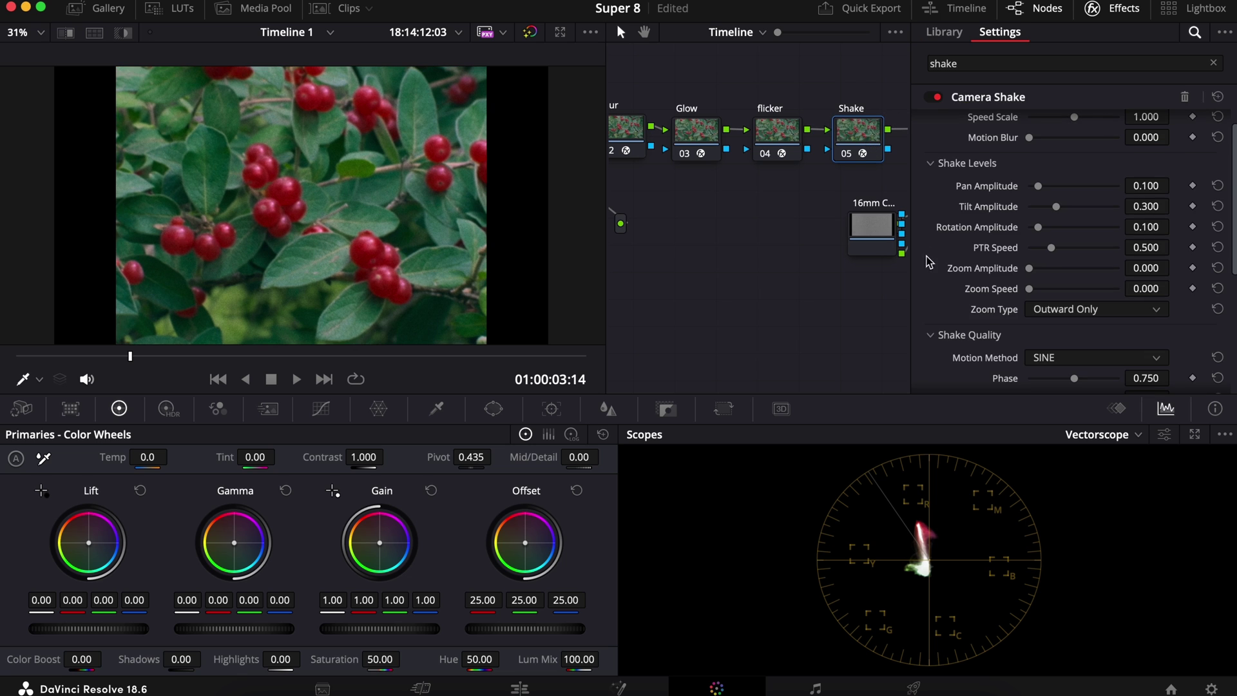
Step: Set the shake Motion Method to Rectified SINE (invert) with motion and speed scale 2.000
{"action": "scroll", "coordinate": [928, 260], "scroll_direction": "down", "scroll_amount": 3}
{"action": "left_click", "coordinate": [1069, 246]}
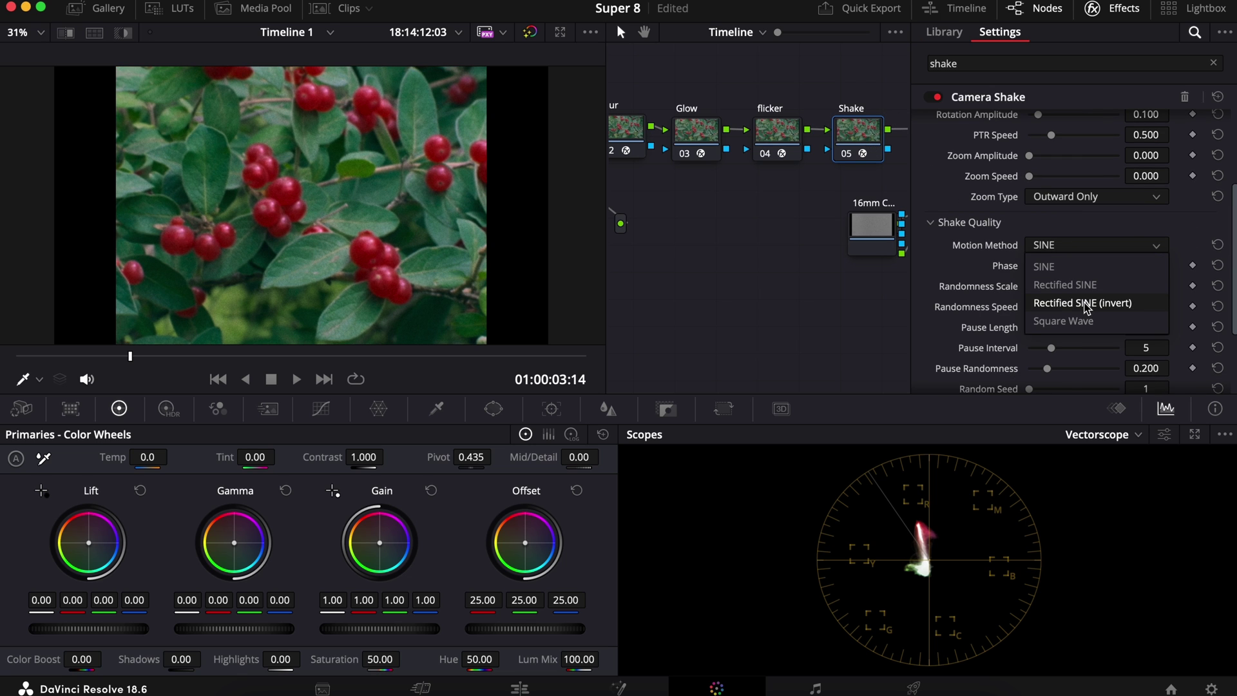
{"action": "left_click", "coordinate": [1087, 303]}
{"action": "scroll", "coordinate": [990, 279], "scroll_direction": "up", "scroll_amount": 4}
{"action": "left_click_drag", "start_coordinate": [1074, 122], "coordinate": [1206, 125]}
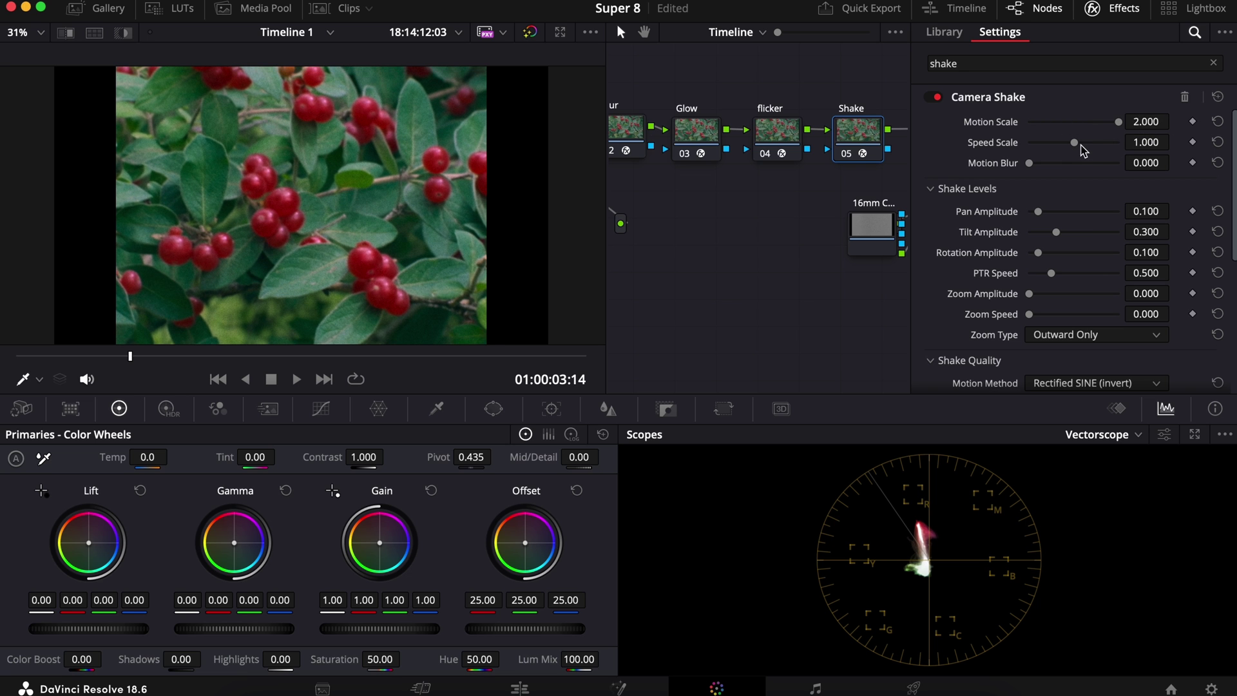
{"action": "left_click_drag", "start_coordinate": [1082, 150], "coordinate": [1176, 132]}
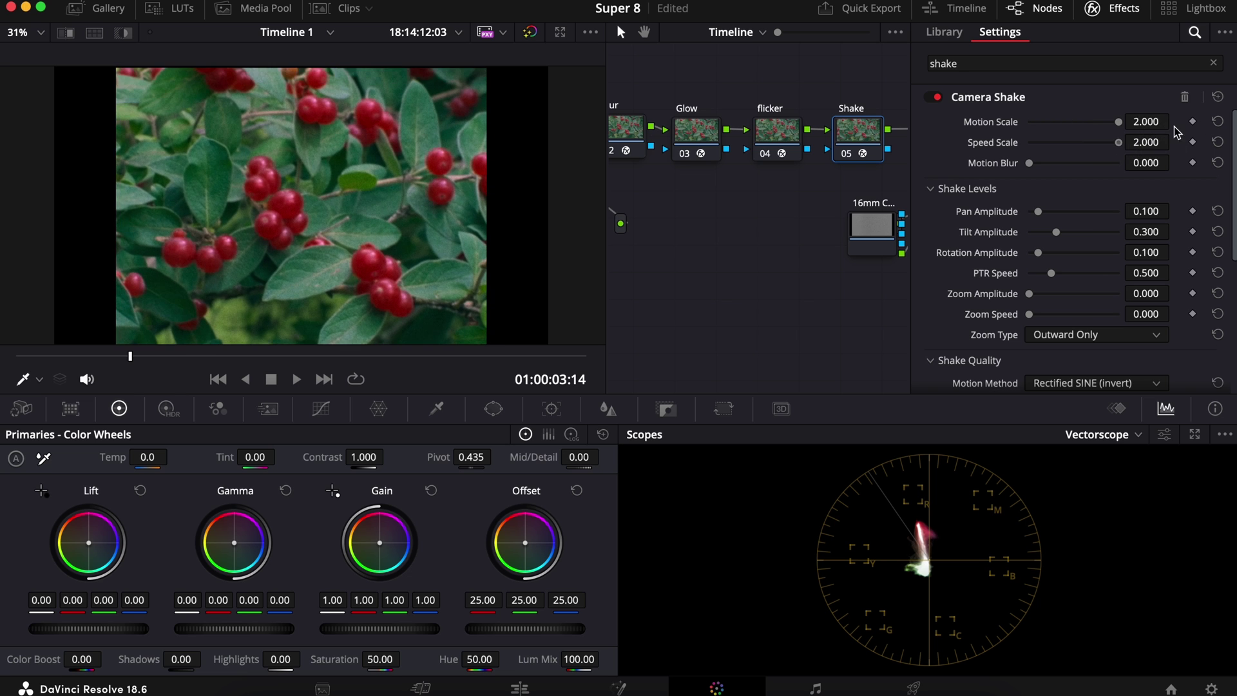
Step: Preview the shake, set pan amplitude 0.006 and tilt 0.009, and zero the rotation amplitude
{"action": "key", "text": "space"}
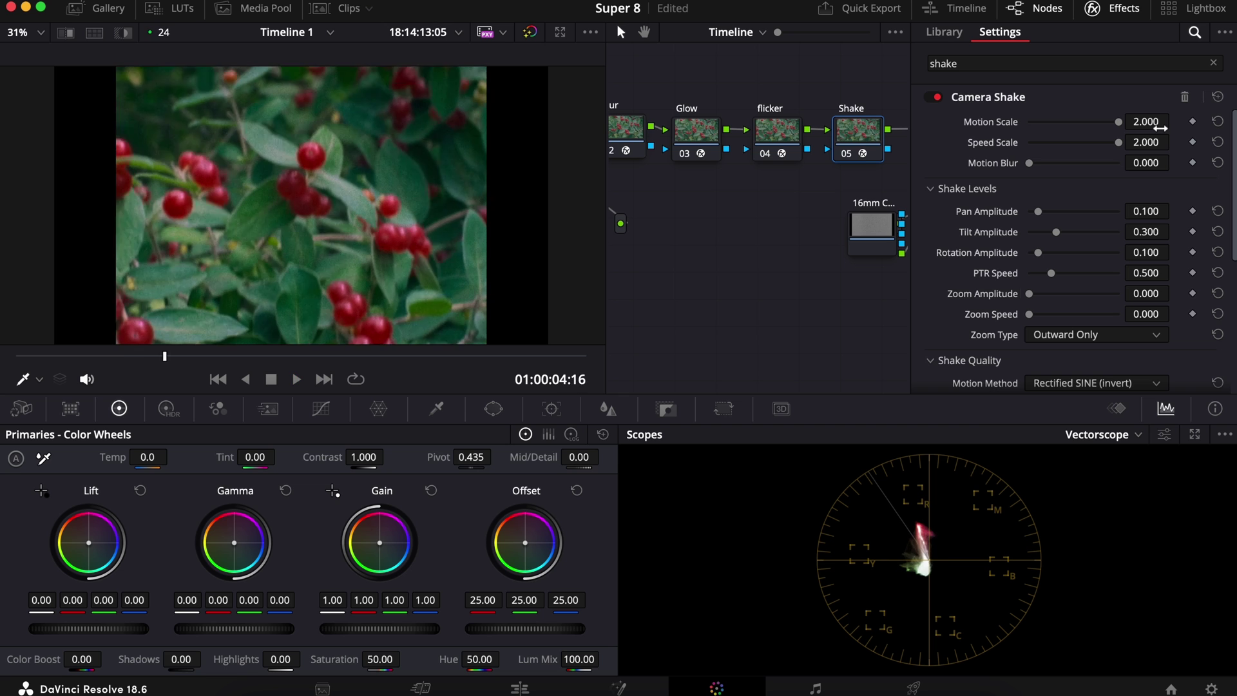
{"action": "key", "text": "space"}
{"action": "left_click", "coordinate": [1147, 211]}
{"action": "key", "text": "BackSpace"}
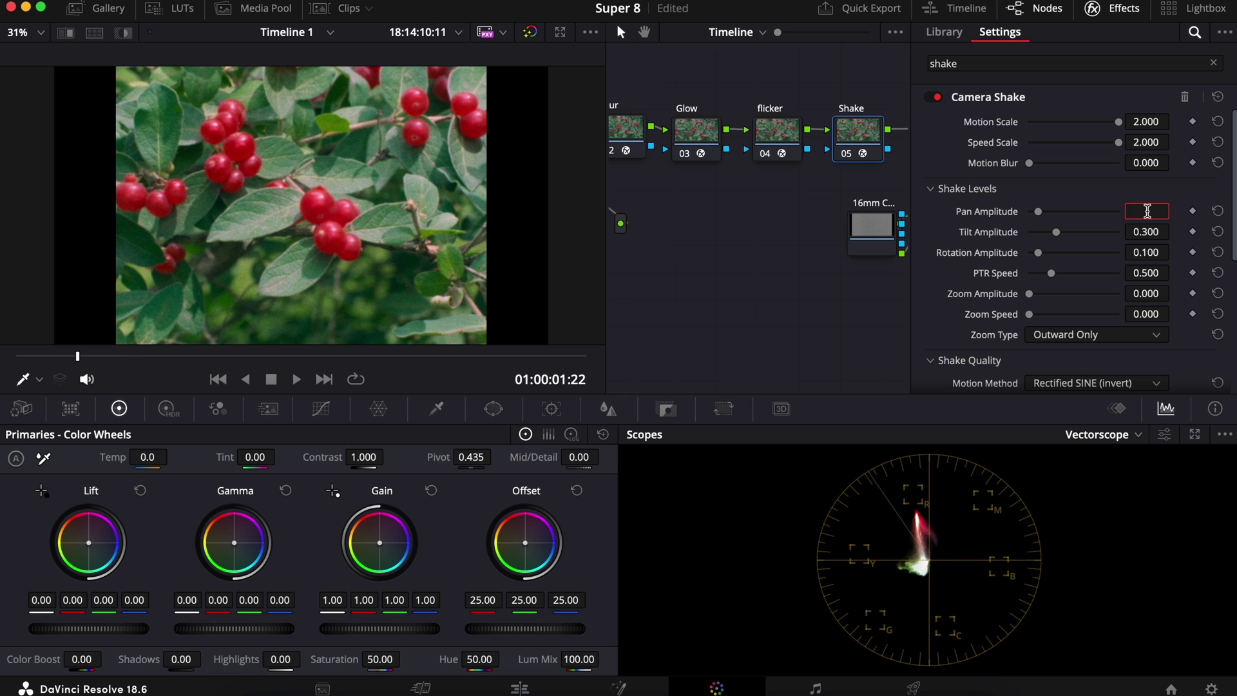
{"action": "type", "text": "100"}
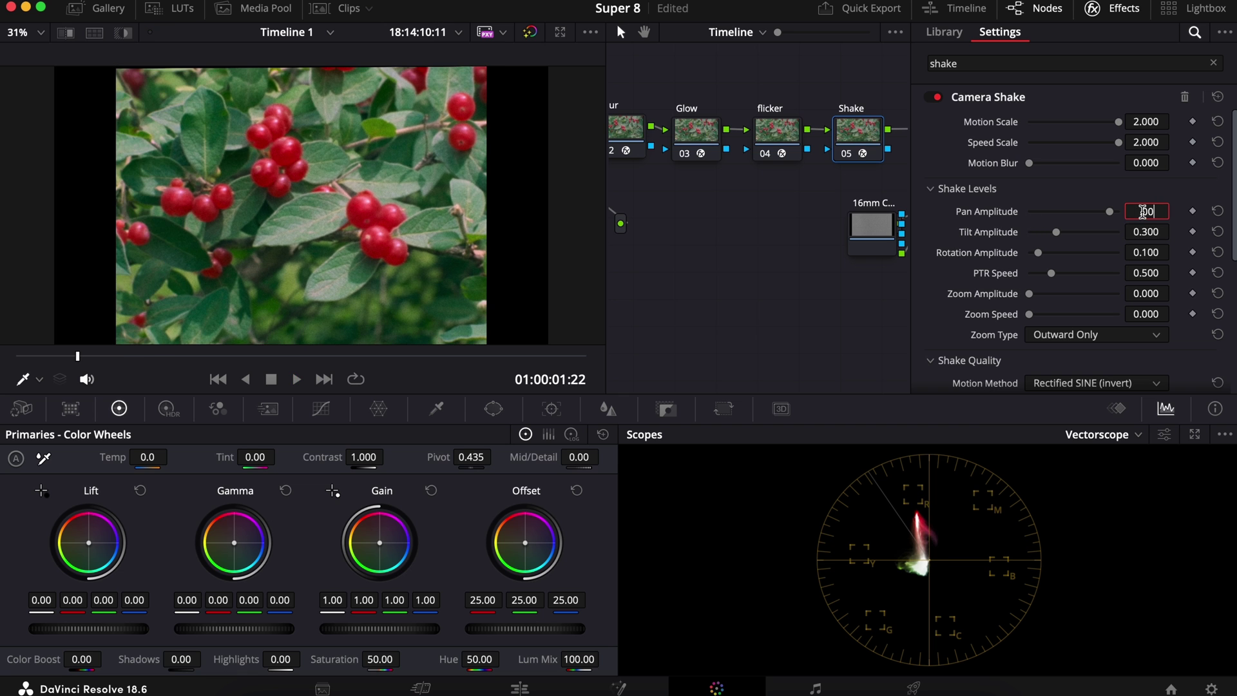
{"action": "left_click", "coordinate": [1142, 232]}
{"action": "key", "text": "BackSpace"}
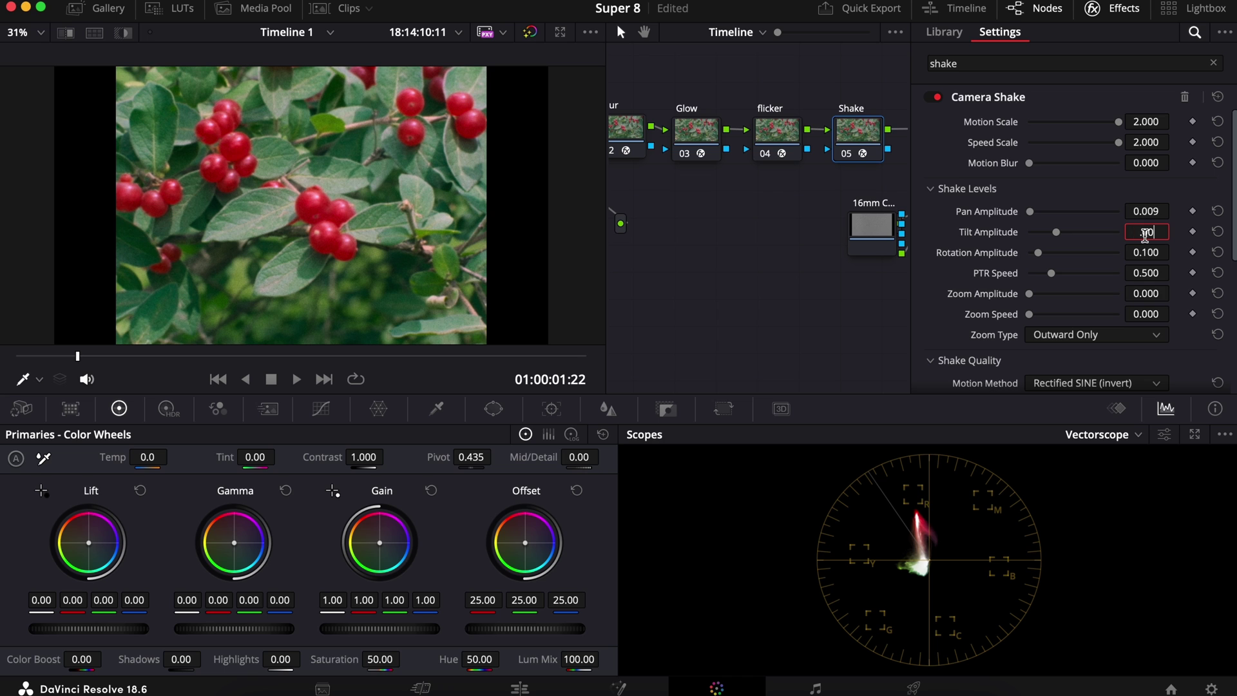
{"action": "left_click", "coordinate": [1138, 212]}
{"action": "type", "text": ".006"}
{"action": "left_click", "coordinate": [1146, 233]}
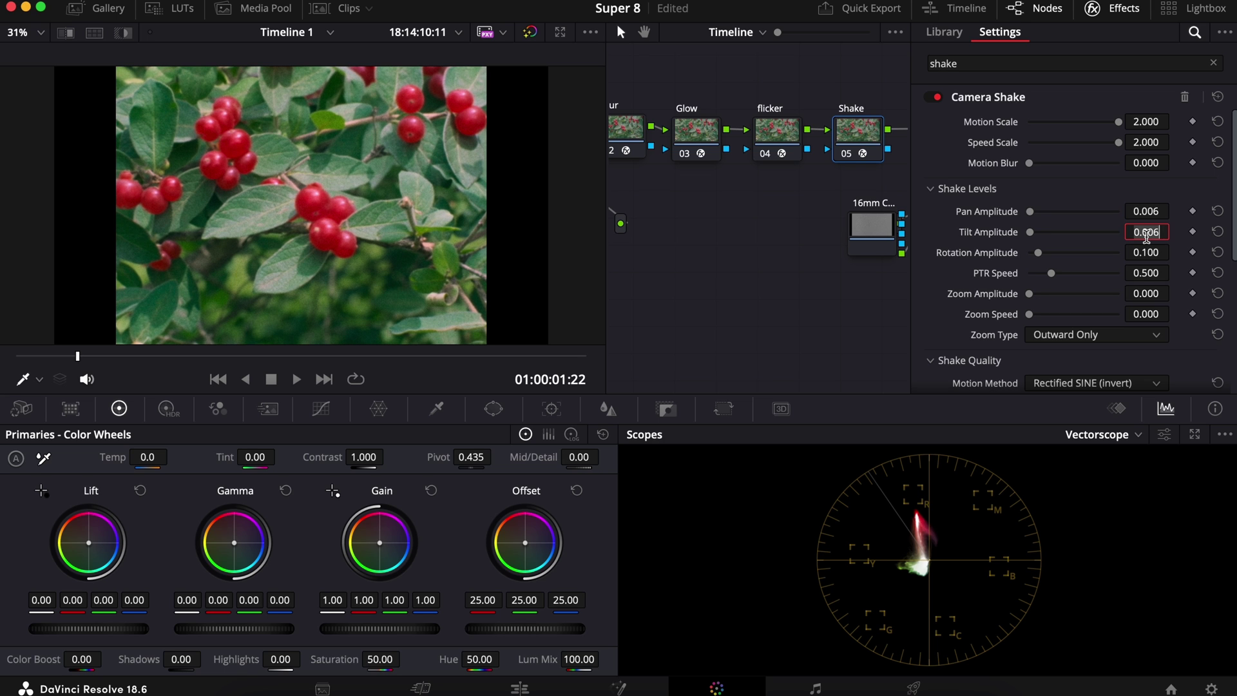
{"action": "key", "text": "BackSpace"}
{"action": "type", "text": ".009"}
{"action": "key", "text": "Return"}
{"action": "double_click", "coordinate": [952, 254]}
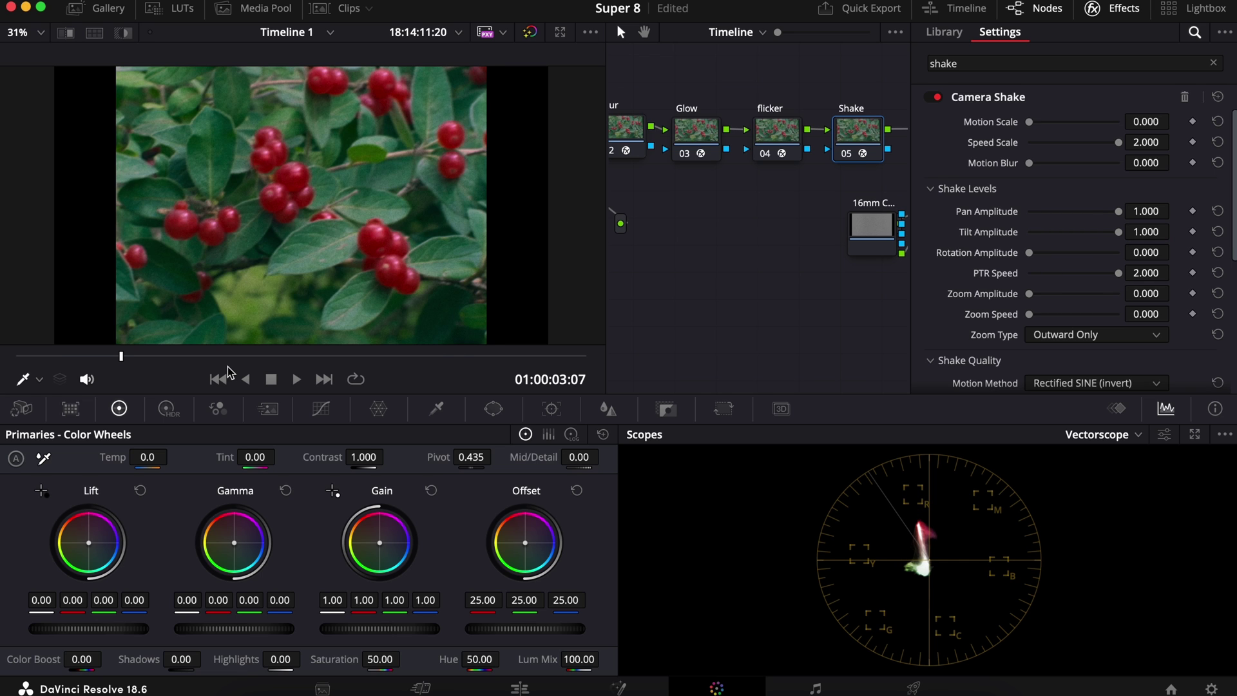
Step: Replay the clip from near the start, then set pan and tilt amplitudes to 0.010
{"action": "left_click", "coordinate": [44, 357]}
{"action": "key", "text": "space"}
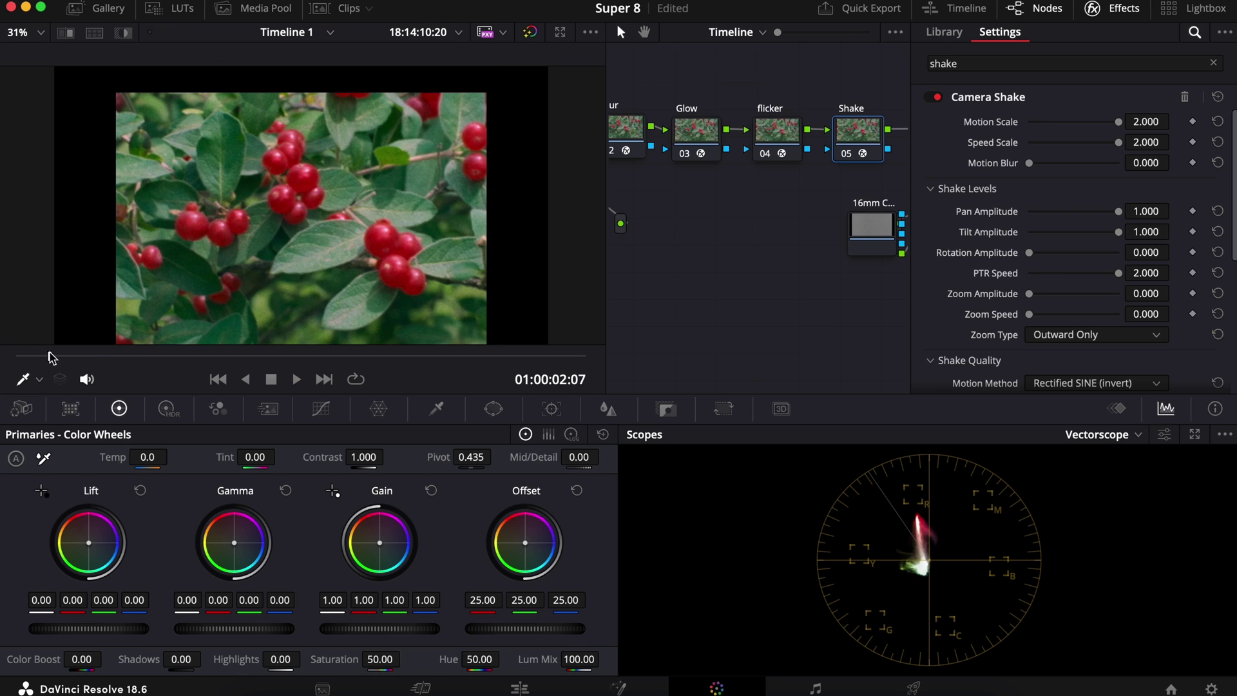
{"action": "key", "text": "space"}
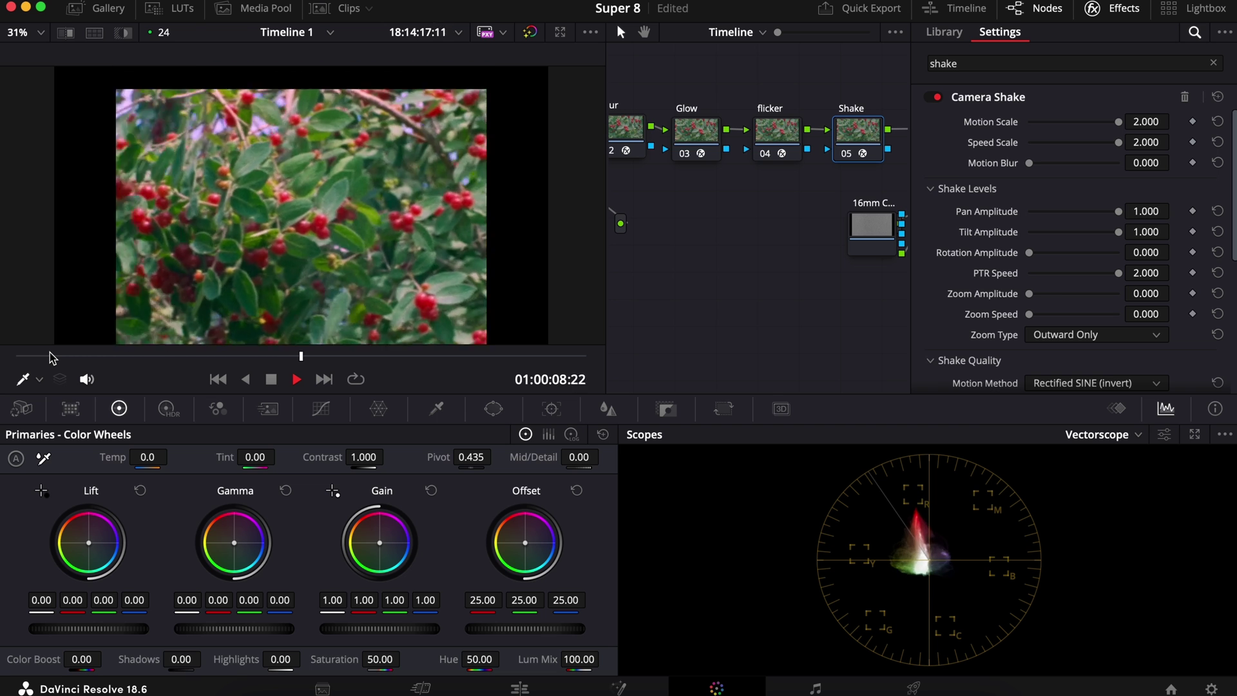
{"action": "key", "text": "space"}
{"action": "left_click", "coordinate": [1146, 212]}
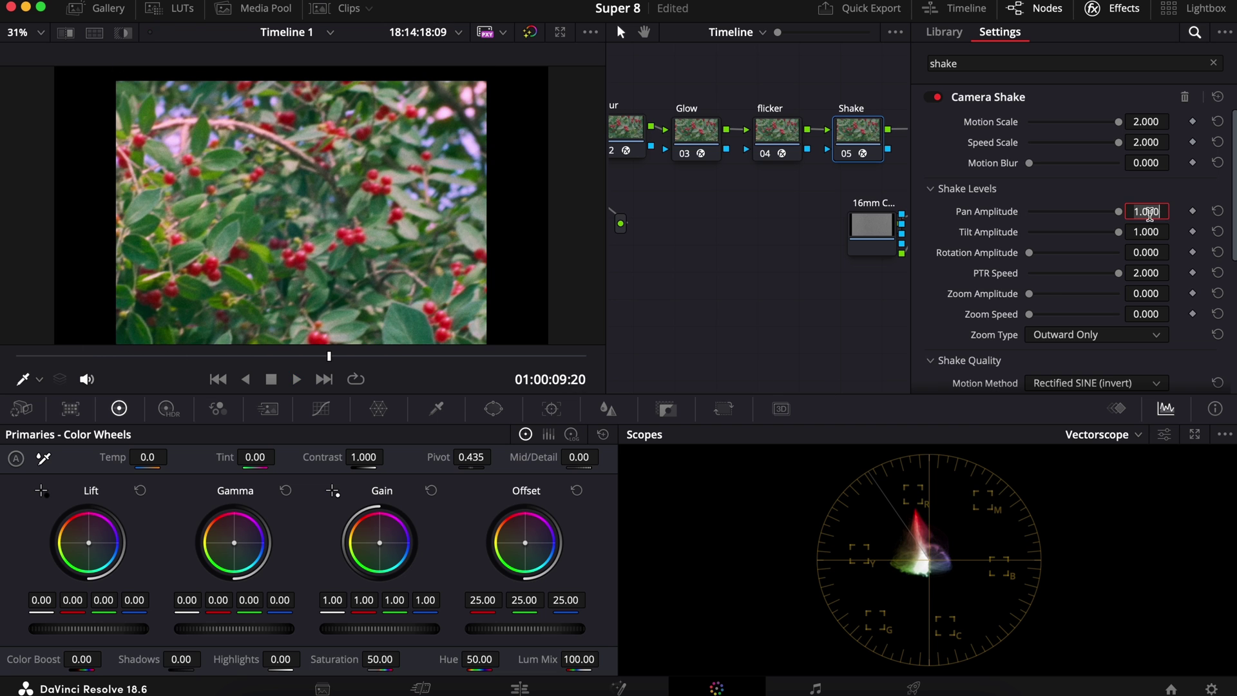
{"action": "key", "text": "BackSpace"}
{"action": "key", "text": "BackSpace"}
{"action": "key", "text": "BackSpace"}
{"action": "key", "text": "BackSpace"}
{"action": "key", "text": "BackSpace"}
{"action": "key", "text": "Return"}
{"action": "left_click", "coordinate": [1145, 234]}
{"action": "key", "text": "BackSpace"}
{"action": "key", "text": "BackSpace"}
{"action": "key", "text": "BackSpace"}
{"action": "key", "text": "BackSpace"}
{"action": "key", "text": "BackSpace"}
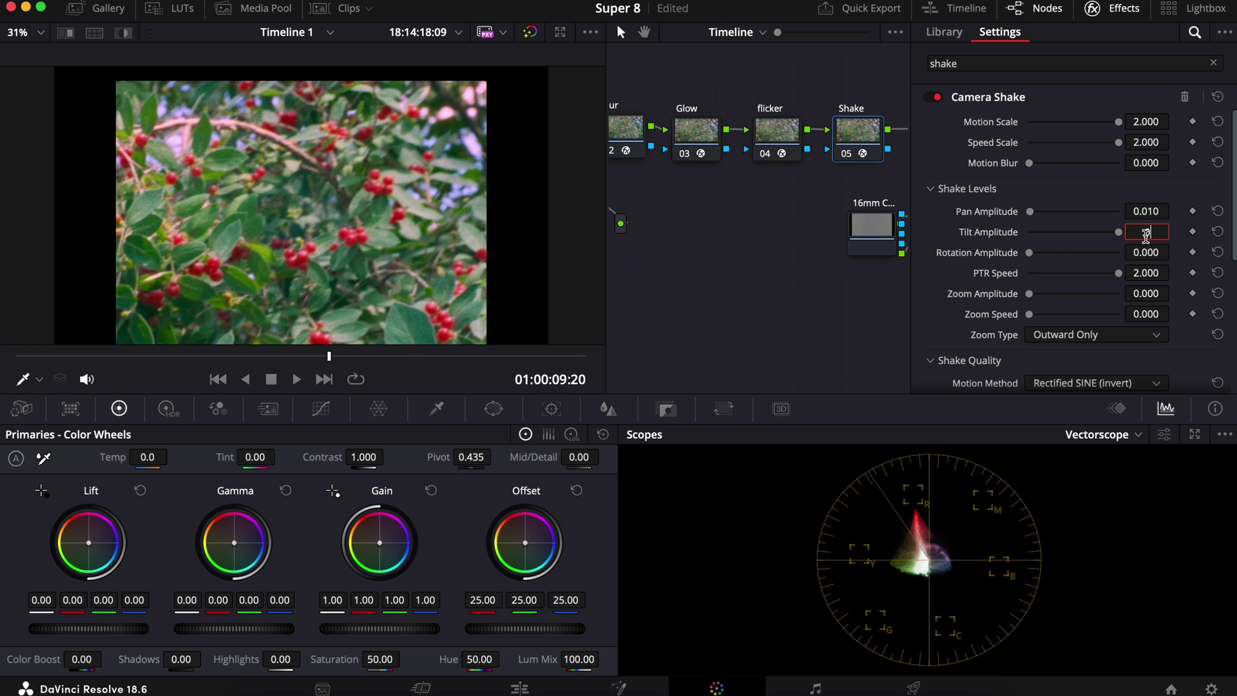
{"action": "type", "text": "0.01"}
{"action": "key", "text": "Return"}
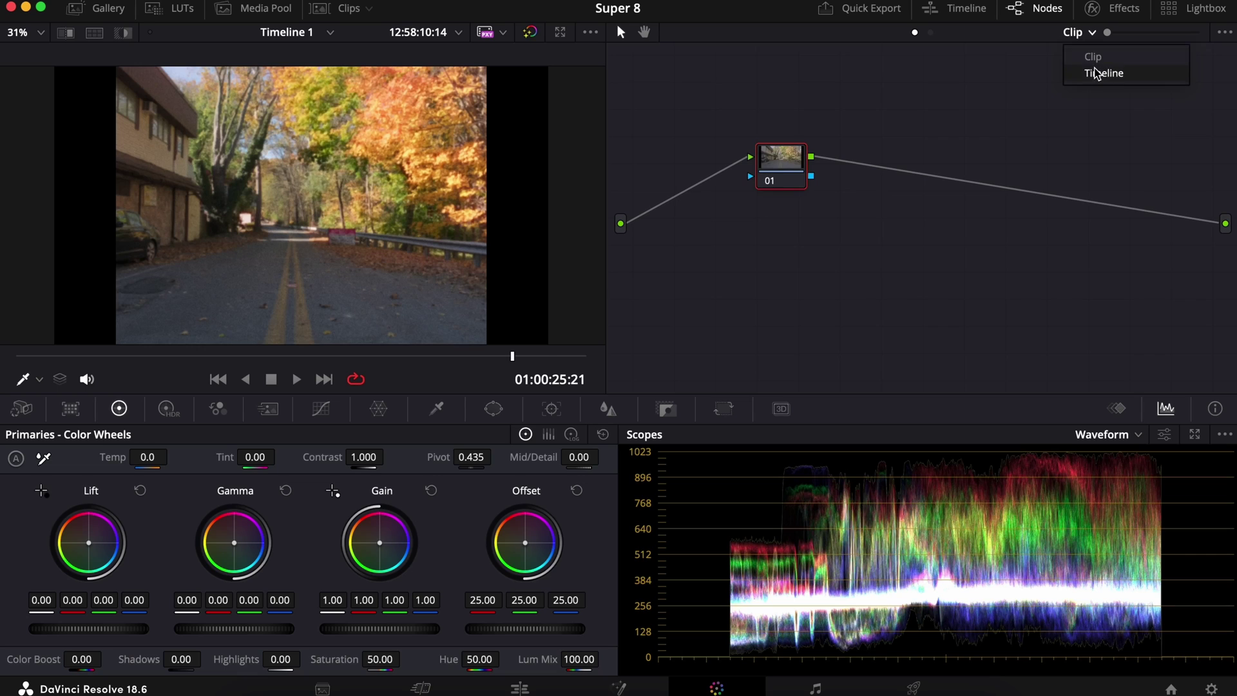
Step: From the timeline node graph, lower the Camera Shake pan amplitude to 0.006 and tilt to 0.009
{"action": "left_click", "coordinate": [1082, 72]}
{"action": "left_click", "coordinate": [1109, 8]}
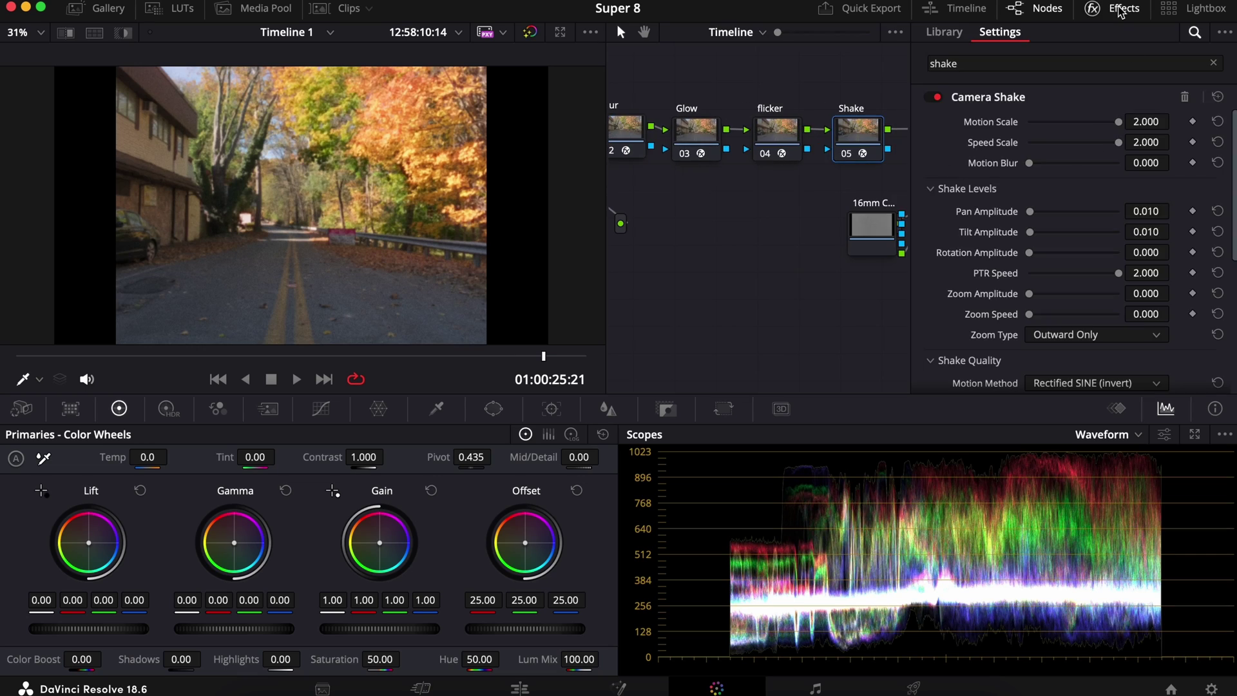
{"action": "left_click", "coordinate": [1145, 211]}
{"action": "key", "text": "BackSpace"}
{"action": "type", "text": ".006"}
{"action": "left_click", "coordinate": [1150, 232]}
{"action": "type", "text": ".006"}
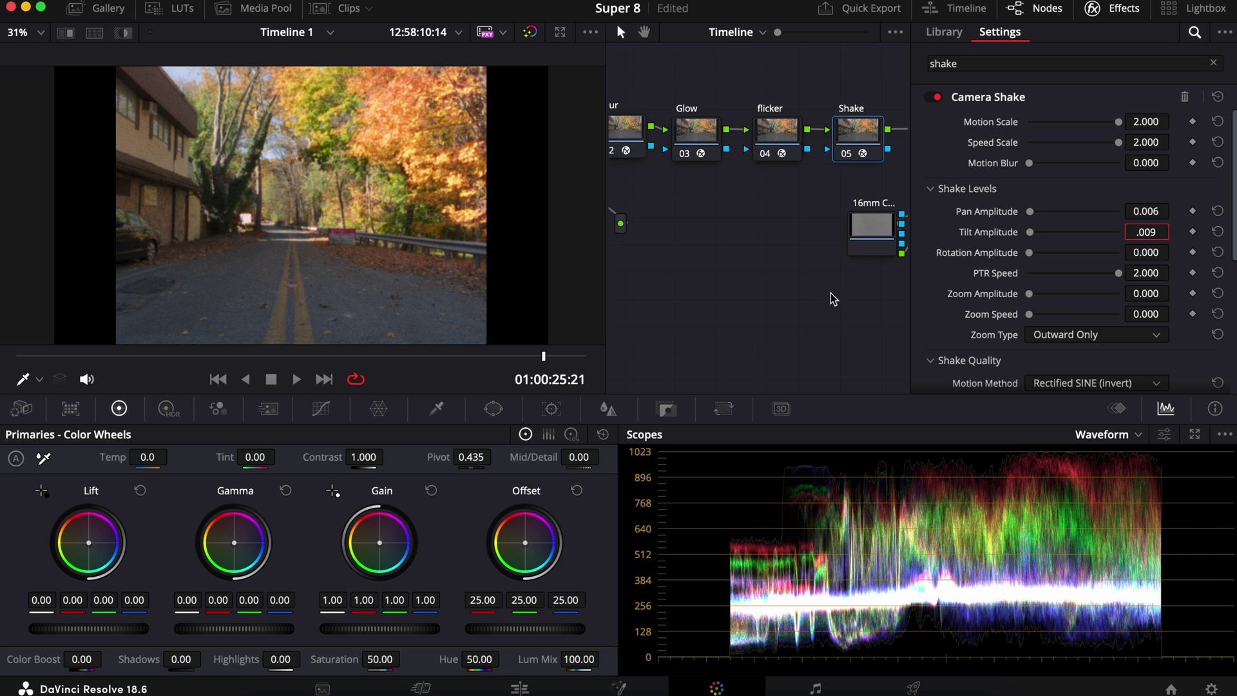
{"action": "key", "text": "Return"}
Step: Keep Black as the border type and drag Zoom to Crop toward zero
{"action": "left_click", "coordinate": [1094, 9]}
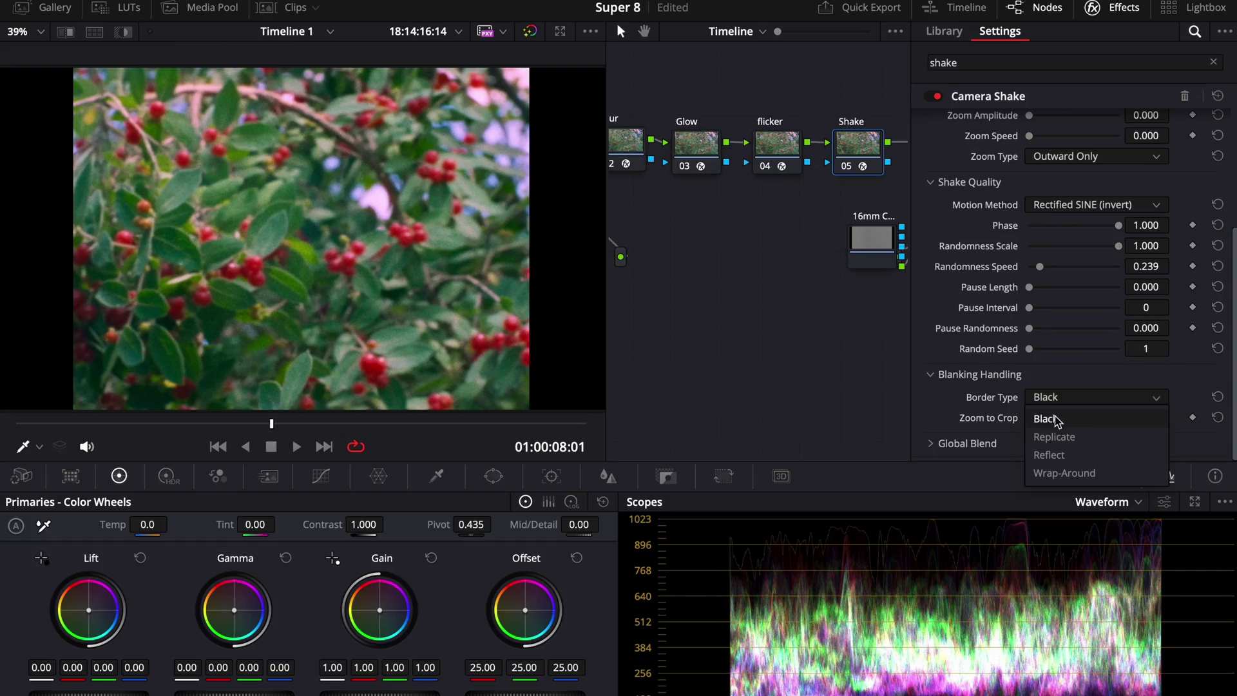
{"action": "left_click", "coordinate": [958, 408]}
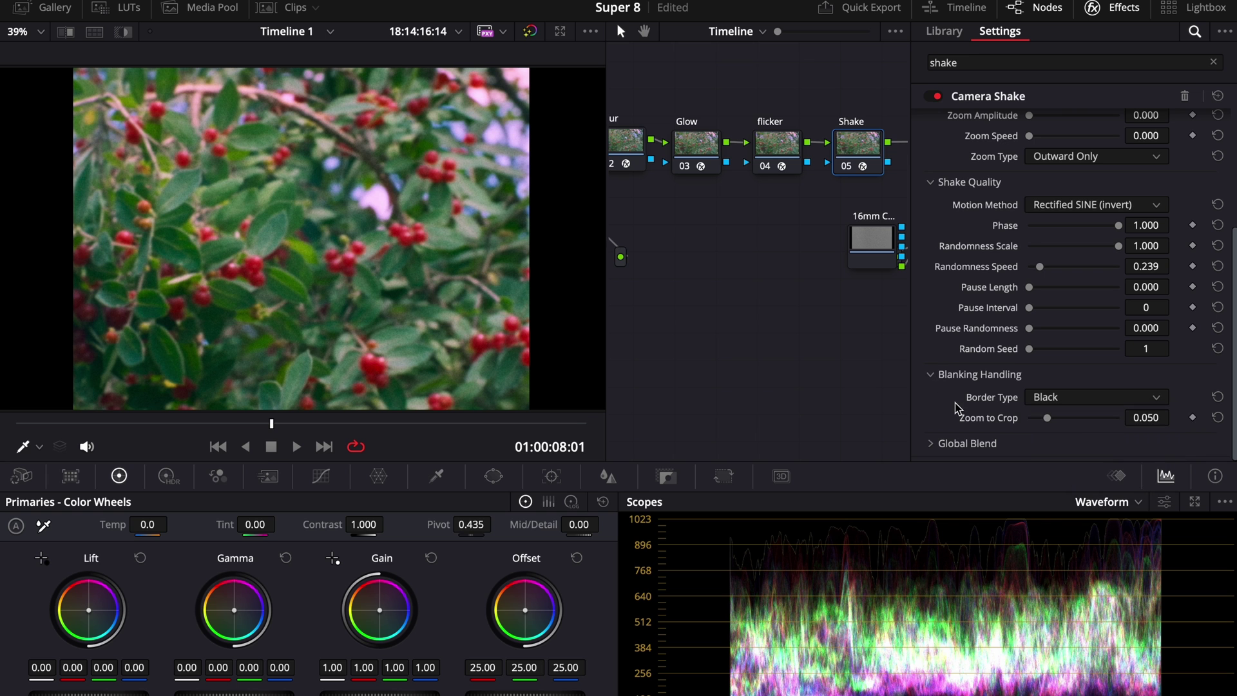
{"action": "mouse_move", "coordinate": [1047, 417]}
{"action": "left_mouse_down"}
{"action": "mouse_move", "coordinate": [1016, 420]}
{"action": "mouse_move", "coordinate": [1036, 420]}
{"action": "left_mouse_up"}
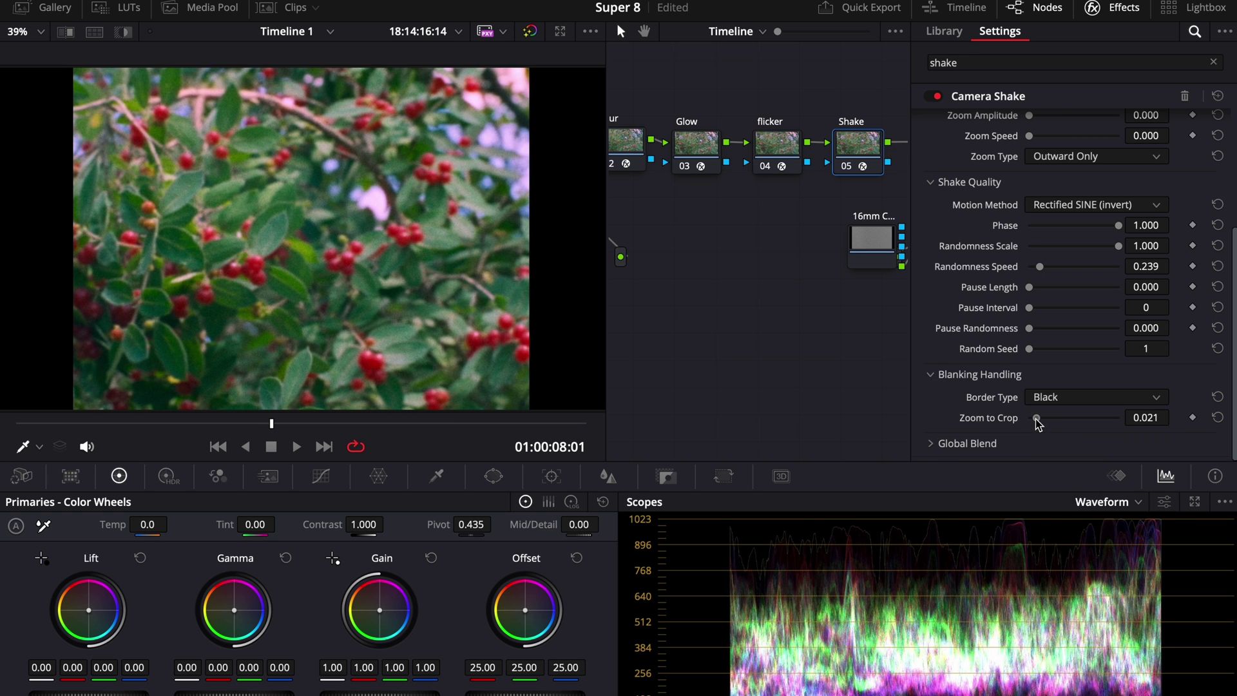